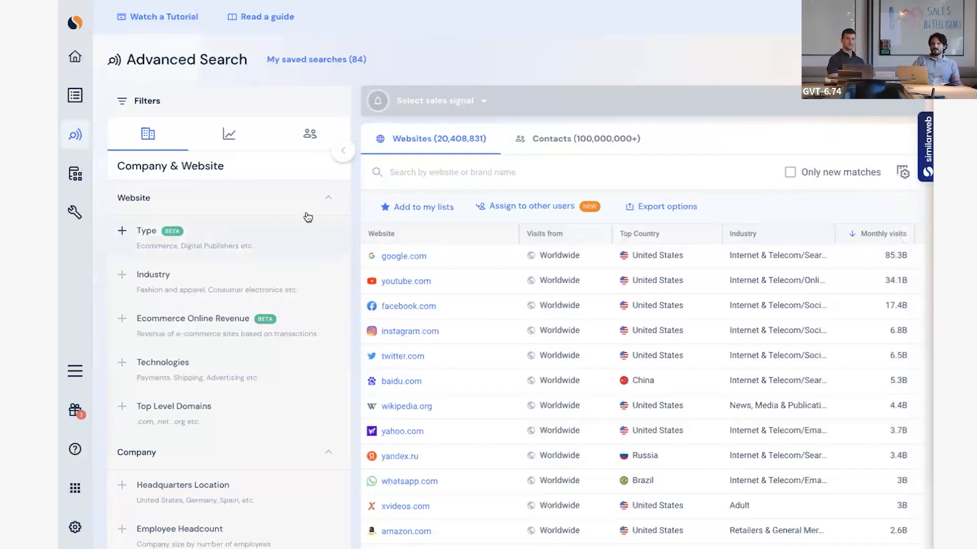
Filter the website list by the Ecommerce site type.
click(229, 142)
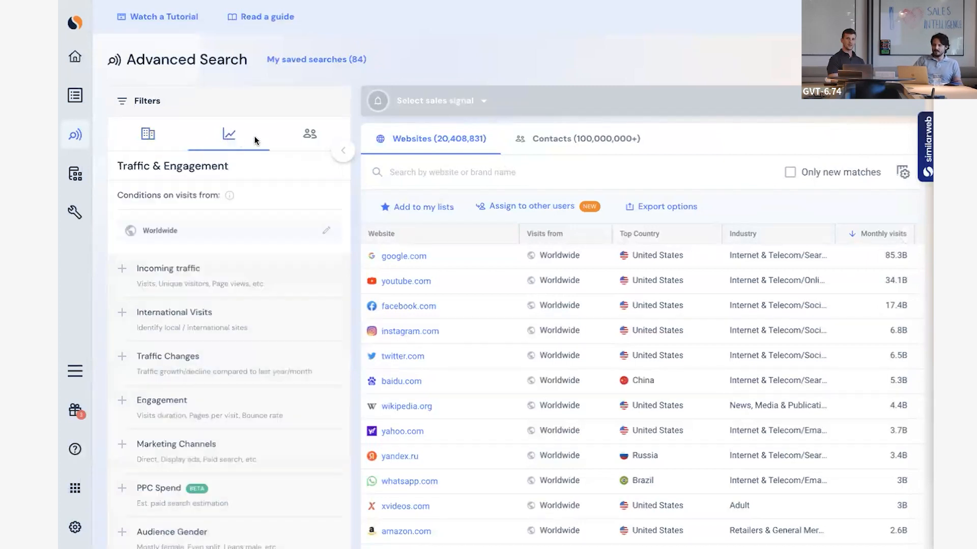
click(158, 139)
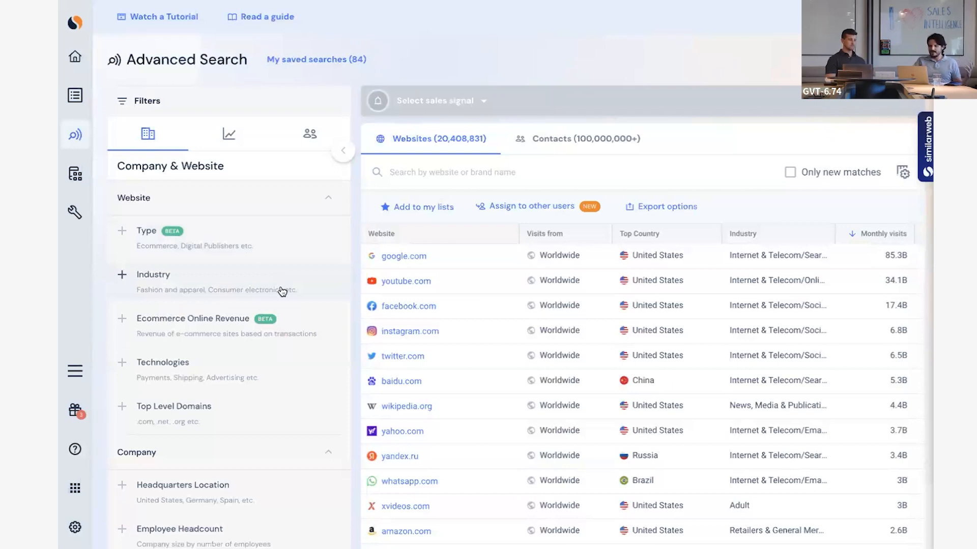
click(257, 246)
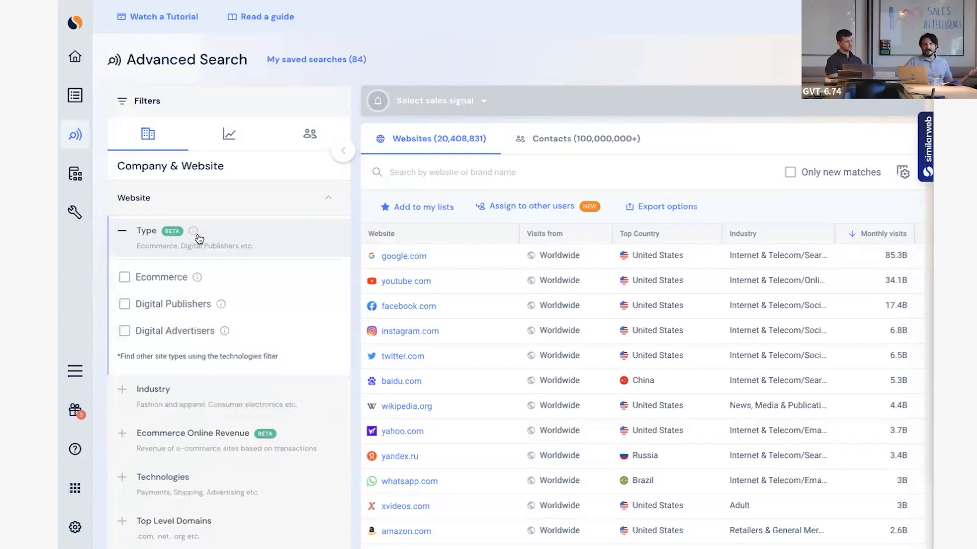
click(128, 278)
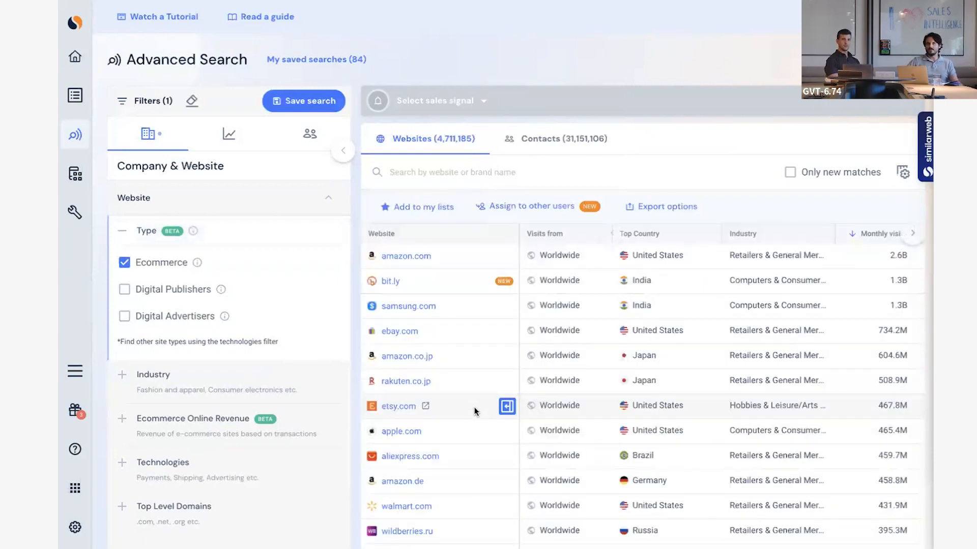
click(290, 238)
Restrict the company headquarters location to include only United States, clearing the country search and collapsing the filter.
scroll(294, 359, down, 3)
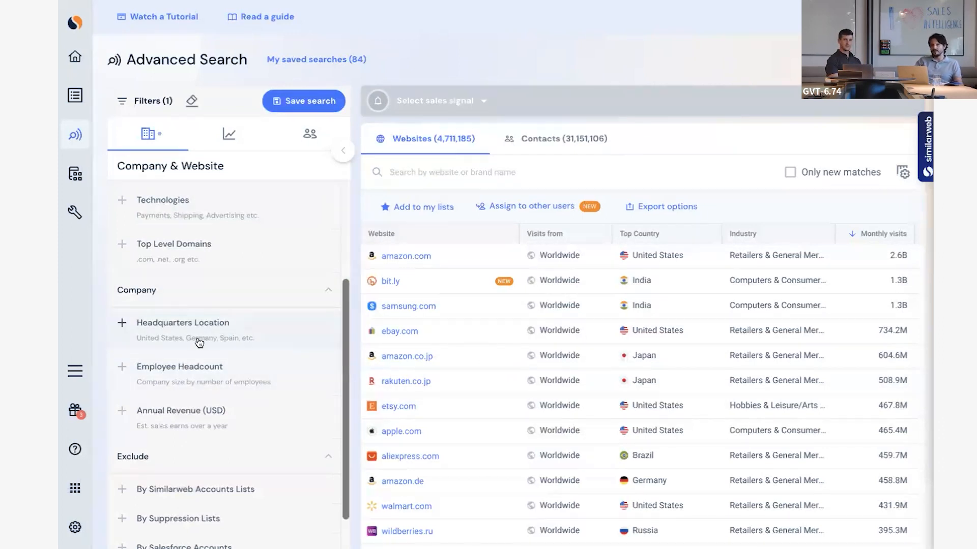
click(234, 343)
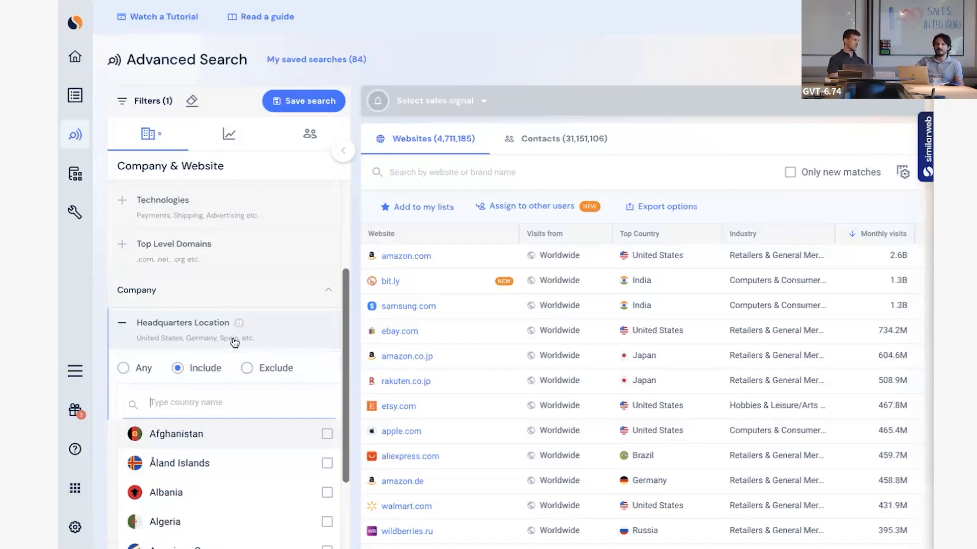
text(united)
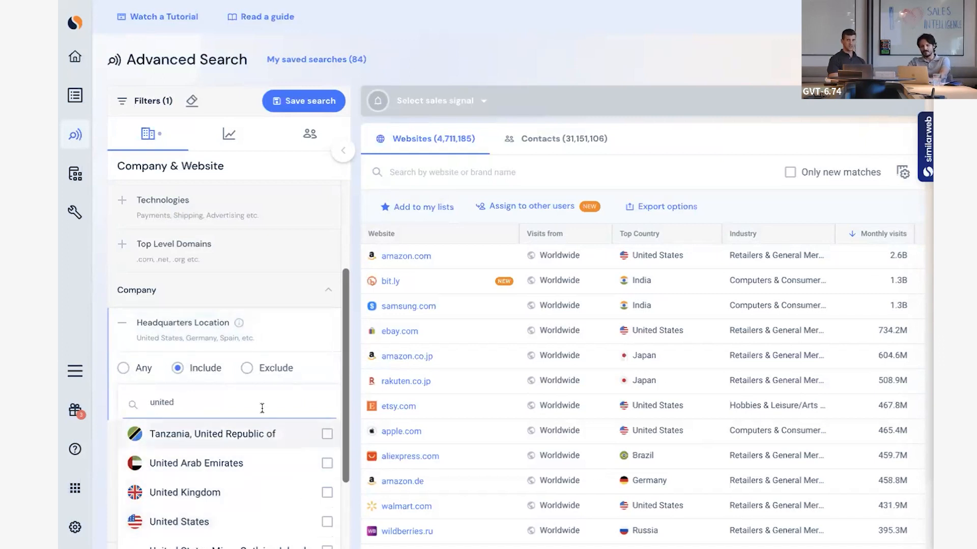
scroll(298, 469, down, 1)
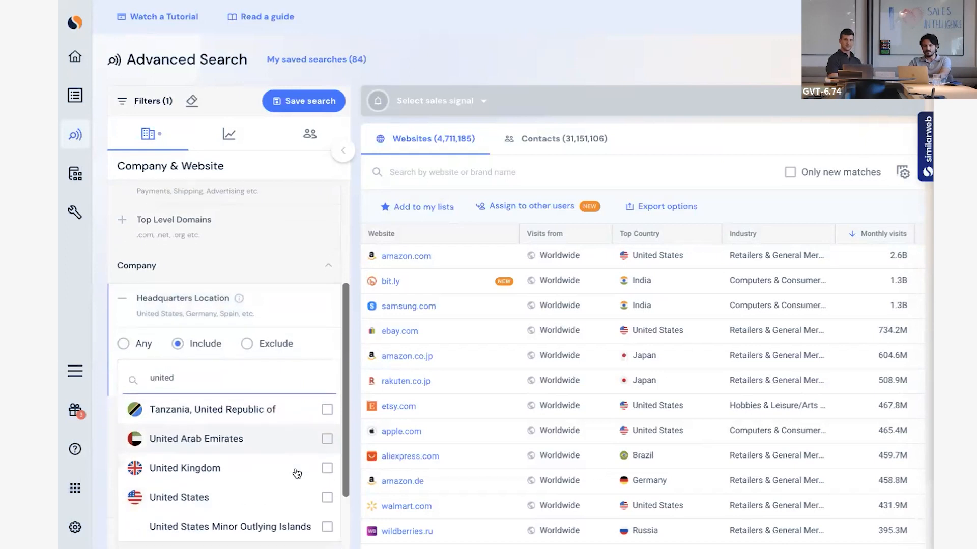
click(327, 498)
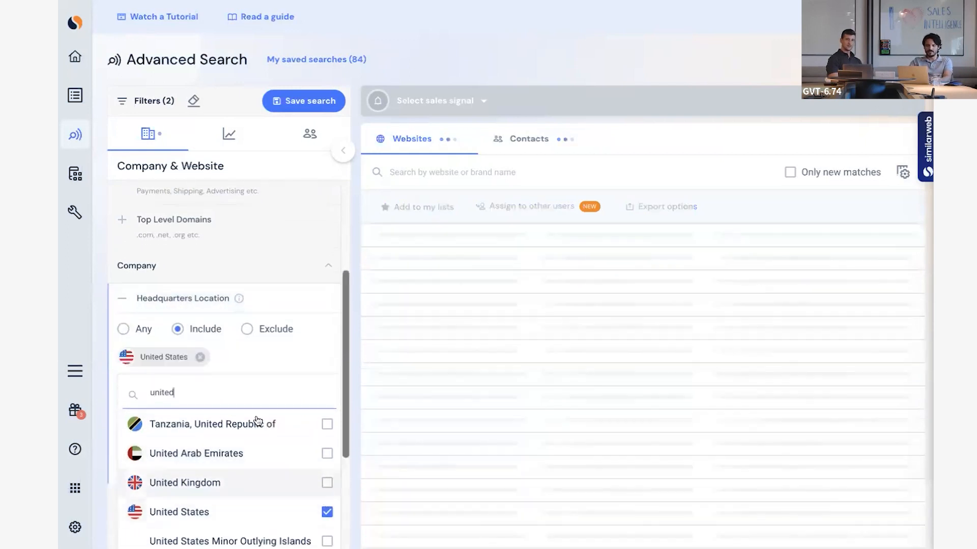
click(236, 385)
key(BackSpace)
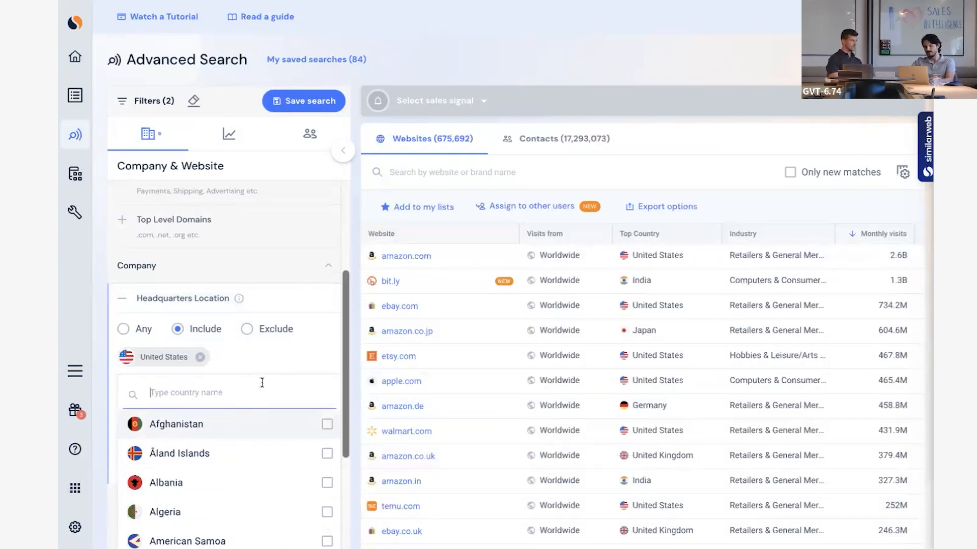
click(285, 297)
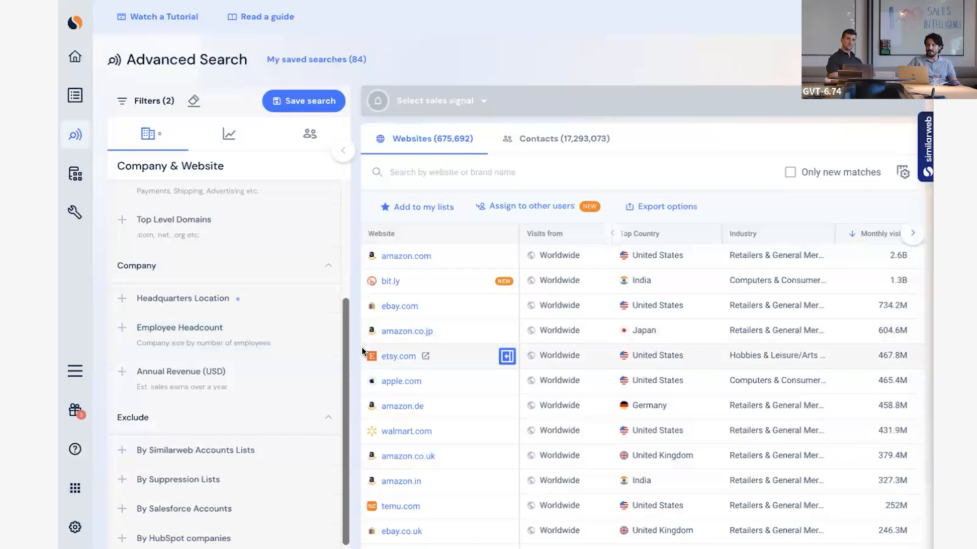
Limit the company employee headcount to less than 1K and collapse the filter.
click(249, 336)
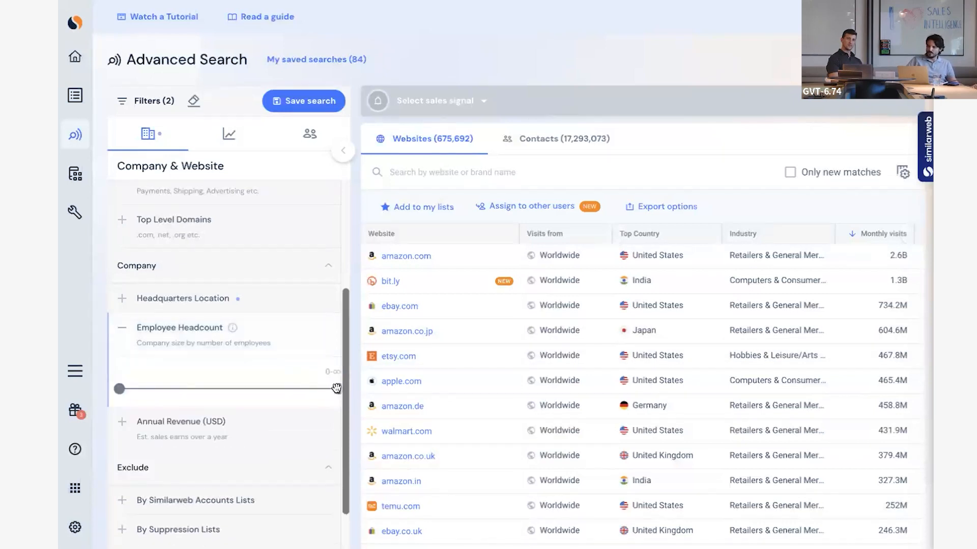
drag(337, 389, 267, 385)
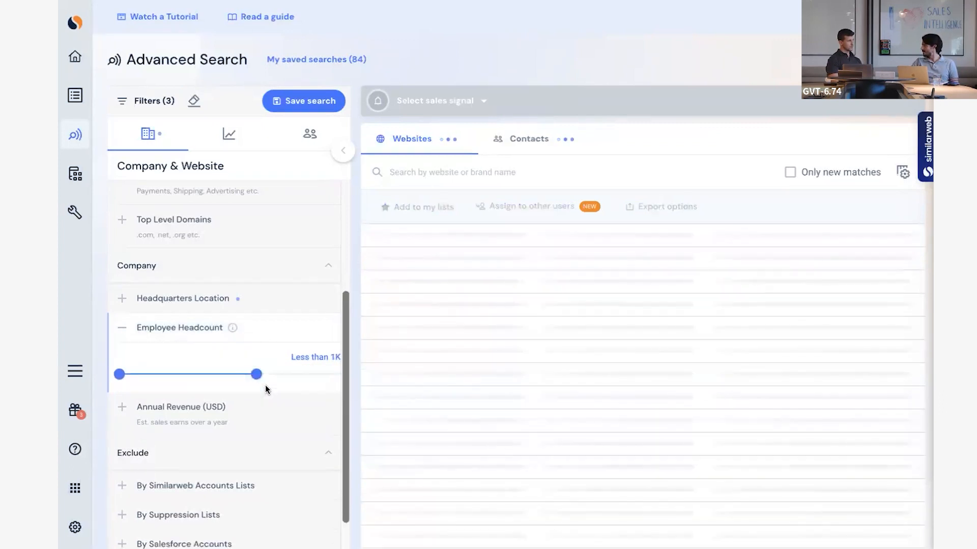
click(273, 334)
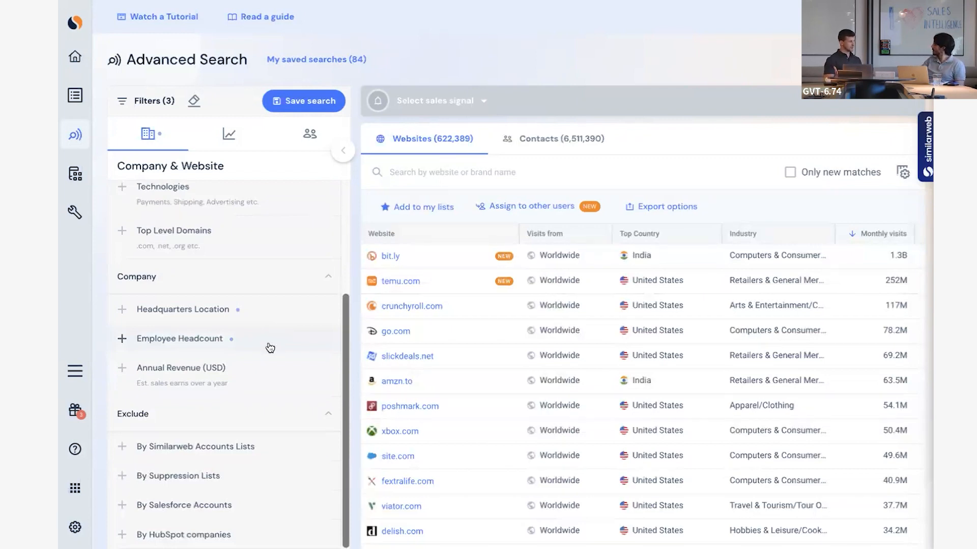
click(270, 346)
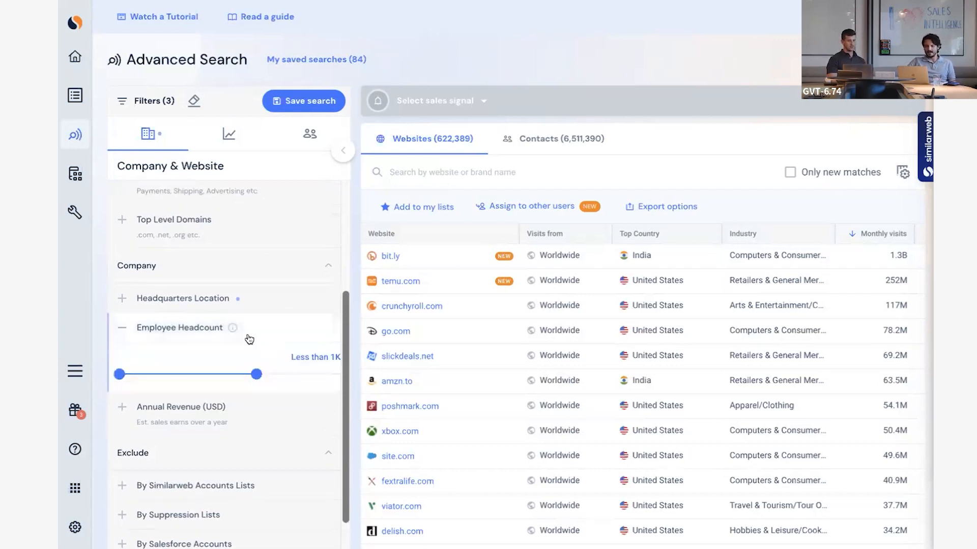
drag(120, 373, 81, 371)
mouse_move(256, 374)
mouse_down()
mouse_move(166, 376)
mouse_move(248, 376)
mouse_up()
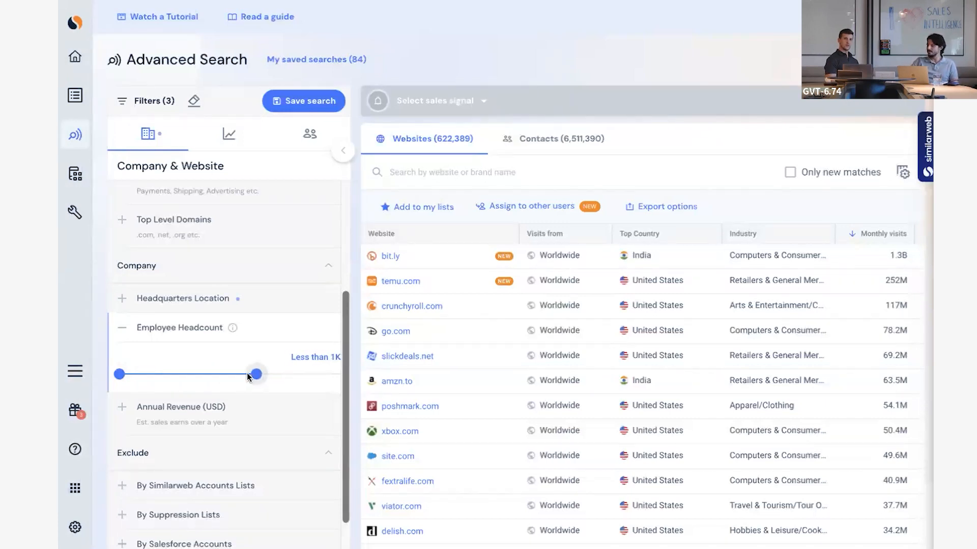
click(272, 330)
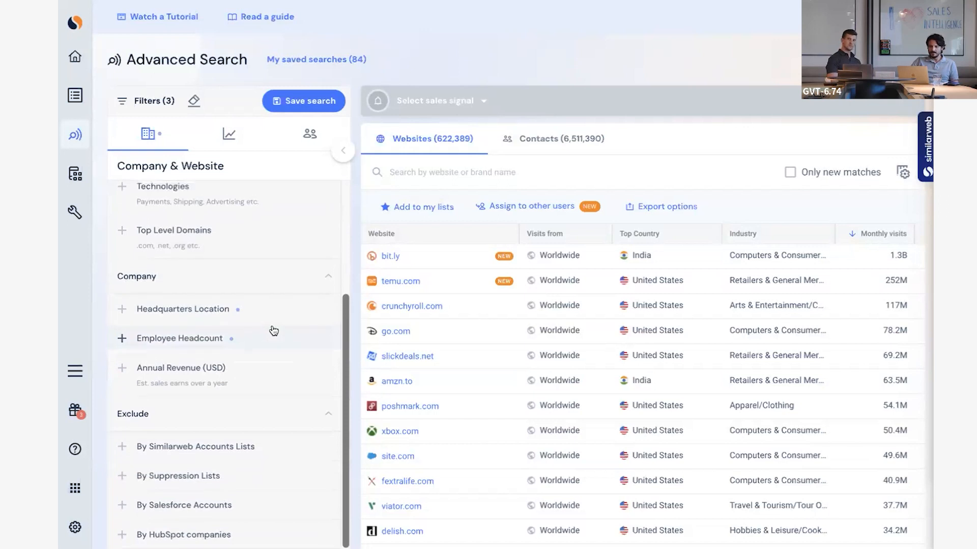
Find the Apparel industry with the search term "app" and include it in the website Industry filter.
scroll(257, 387, up, 1)
scroll(277, 338, up, 1)
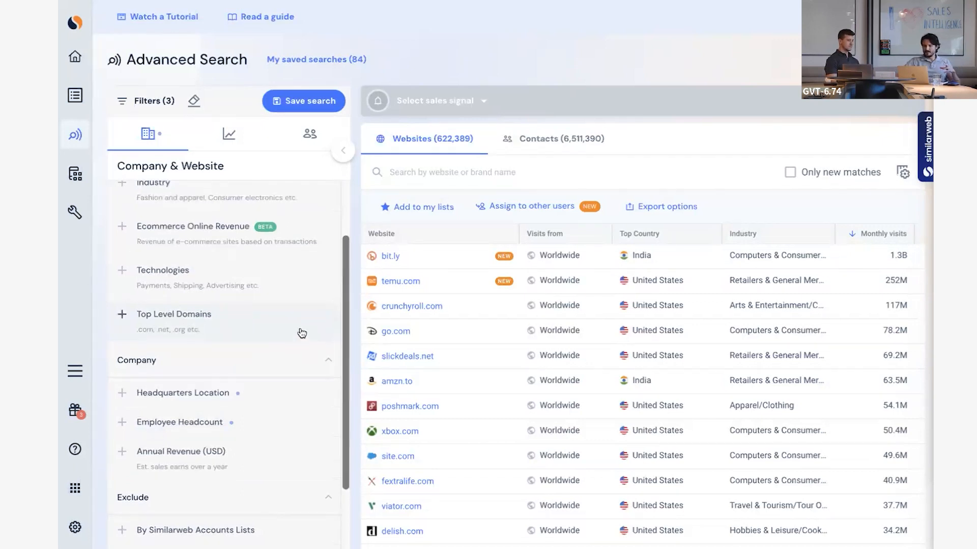
scroll(302, 332, up, 2)
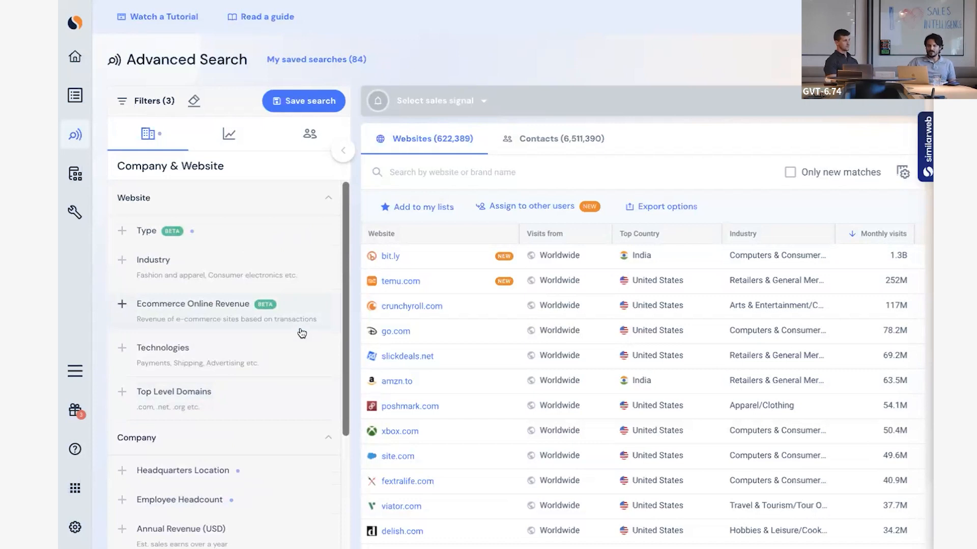
click(291, 262)
click(213, 305)
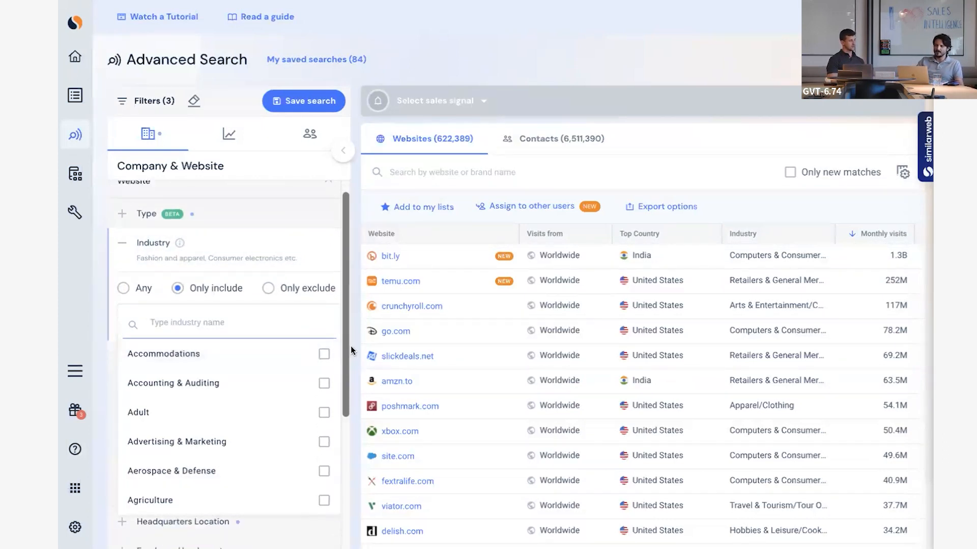
drag(344, 352, 344, 356)
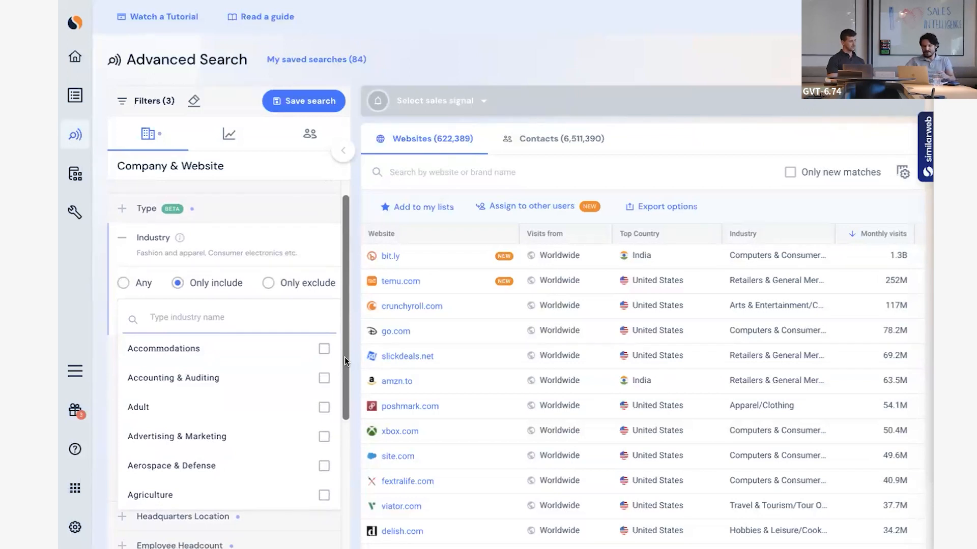
text(app)
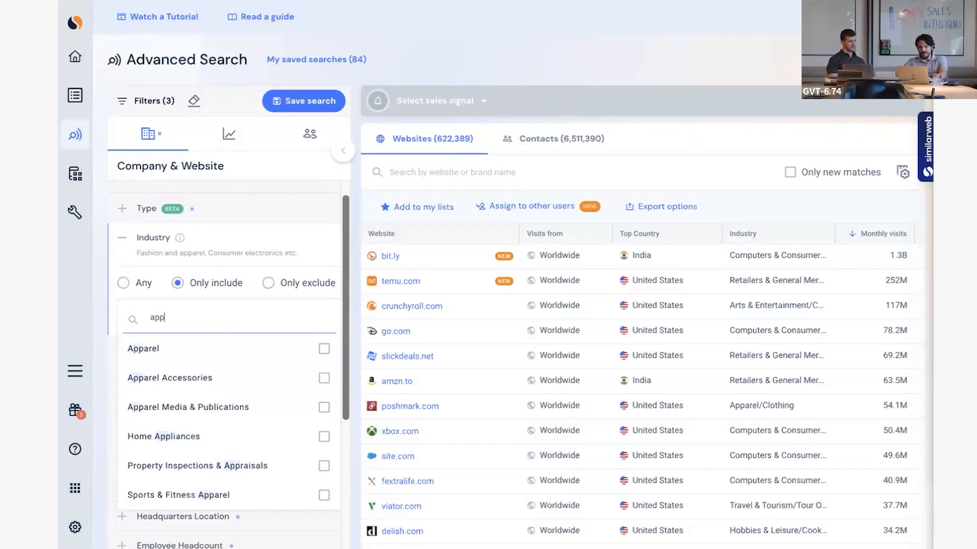
click(323, 349)
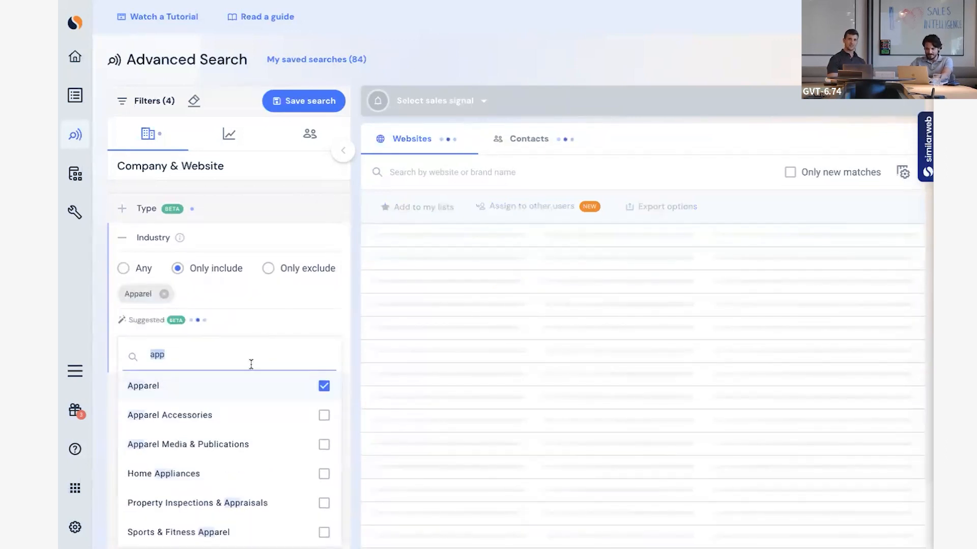
Search the industries for "sports" and add Sports & Fitness Apparel to the included industries.
key(BackSpace)
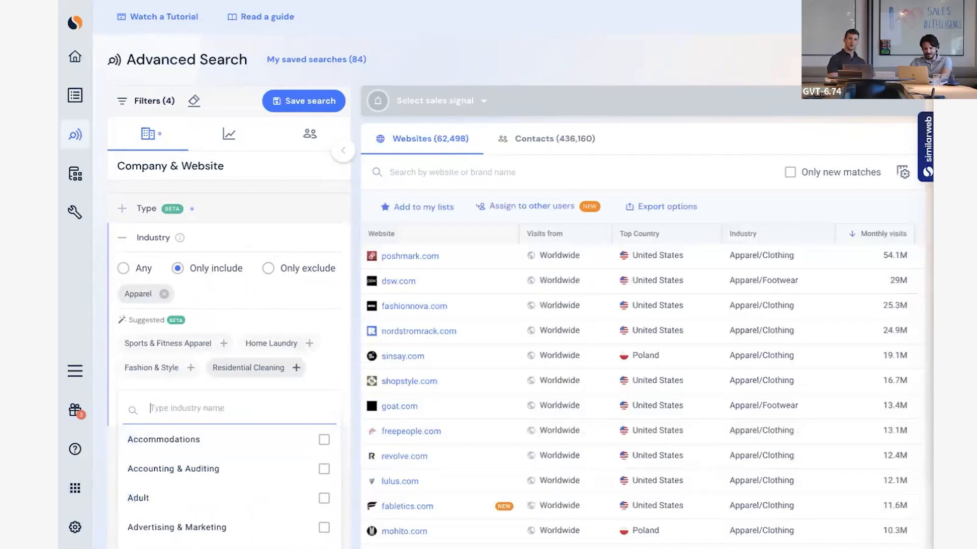
text(sports)
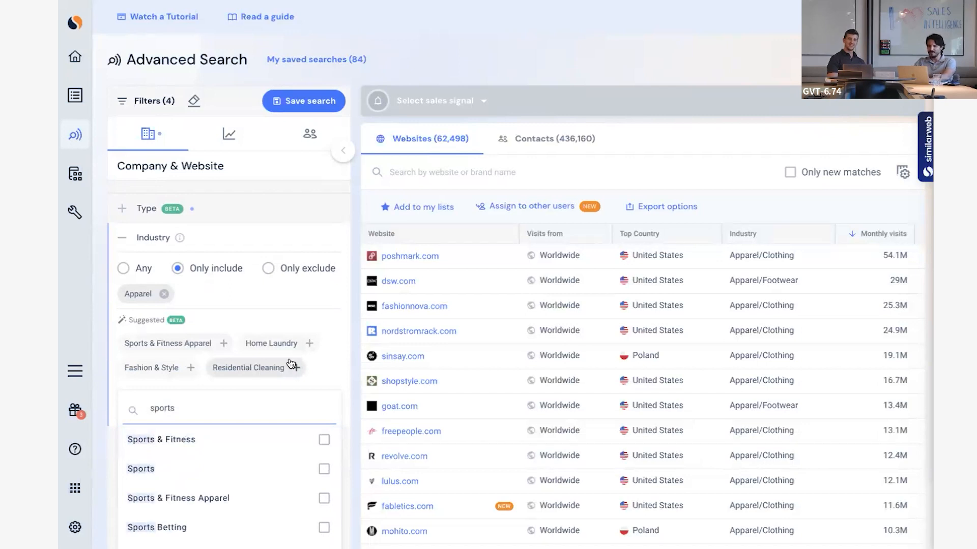
scroll(294, 487, down, 1)
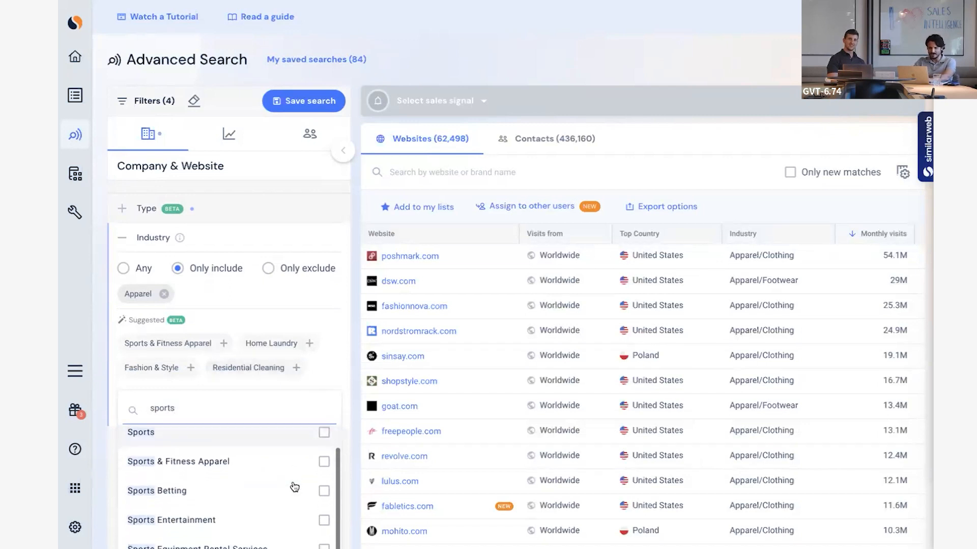
click(324, 461)
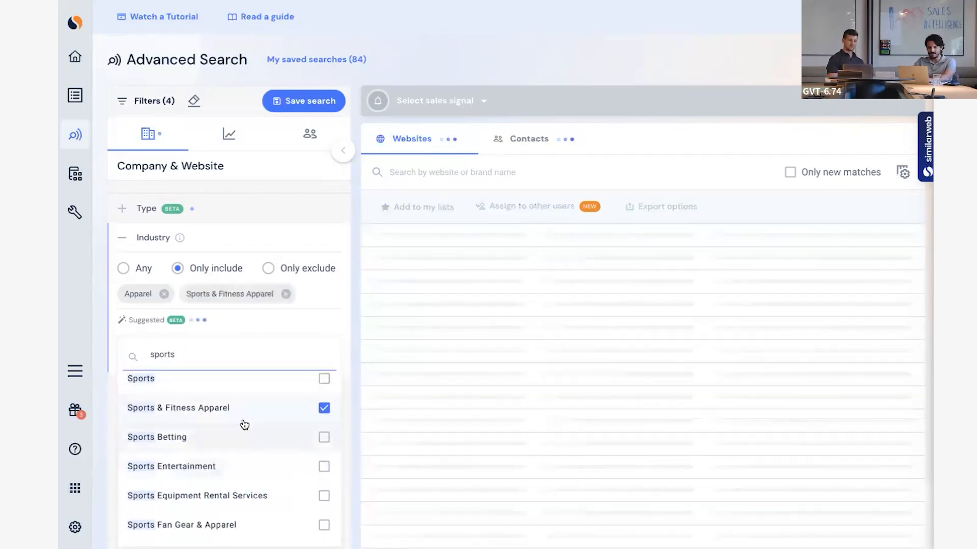
Search the industries for "cos", add Make-Up & Cosmetics to the included ones, and collapse the Industry filter.
double_click(235, 351)
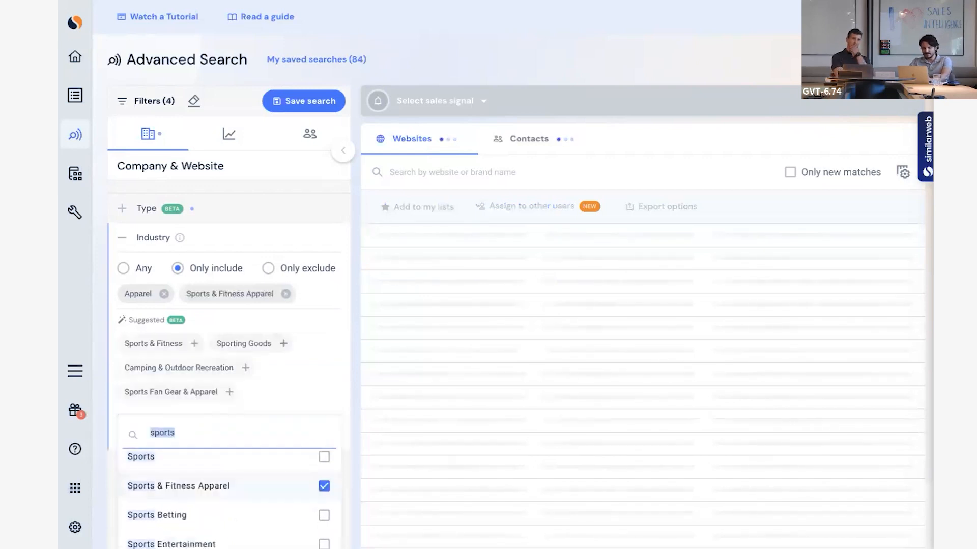
text(cos)
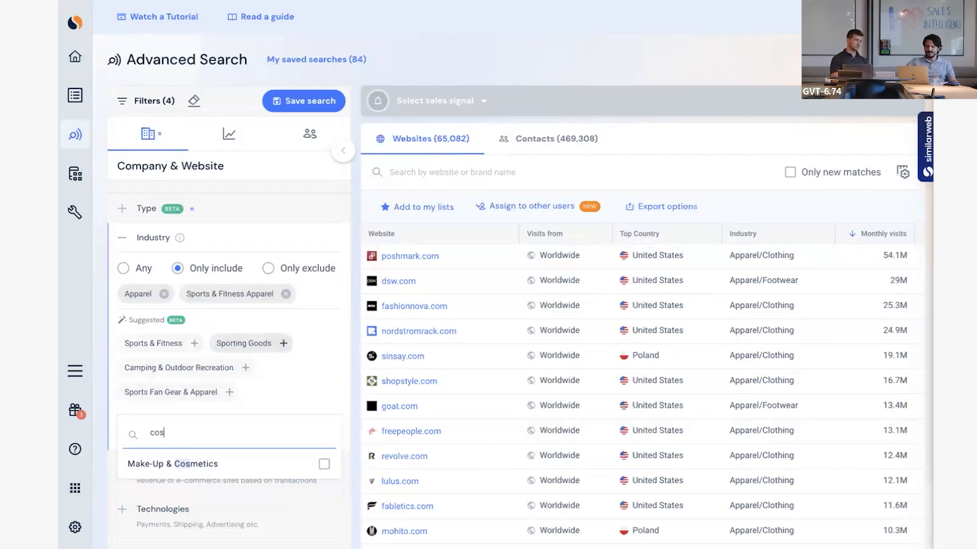
click(324, 463)
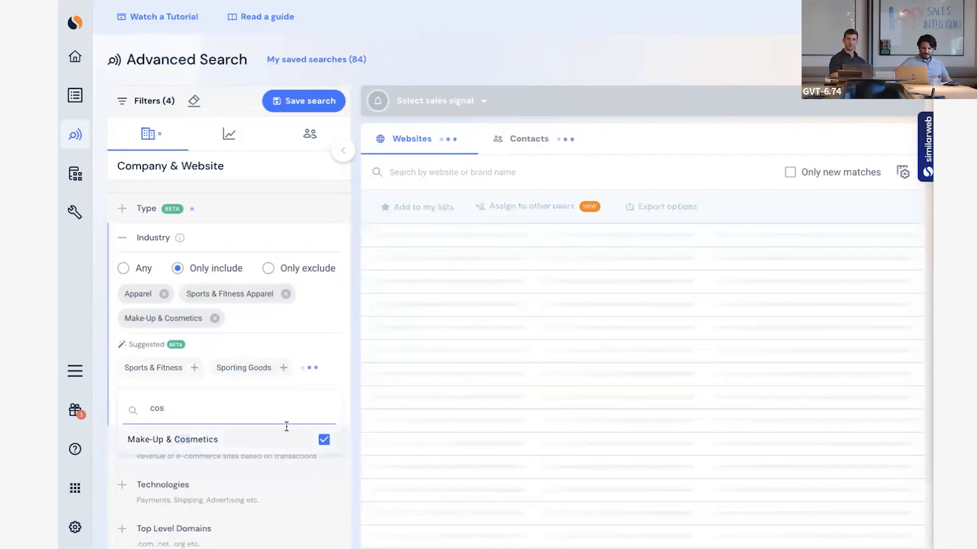
double_click(283, 409)
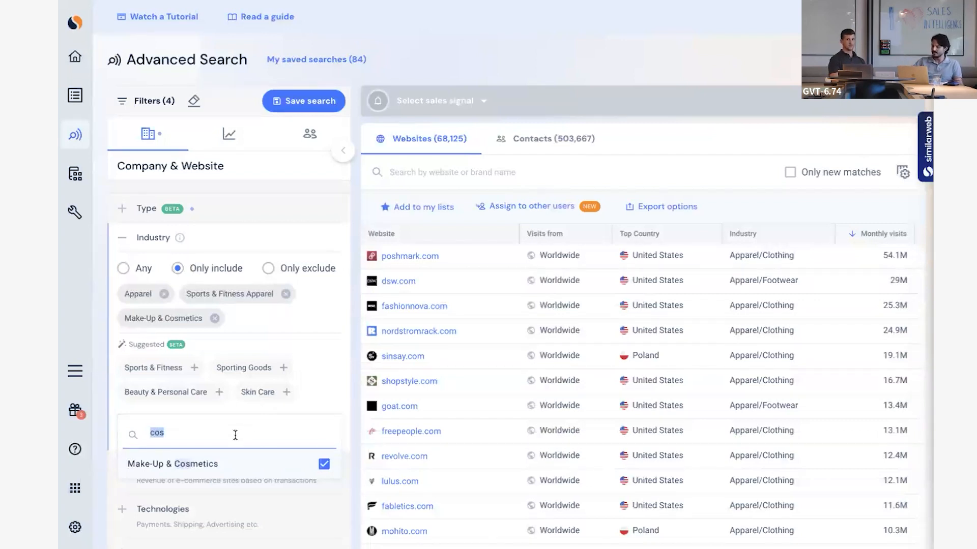
key(BackSpace)
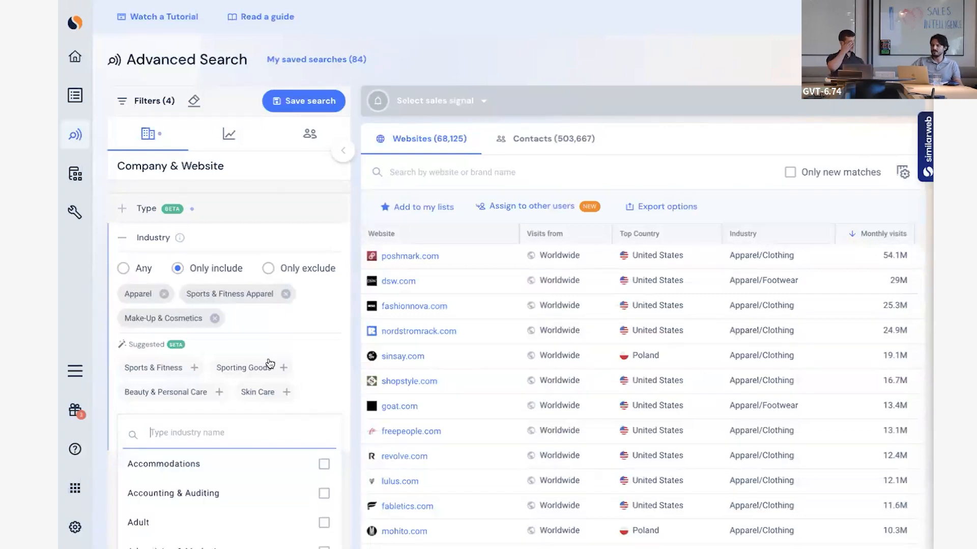
click(309, 250)
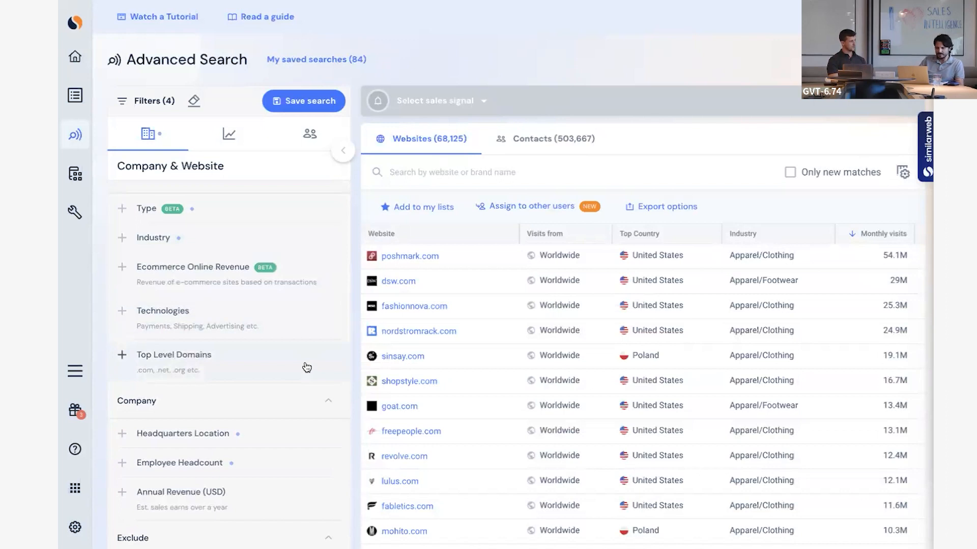
Limit the Ecommerce Online Revenue filter to a direct-to-consumer revenue of 100K-5M USD and collapse the filter.
scroll(316, 403, up, 1)
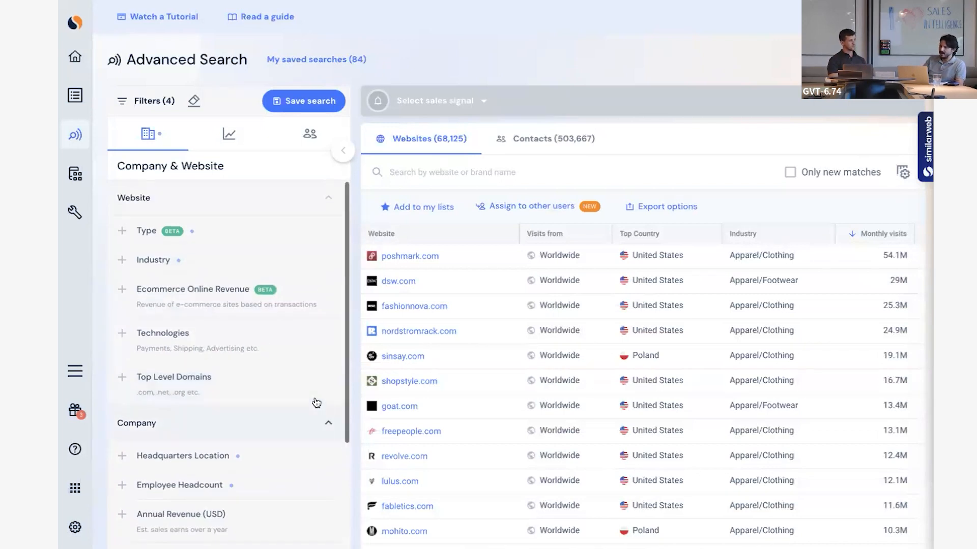
click(294, 299)
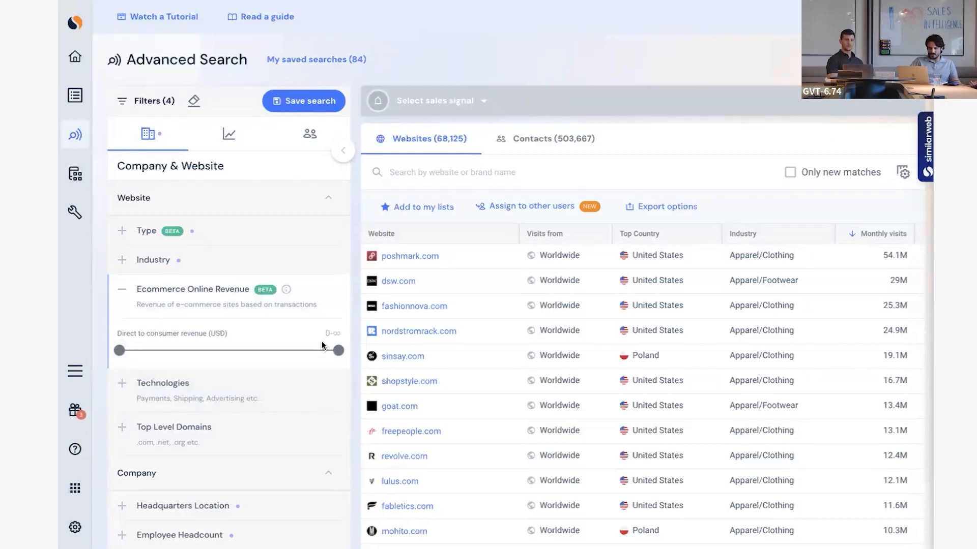
drag(337, 350, 265, 352)
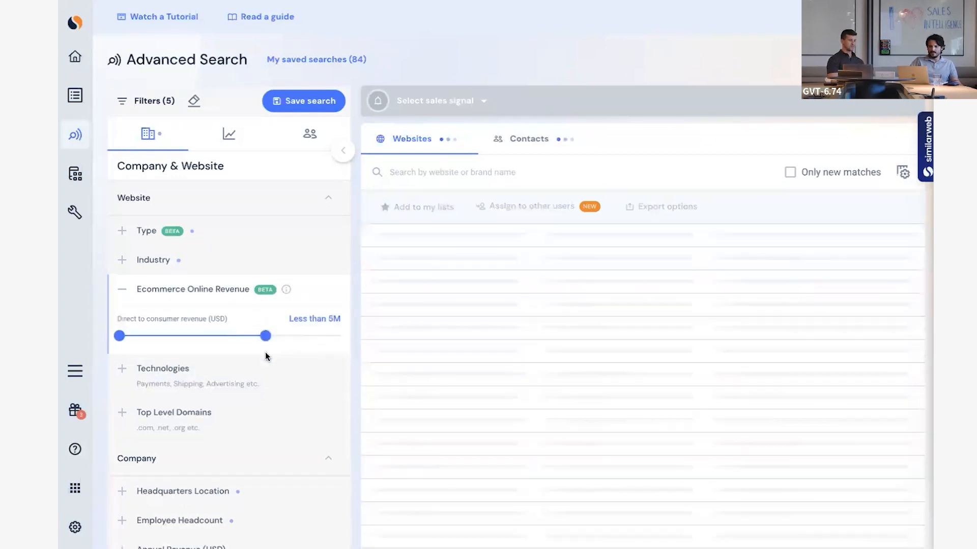
drag(119, 336, 176, 335)
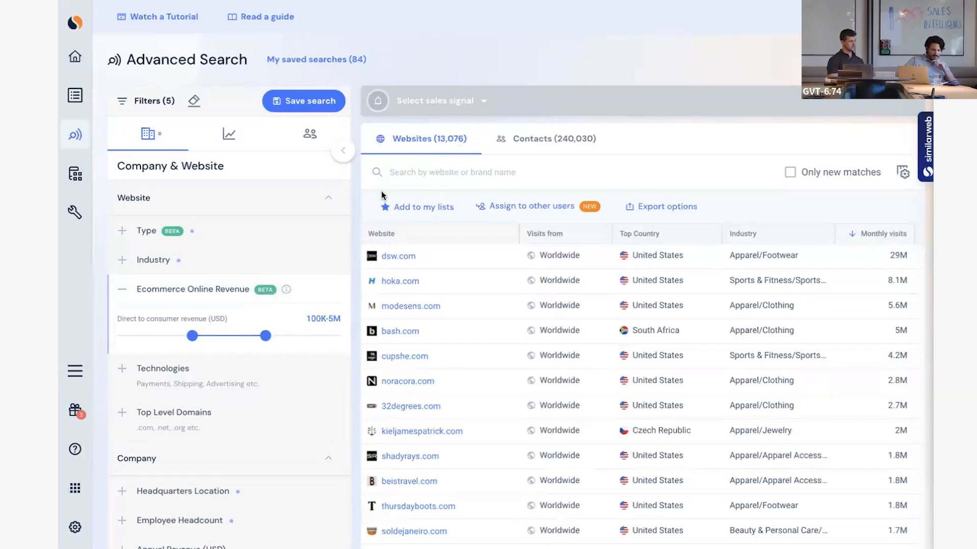
click(317, 290)
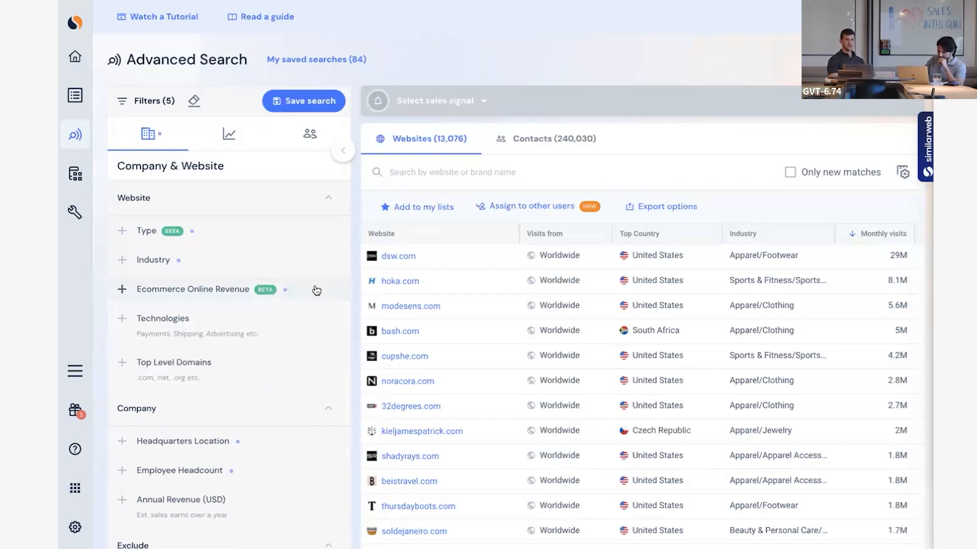
Restrict the Top Level Domains filter to domains that end with .com and collapse the filter.
click(219, 368)
click(201, 413)
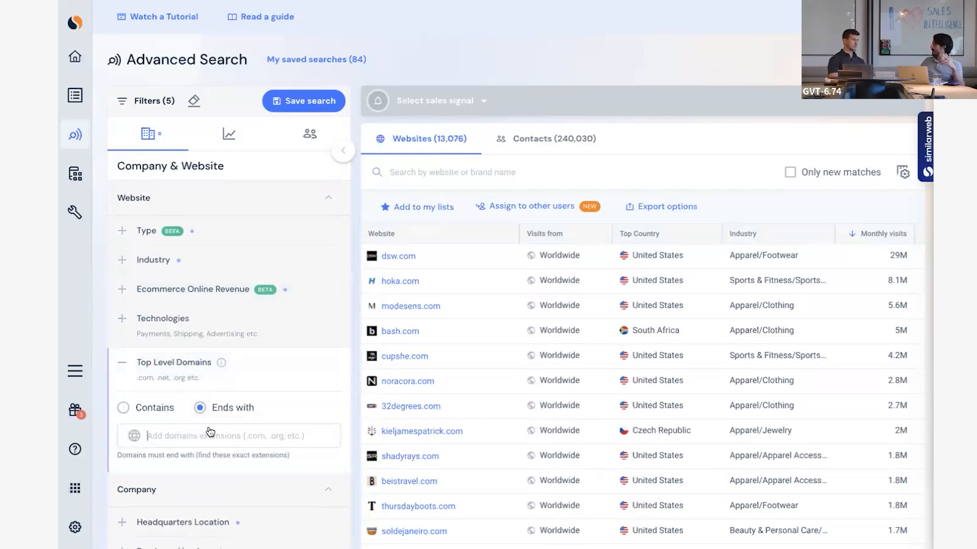
text(.com)
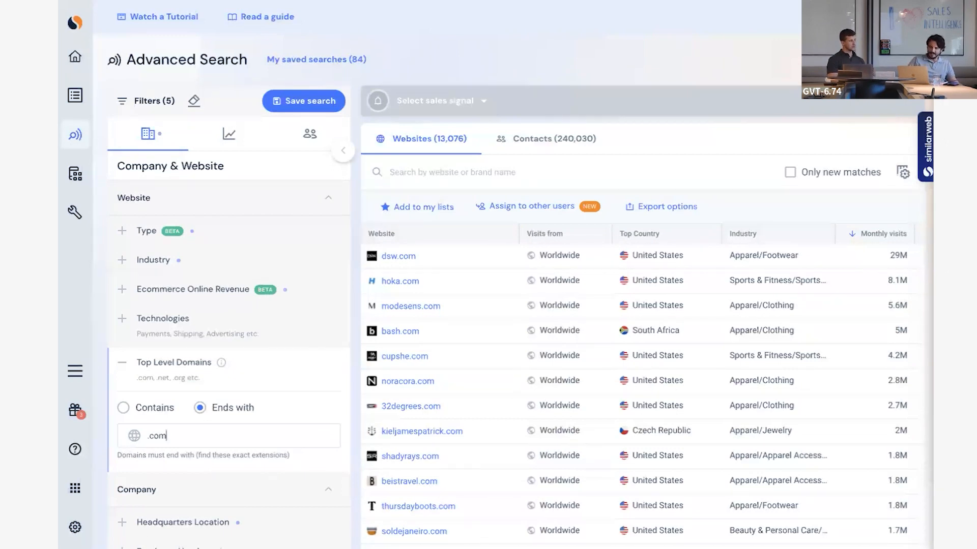
key(Return)
click(256, 358)
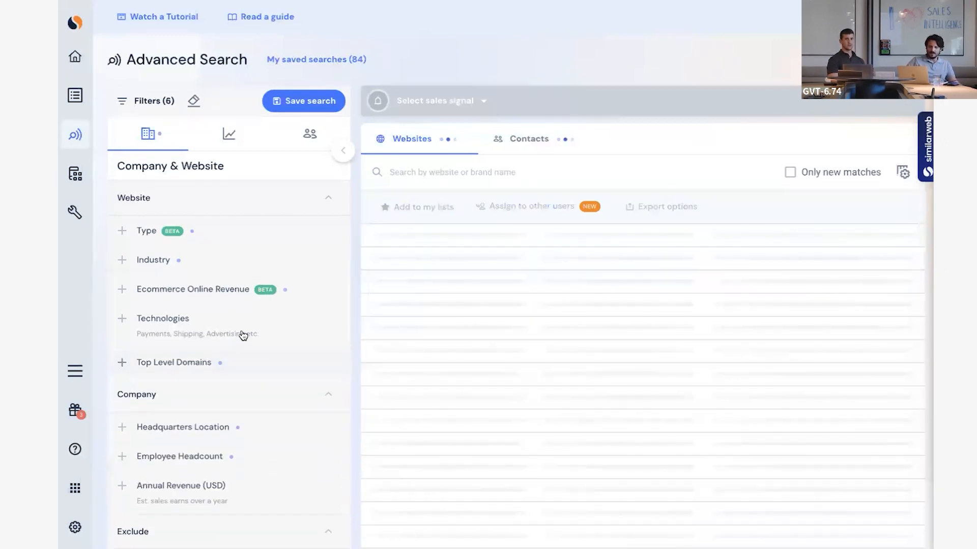
Add a Technologies condition that excludes websites using the PayPal payment method, found with the search term "paypal".
click(242, 335)
click(235, 388)
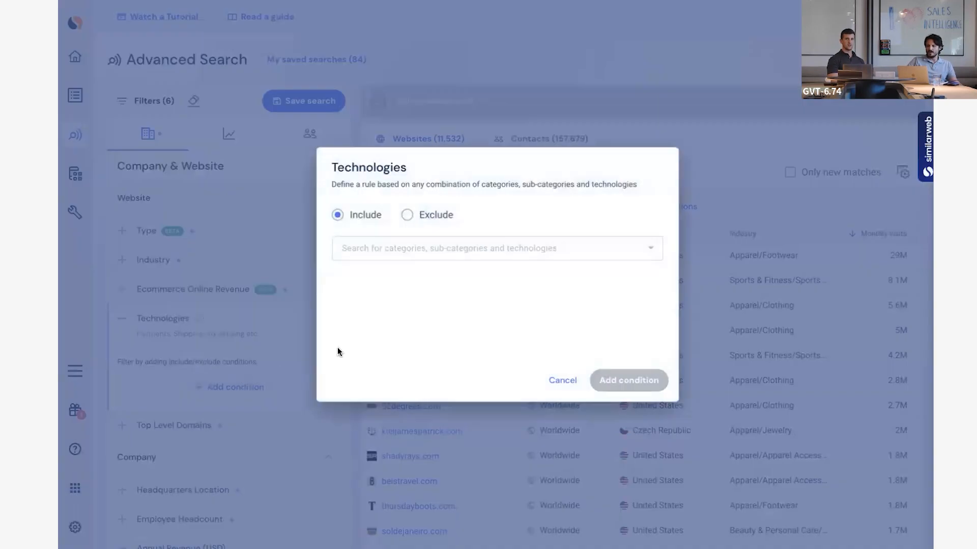
click(419, 215)
click(438, 246)
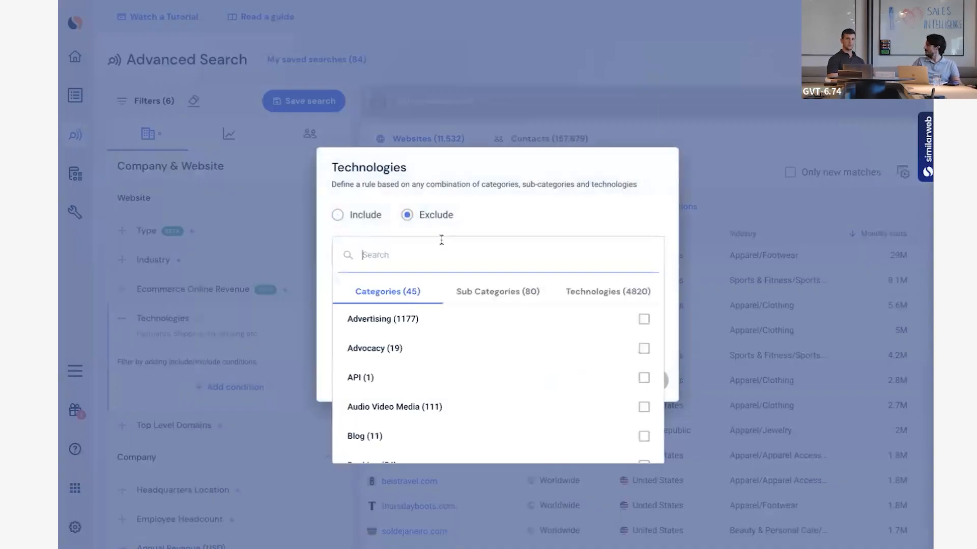
text(pay)
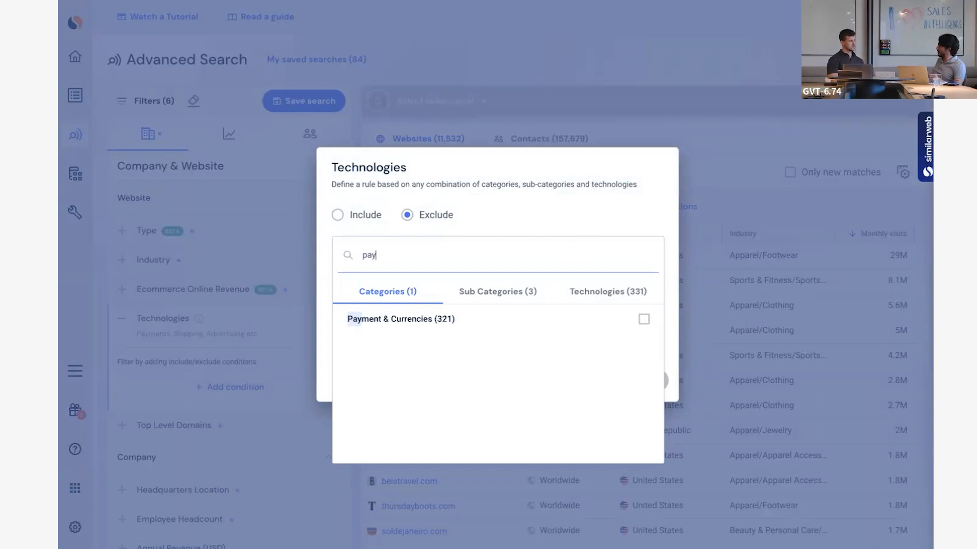
text(pal)
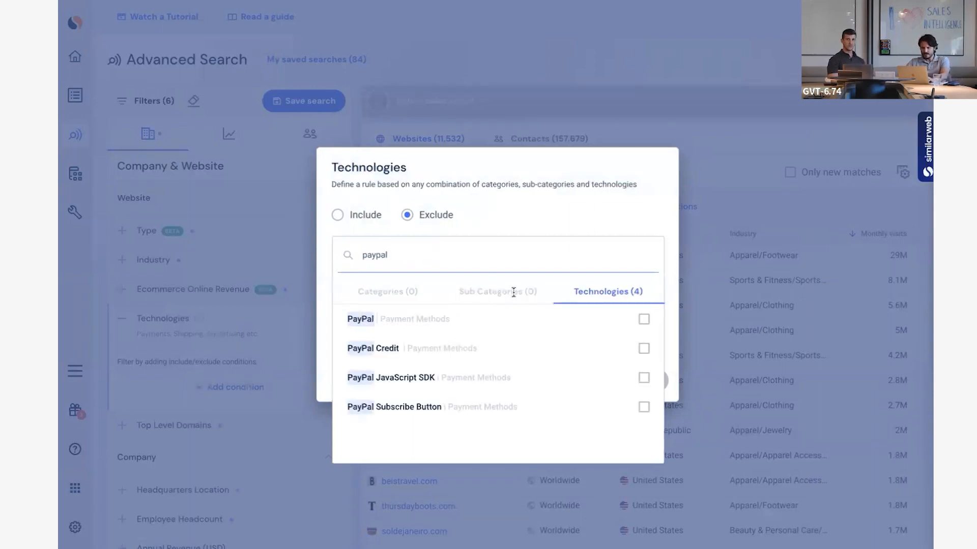
click(644, 319)
click(632, 219)
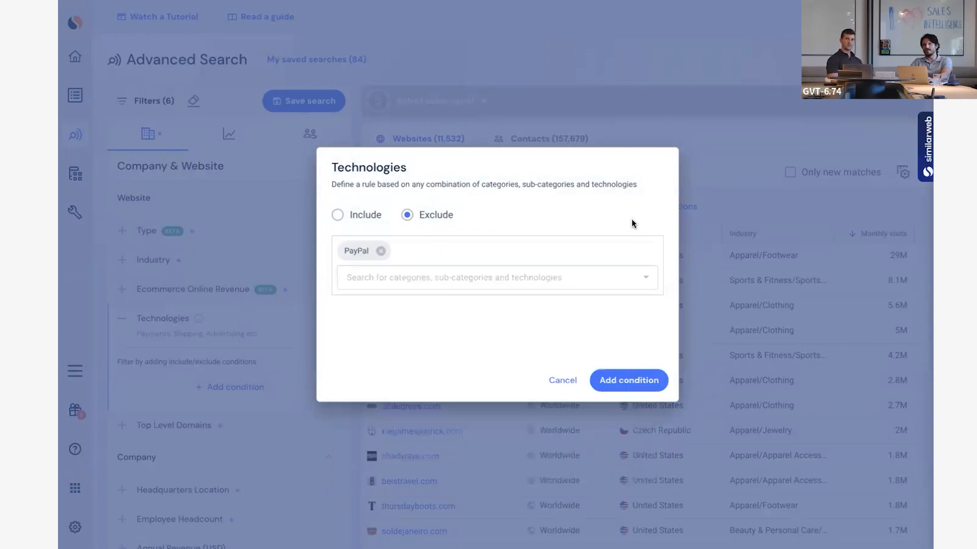
click(637, 387)
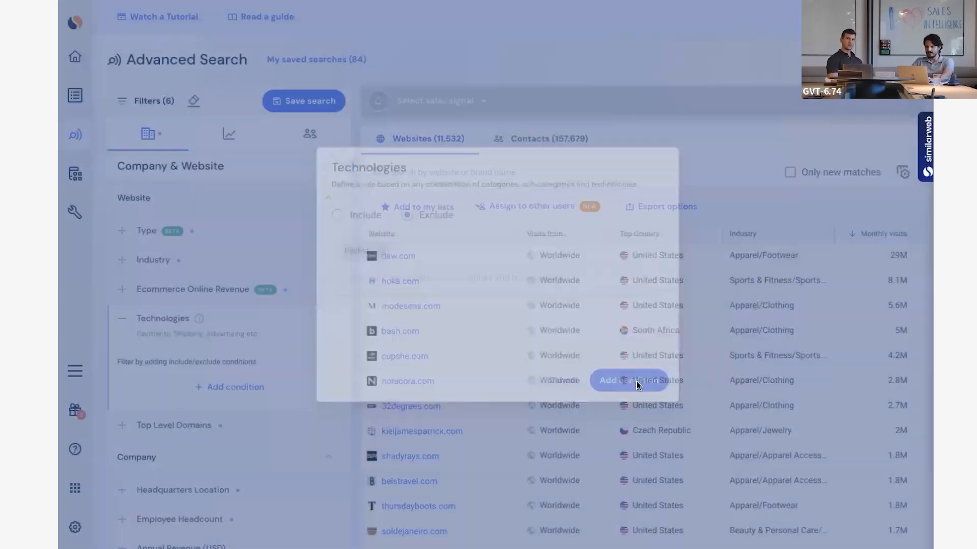
Examine the exclusion filters, including the option to exclude companies by Salesforce accounts.
scroll(286, 369, down, 2)
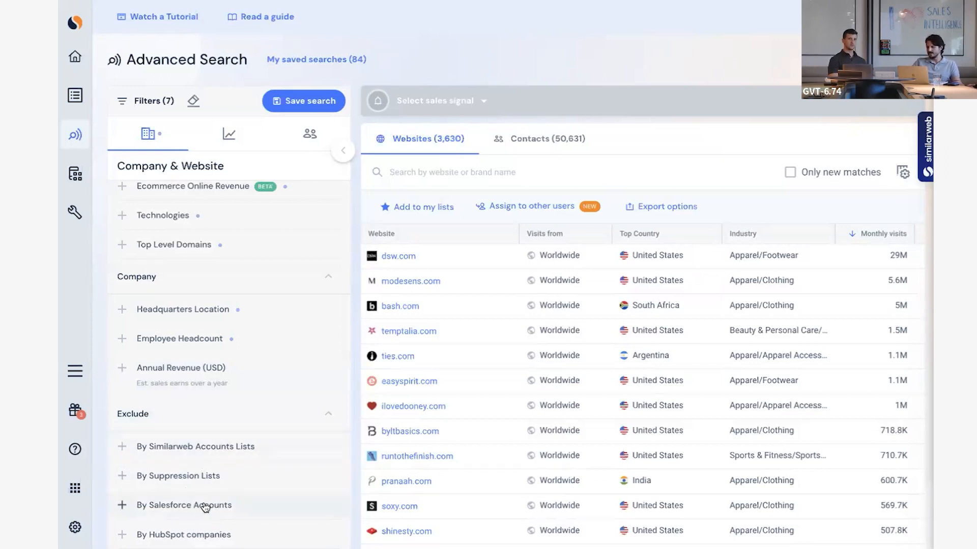
click(284, 504)
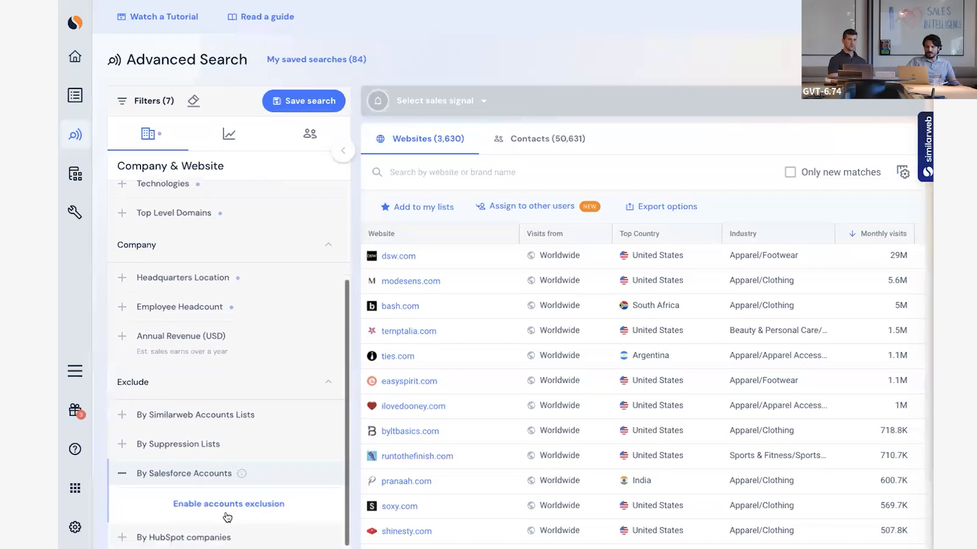
click(265, 472)
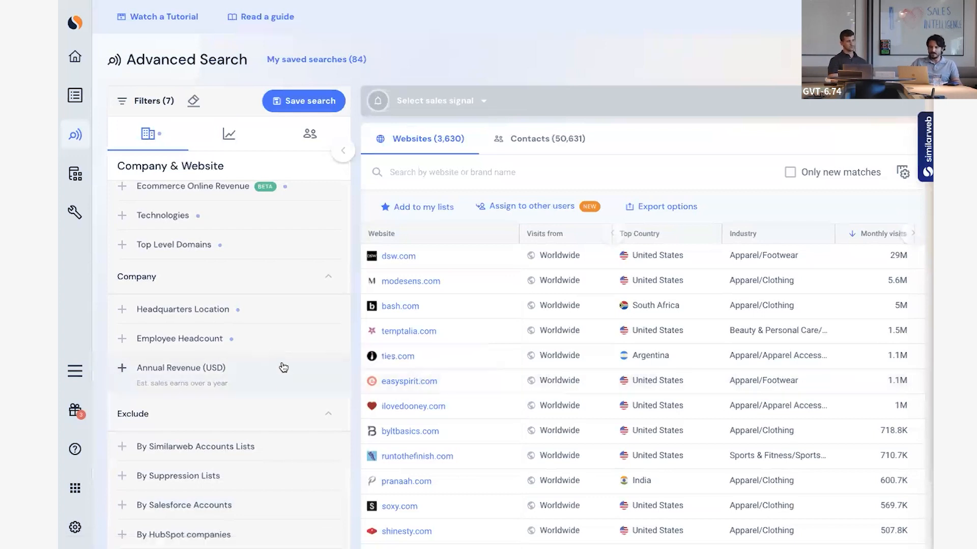
scroll(280, 376, up, 3)
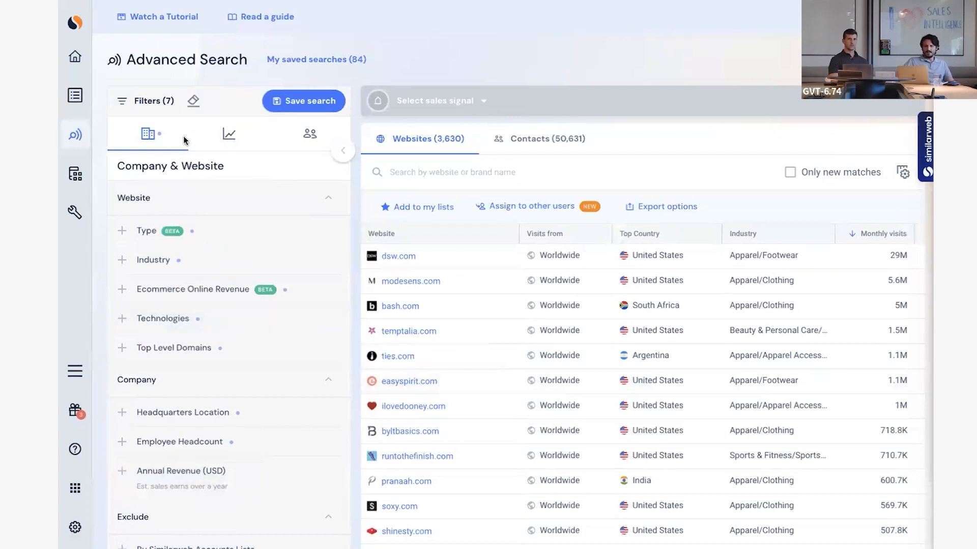
Set the Monthly Visits of the Incoming traffic filter to more than 5K worldwide and collapse the filter.
click(228, 134)
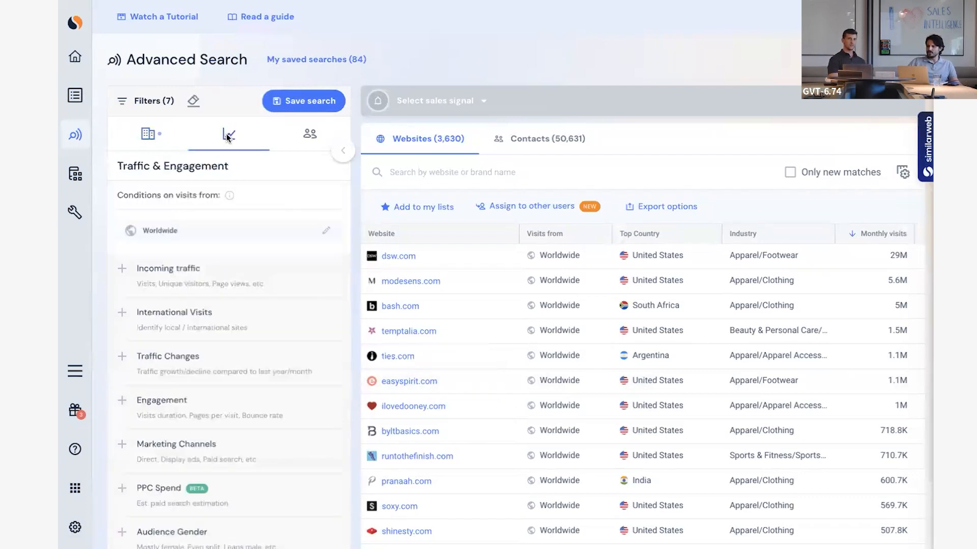
click(214, 281)
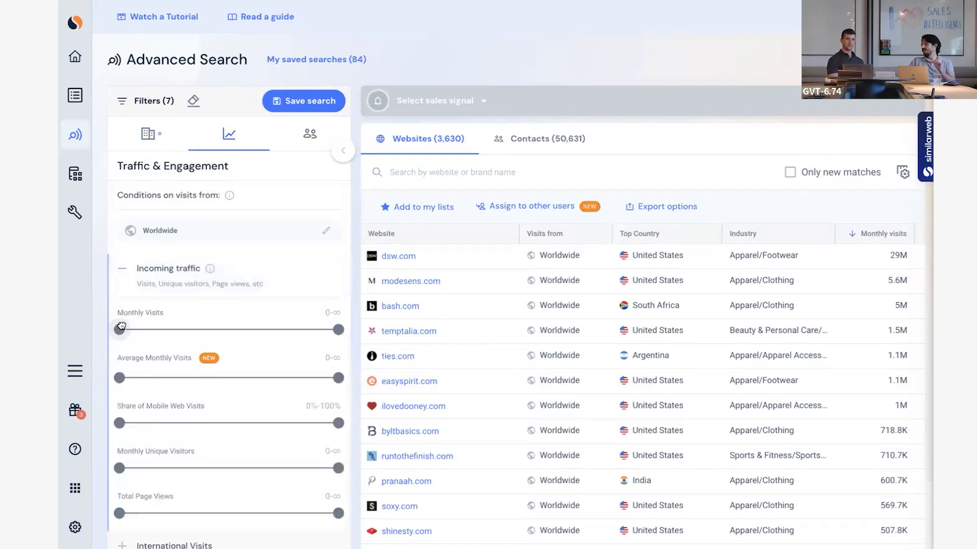
drag(121, 326, 129, 327)
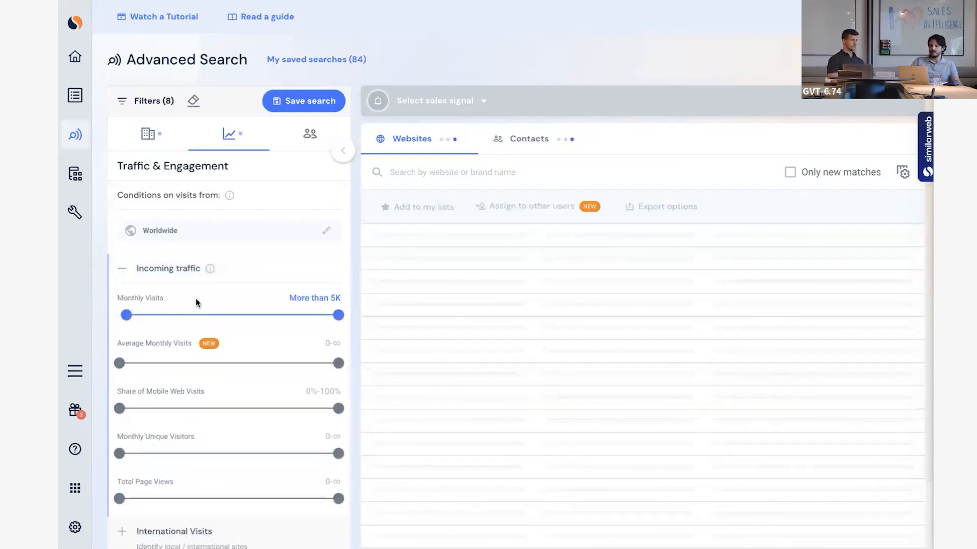
click(260, 276)
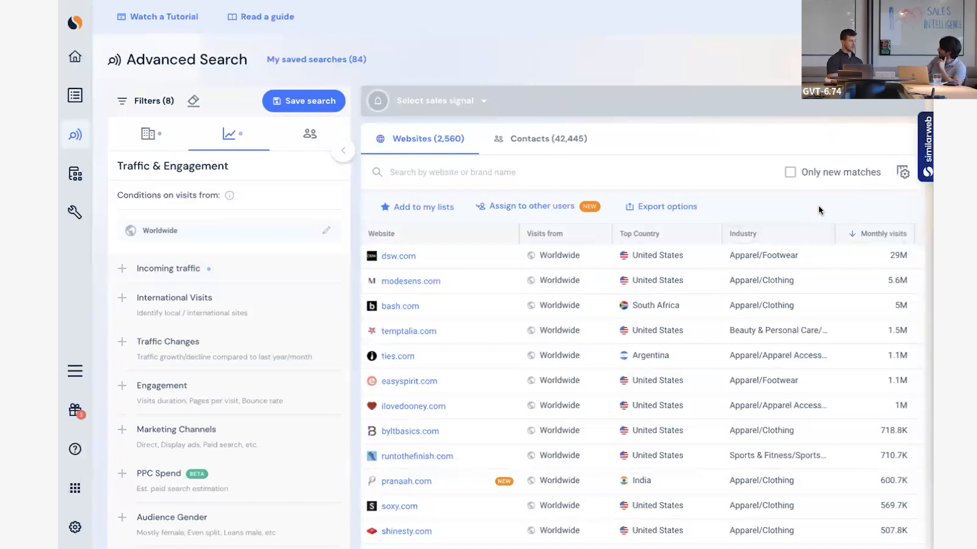
Review the summary of the applied filters and the columns of the matching websites, then close the summary.
click(145, 102)
scroll(512, 310, down, 2)
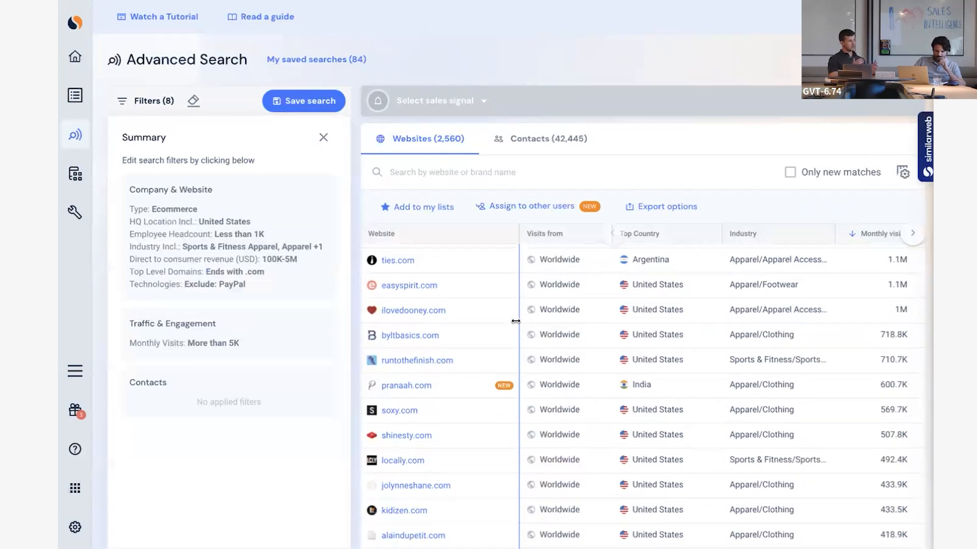
scroll(513, 315, up, 2)
scroll(663, 320, right, 3)
scroll(671, 326, left, 3)
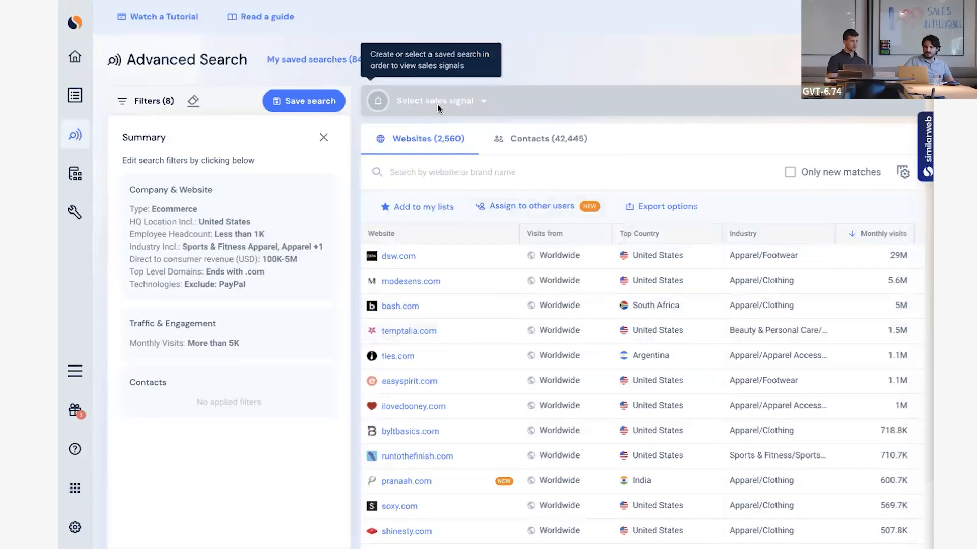
click(323, 137)
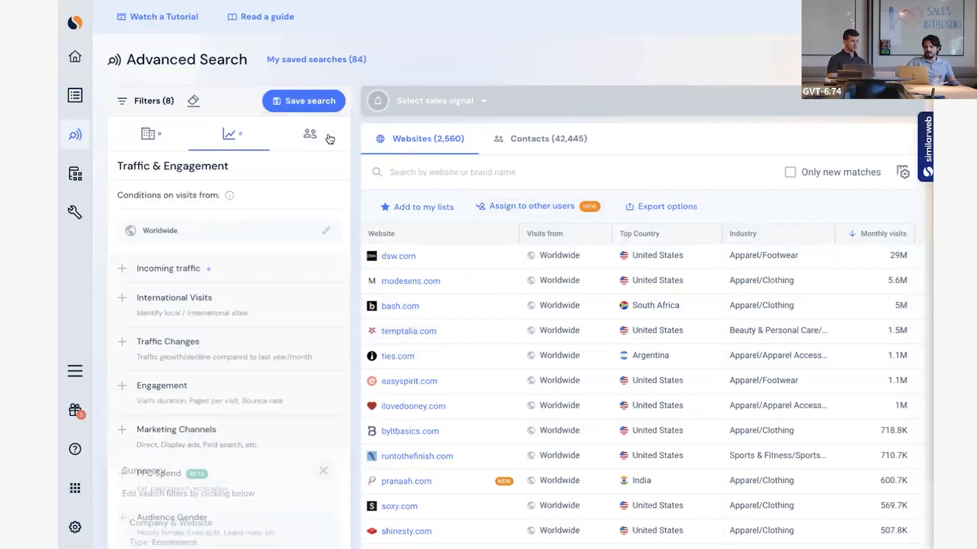
Save the search under the name "PayPal SMB US ICP" and dismiss the confirmation.
click(315, 105)
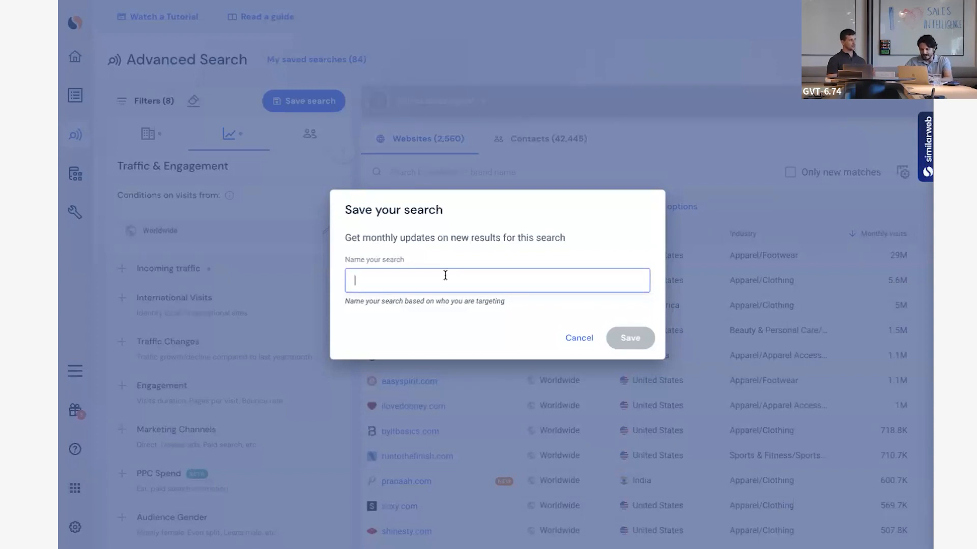
text(PayPal S)
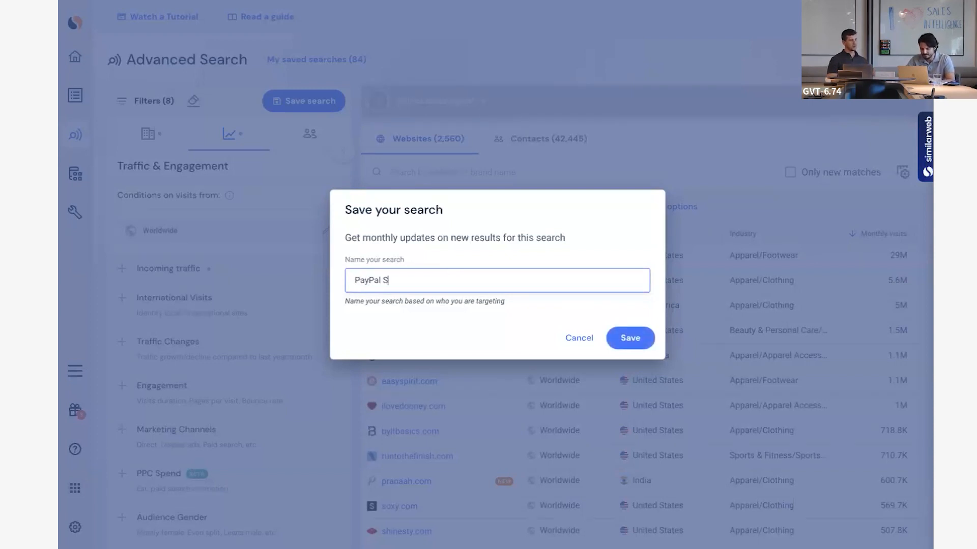
text(MB US ICP)
click(627, 338)
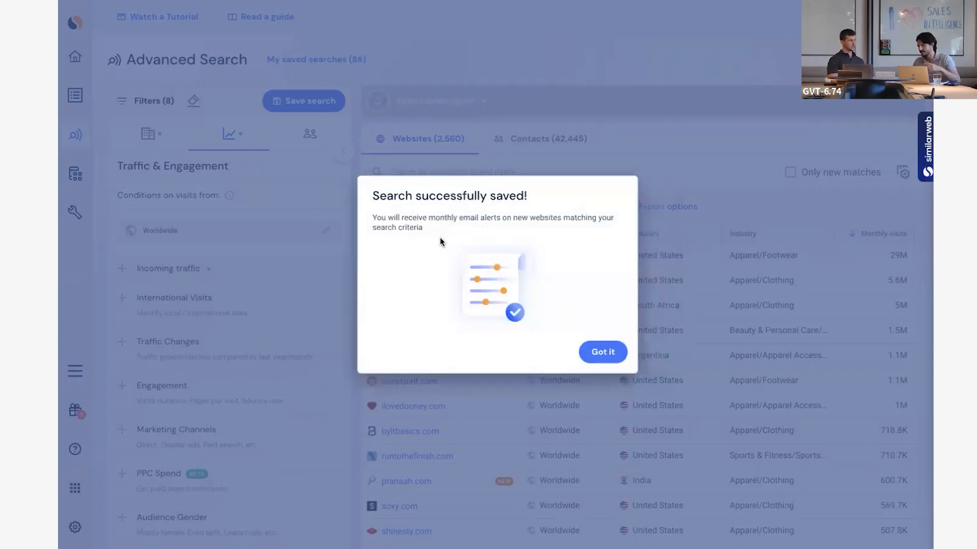
click(602, 352)
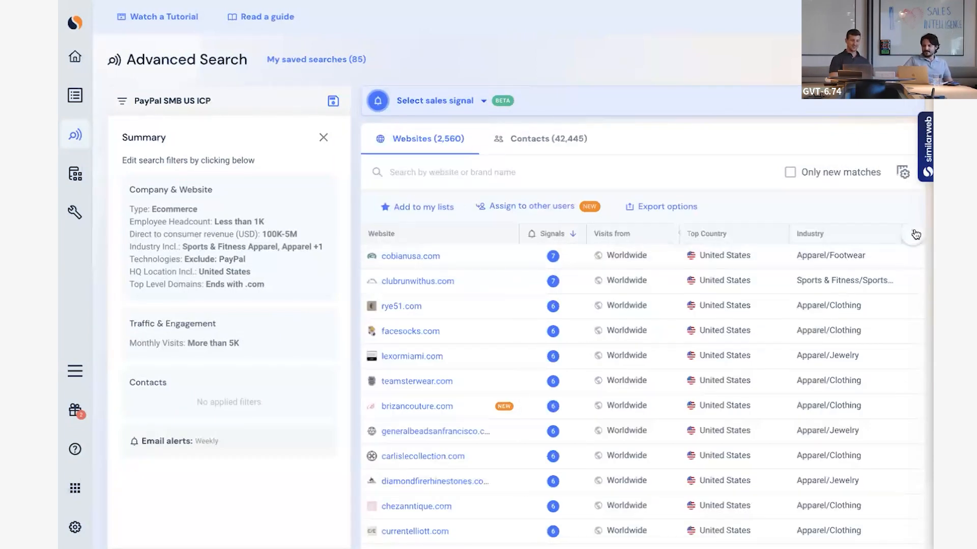
Sort the saved search's website results by monthly visits.
click(914, 235)
click(835, 233)
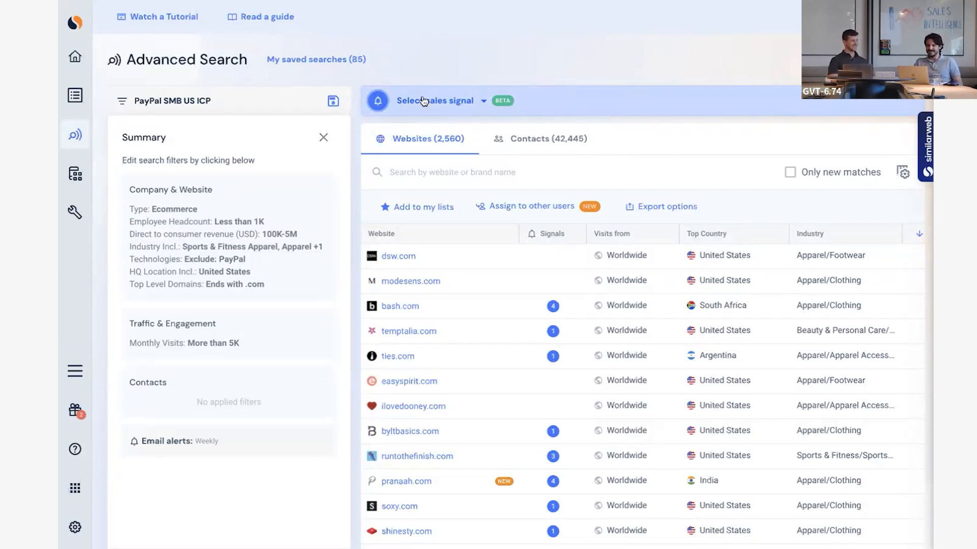
Look through the sales signals available for the saved search, and open the management of these signals.
click(453, 107)
scroll(585, 266, down, 6)
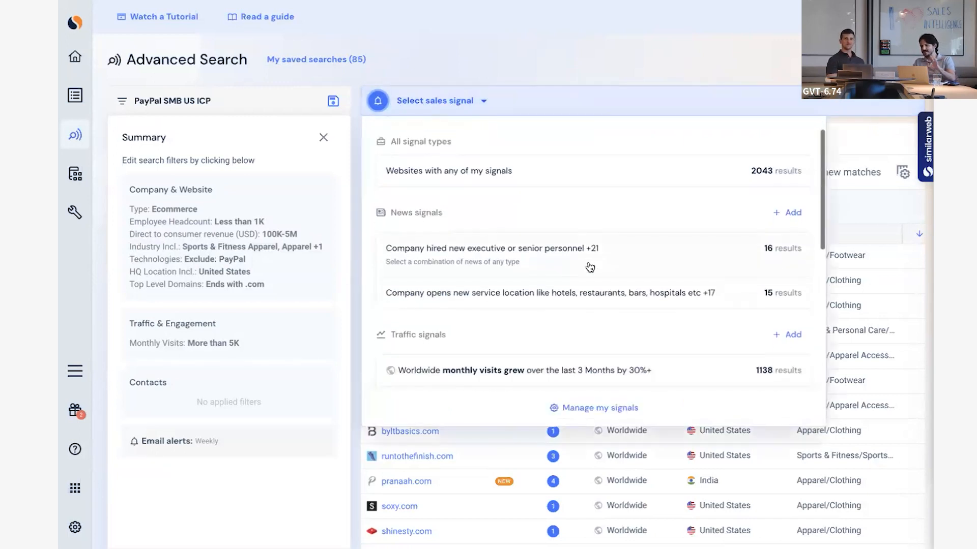
scroll(590, 267, down, 1)
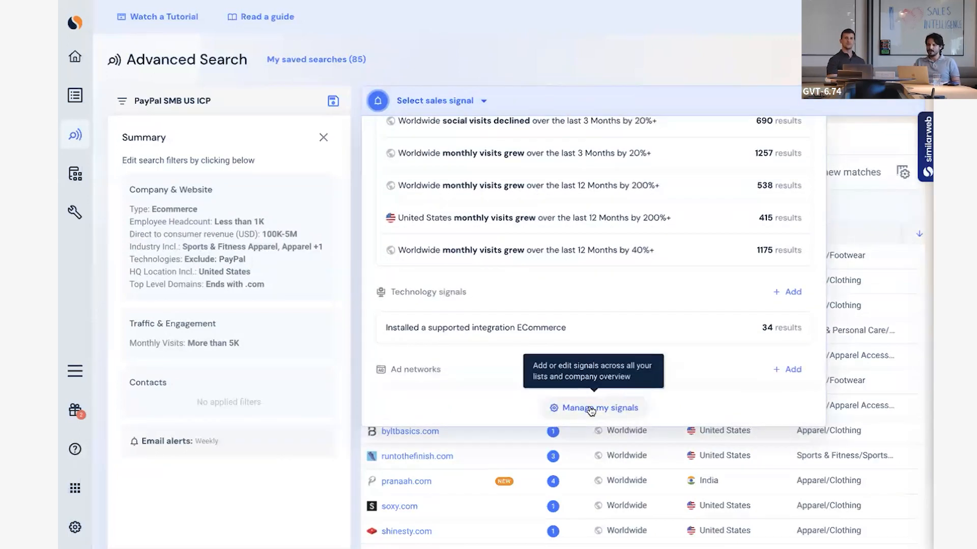
click(590, 409)
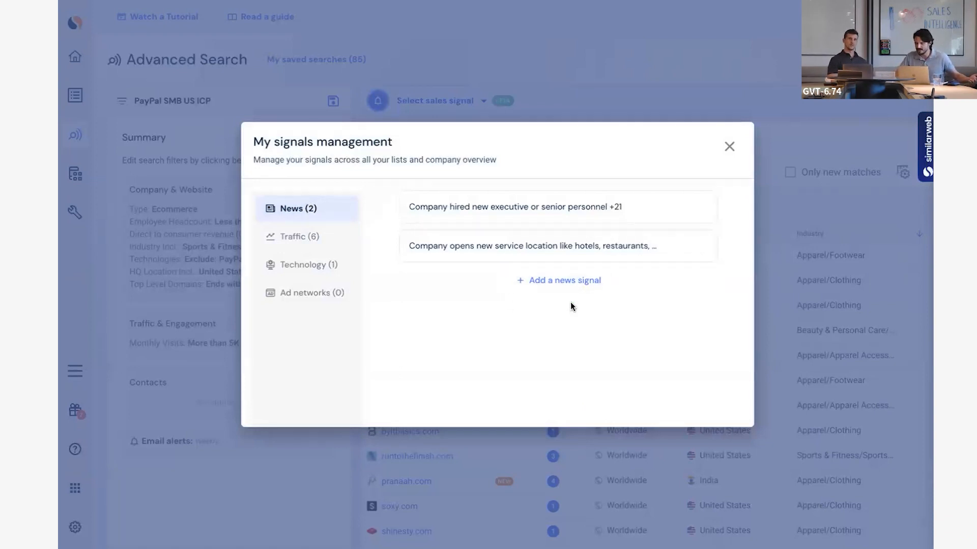
Examine the news types offered for a new news signal, from Leadership to Company challenges, and return without adding one.
click(582, 280)
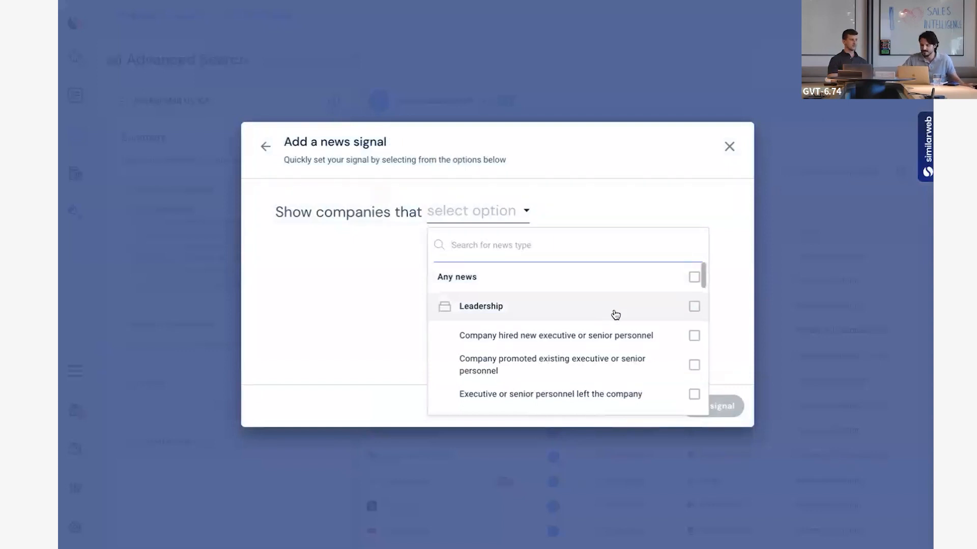
scroll(620, 320, down, 1)
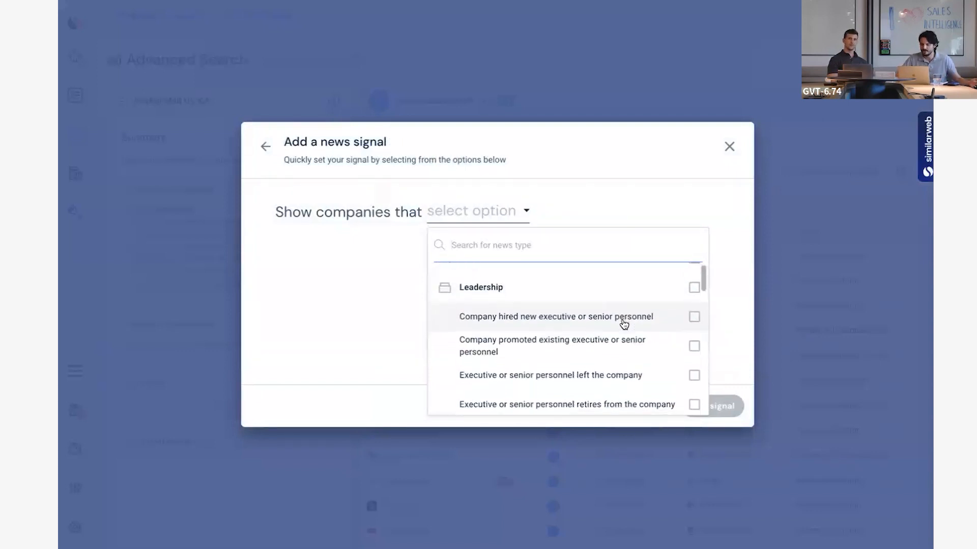
scroll(625, 323, down, 1)
scroll(636, 312, up, 1)
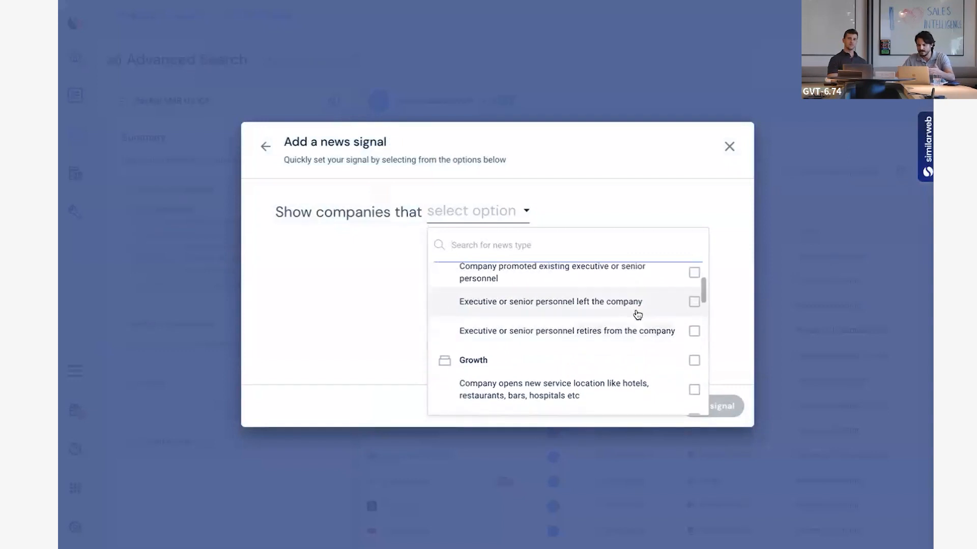
scroll(637, 314, down, 1)
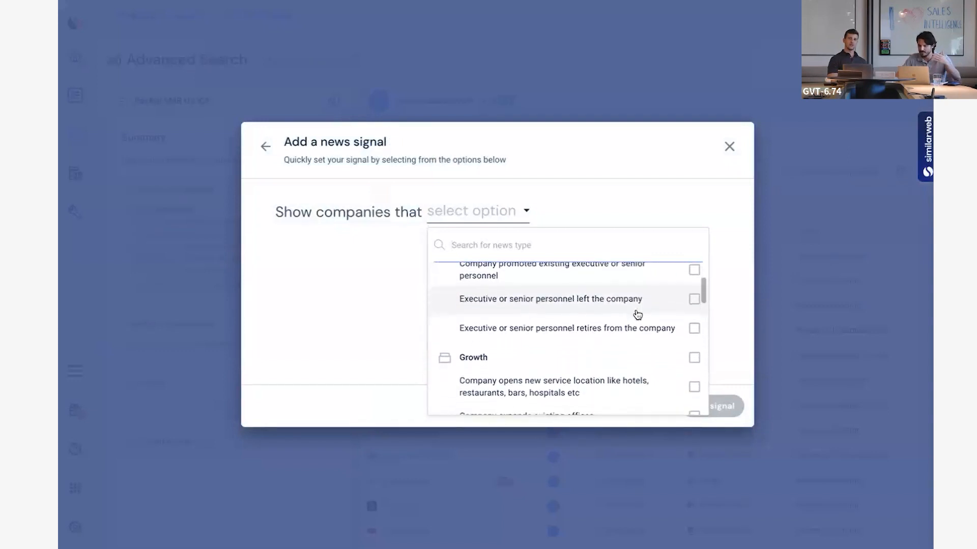
scroll(637, 315, down, 2)
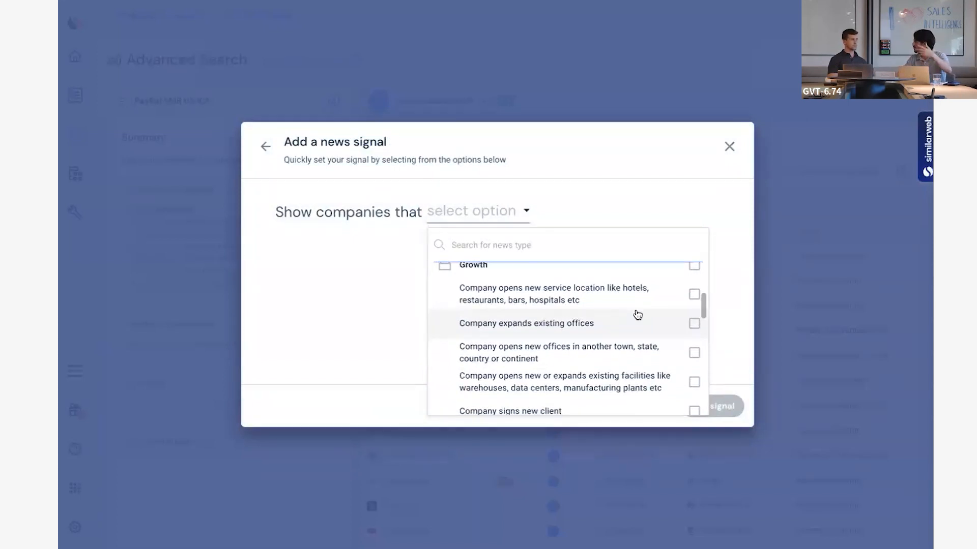
scroll(628, 338, down, 4)
scroll(628, 338, down, 1)
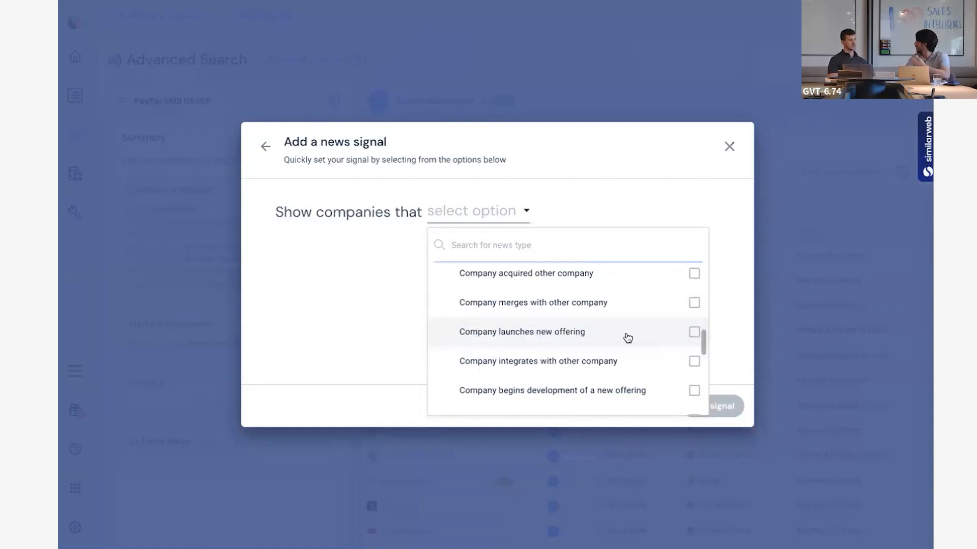
scroll(628, 338, down, 6)
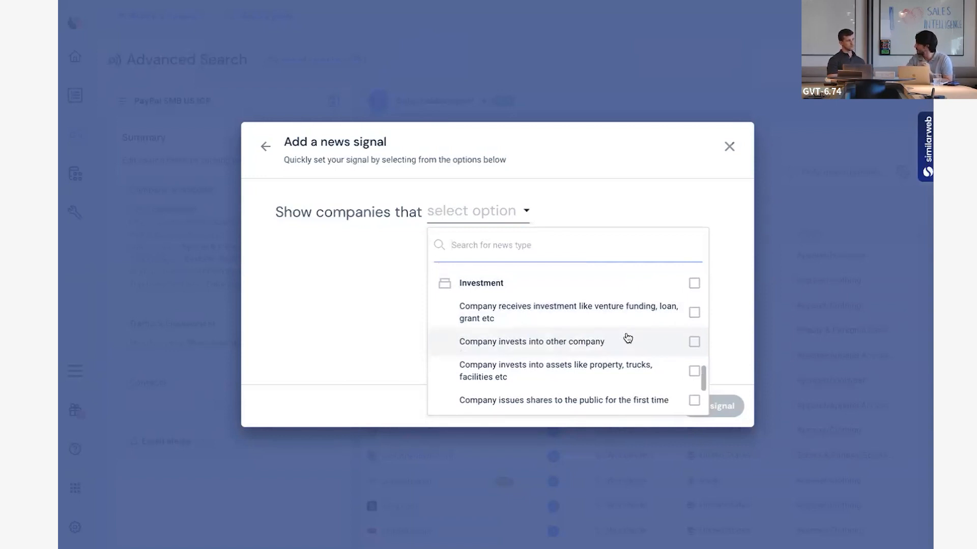
scroll(584, 305, down, 3)
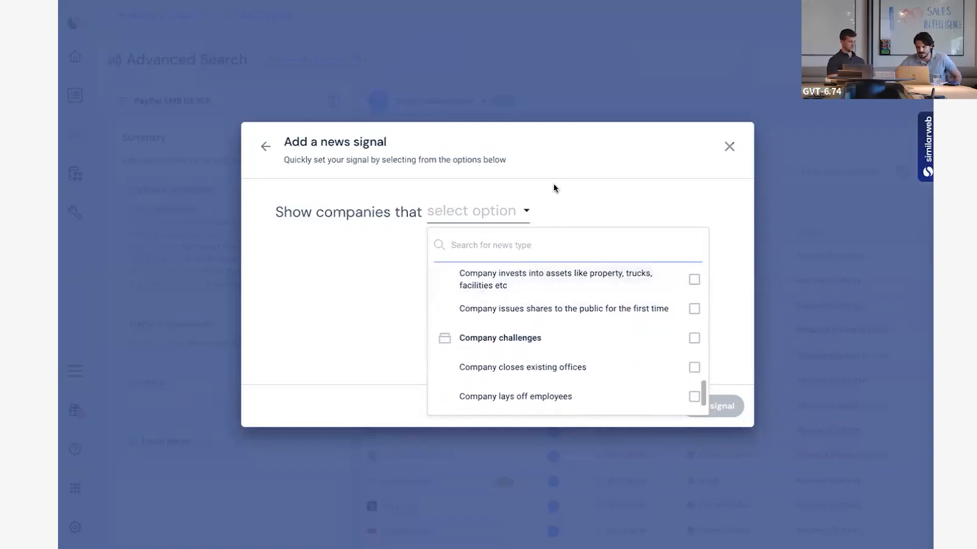
click(265, 147)
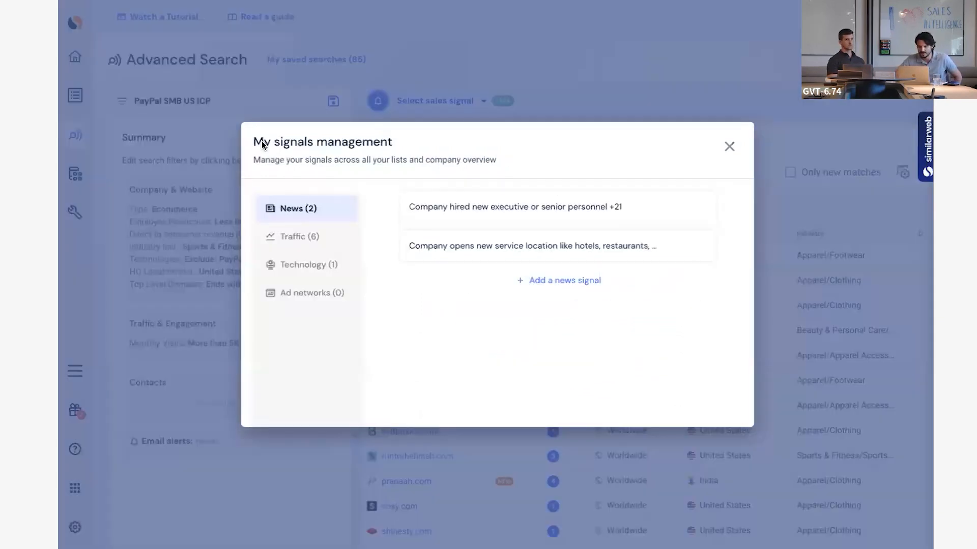
Review the existing traffic signals in the signals management.
click(325, 240)
click(453, 260)
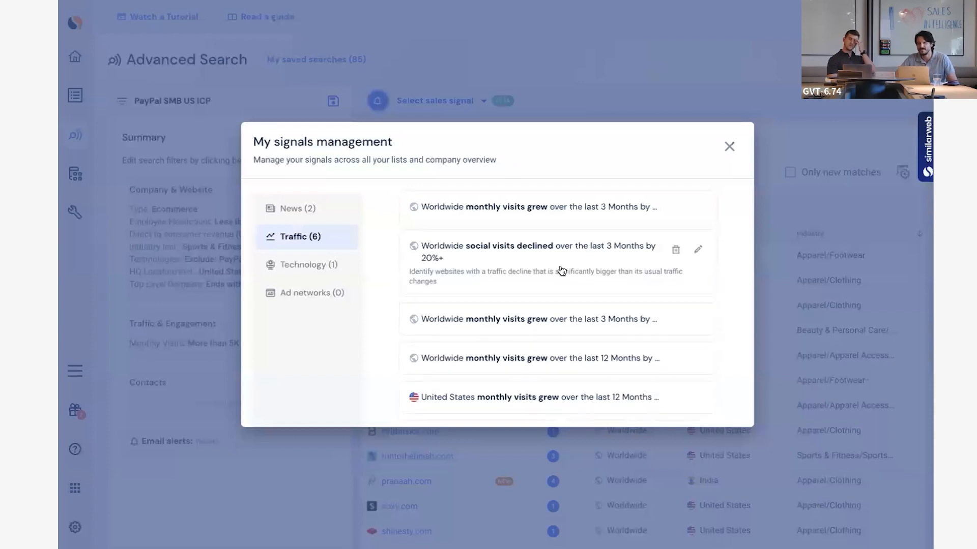
scroll(724, 340, down, 2)
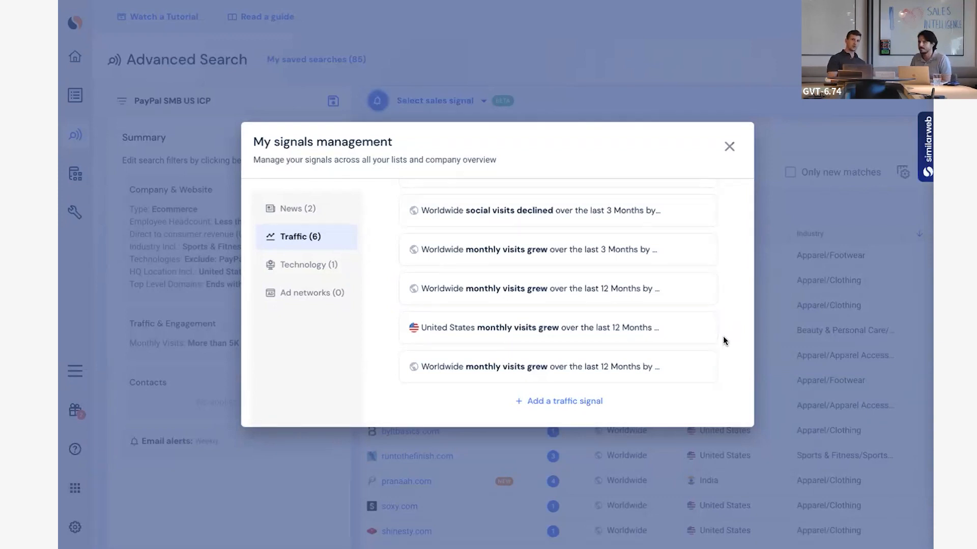
click(631, 339)
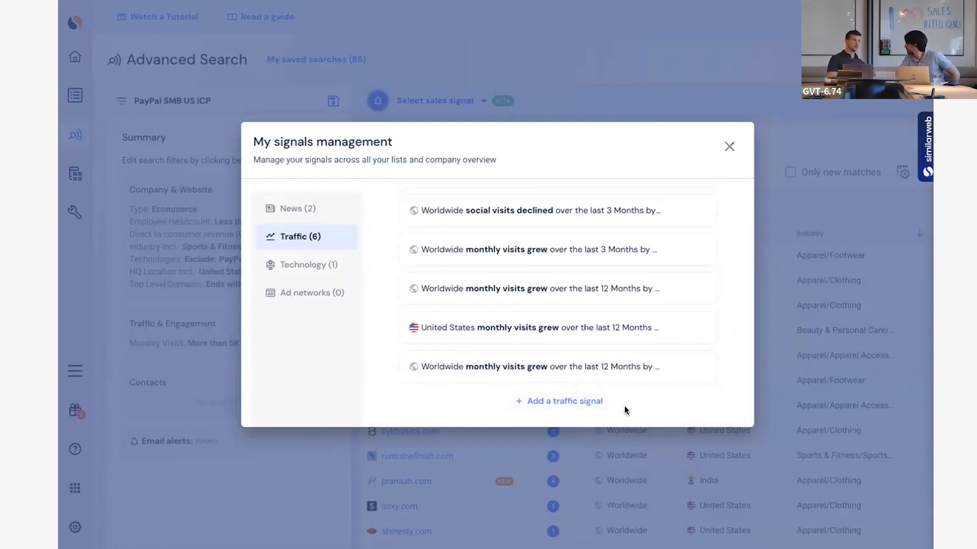
Start a new traffic signal and choose Display ads visits as its metric.
click(574, 403)
click(630, 203)
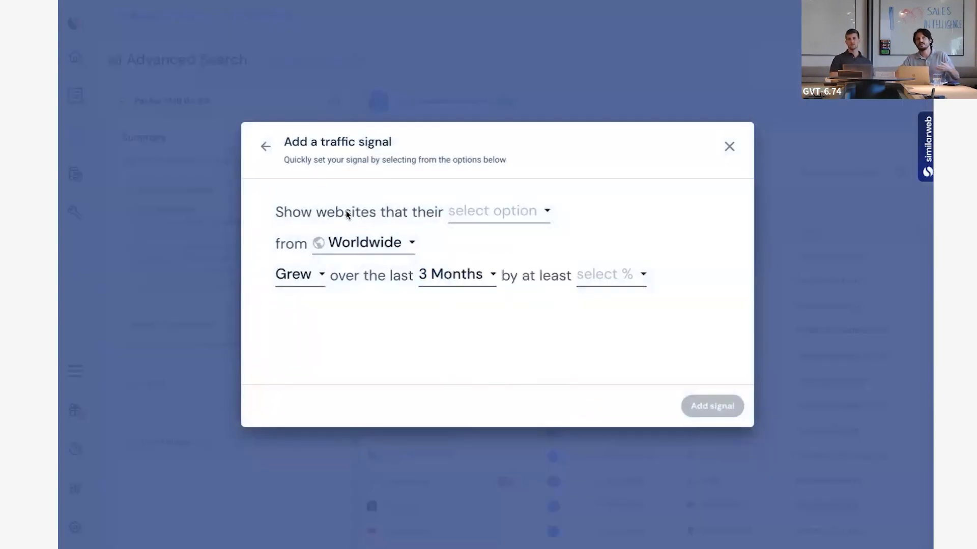
click(521, 211)
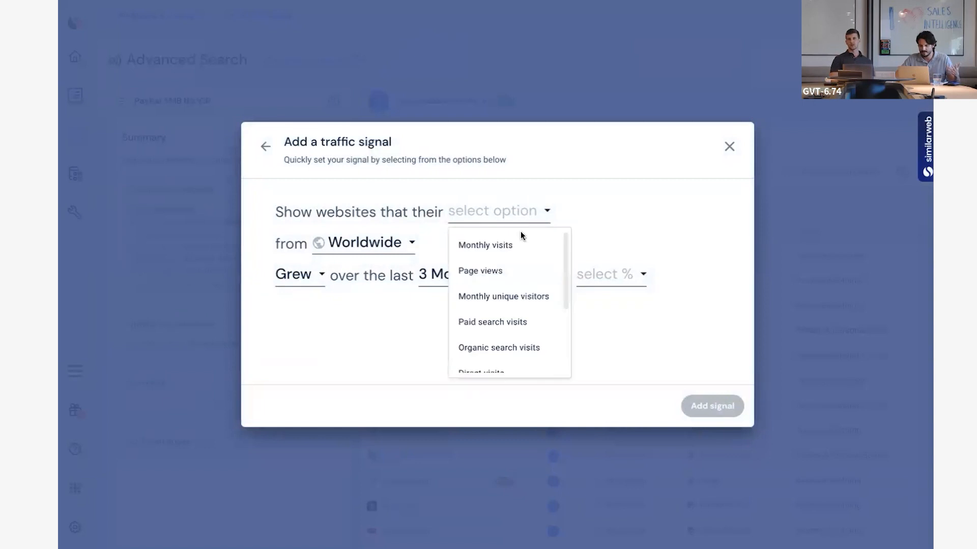
scroll(529, 282, down, 3)
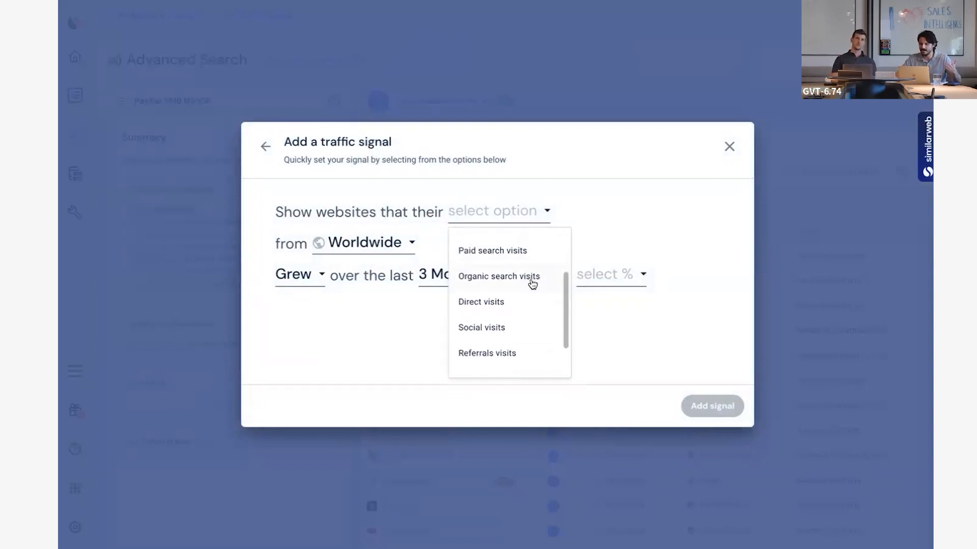
scroll(532, 283, down, 2)
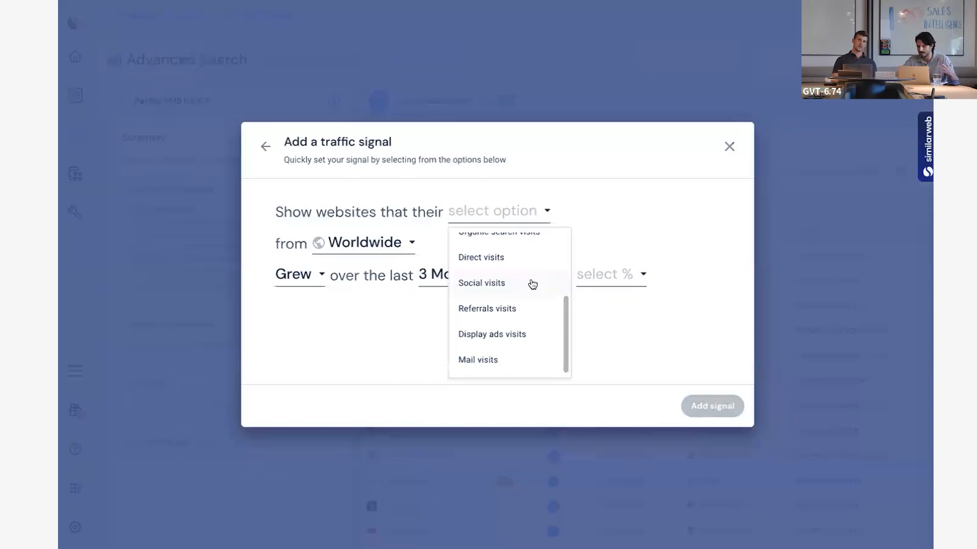
scroll(532, 283, up, 3)
scroll(532, 283, down, 3)
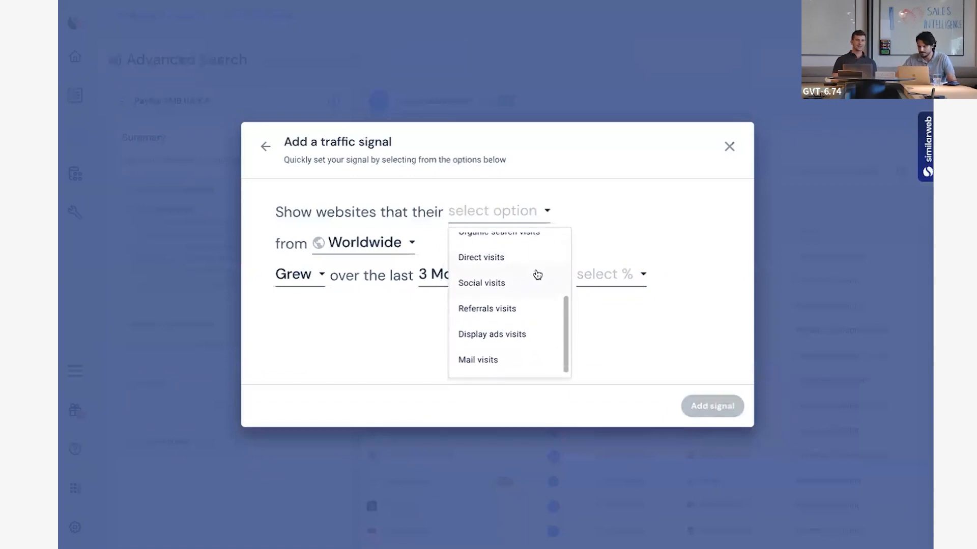
click(532, 336)
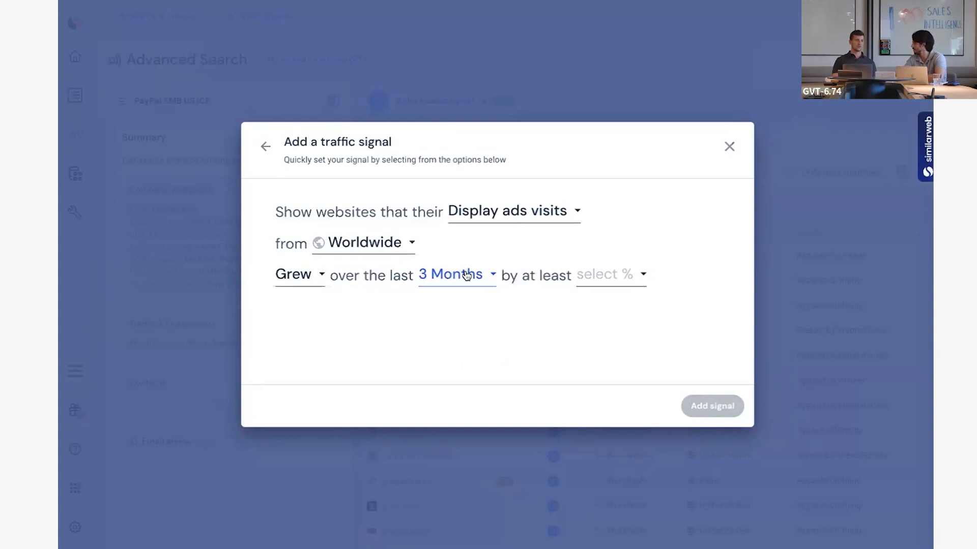
Set the draft signal to Declined by at least 30%, and leave it without adding it.
click(630, 275)
scroll(630, 397, down, 3)
click(635, 374)
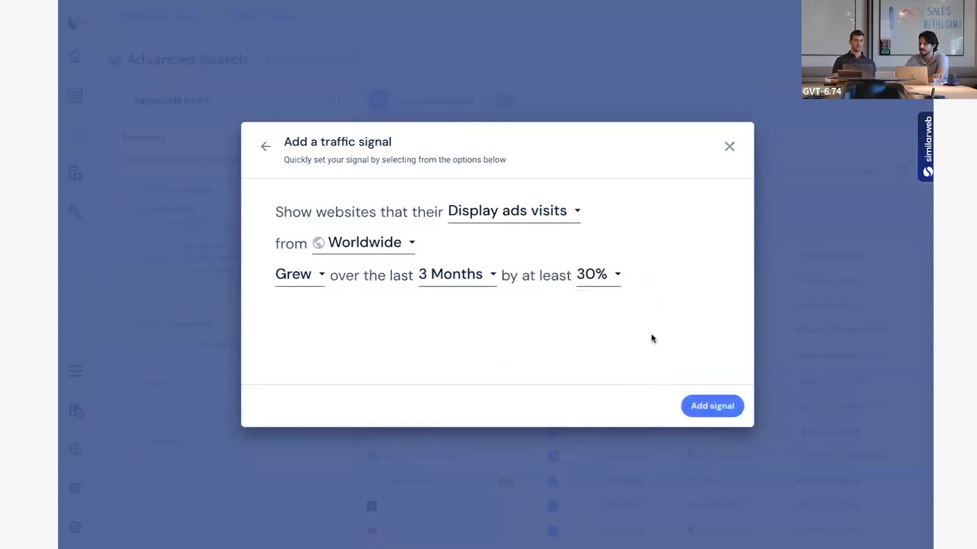
click(313, 282)
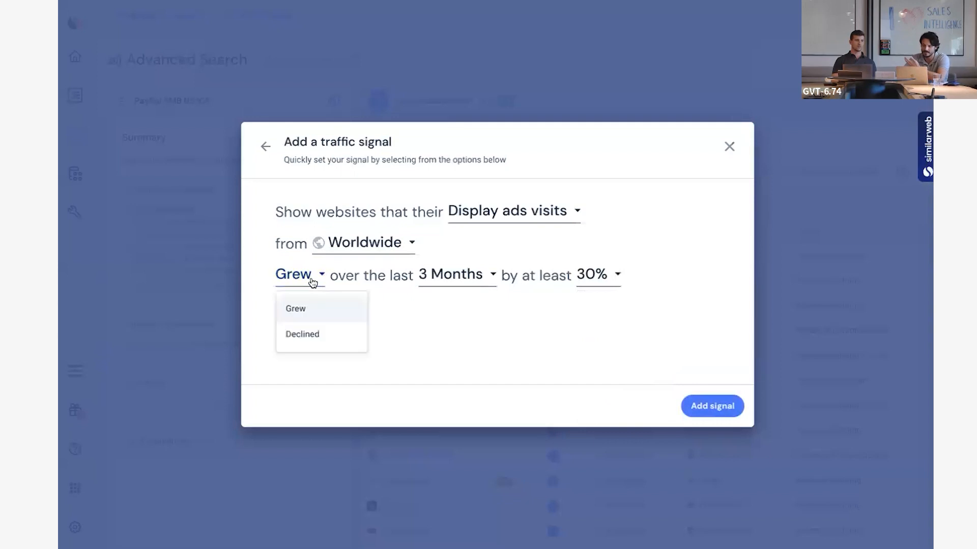
click(314, 336)
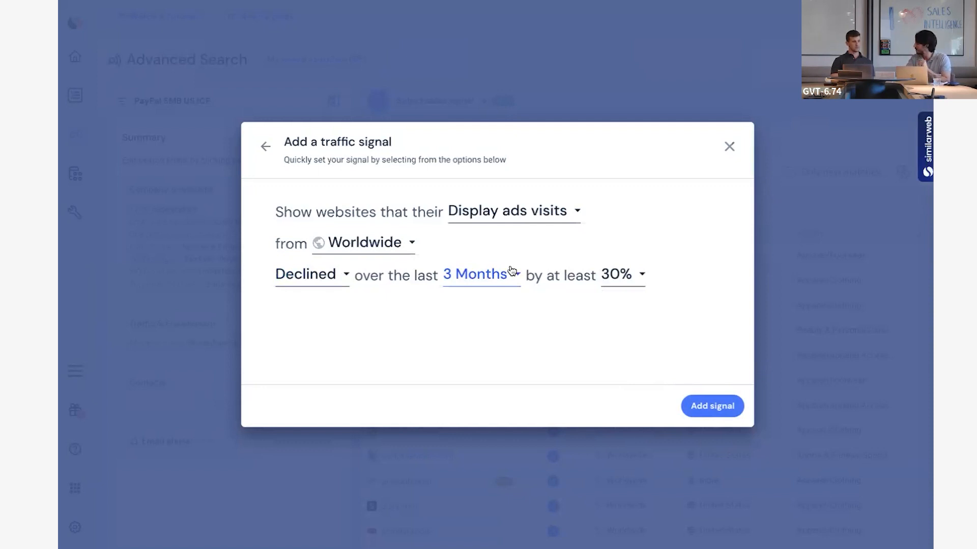
click(264, 143)
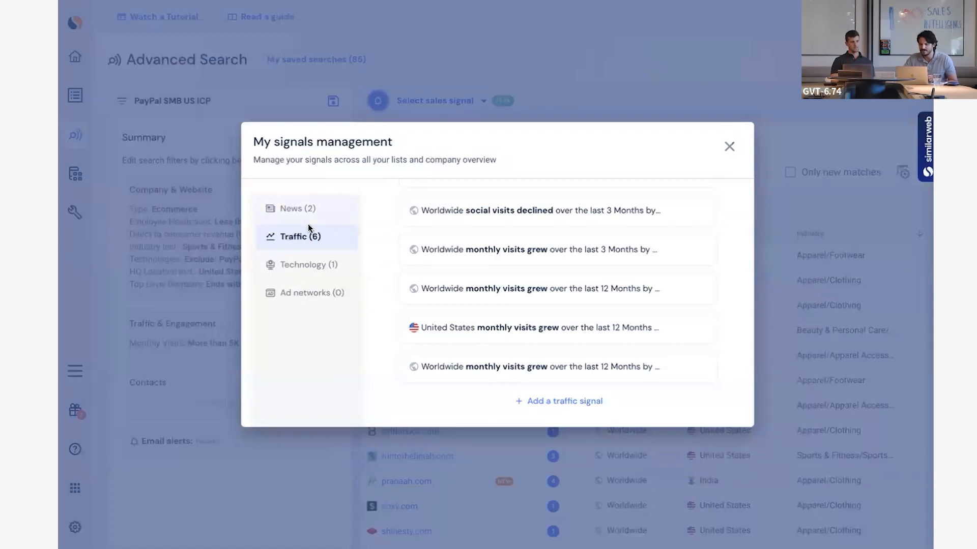
Review the technology and ad network signals, and close the signals management.
click(316, 272)
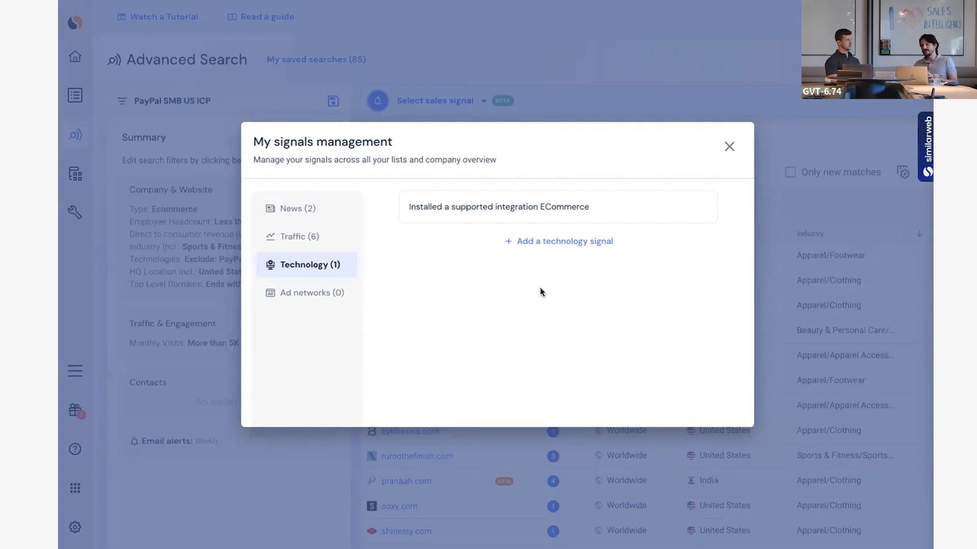
mouse_move(476, 211)
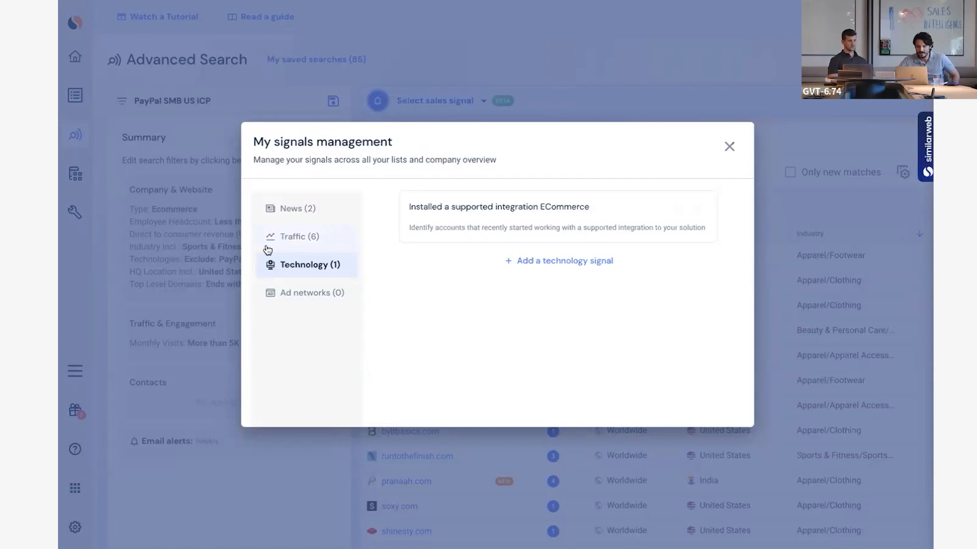
click(312, 295)
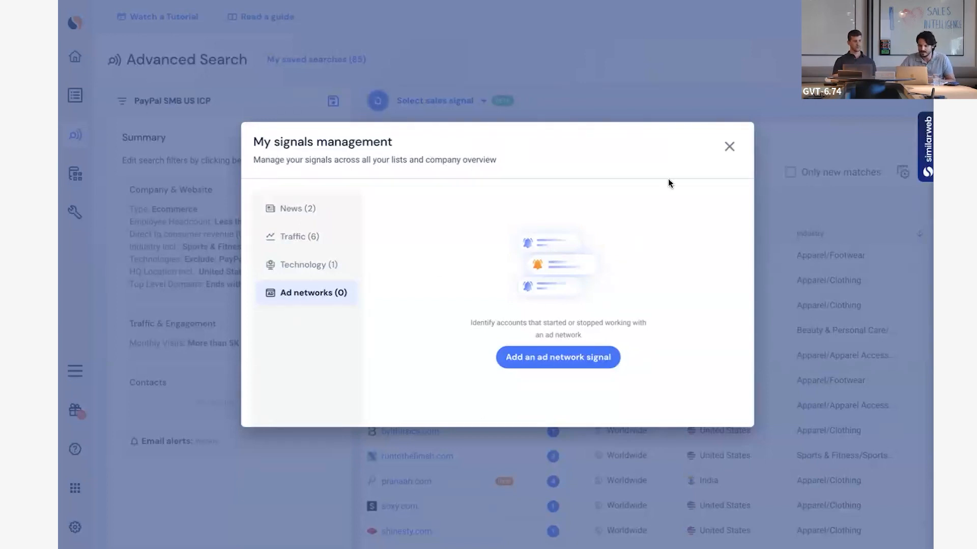
click(729, 148)
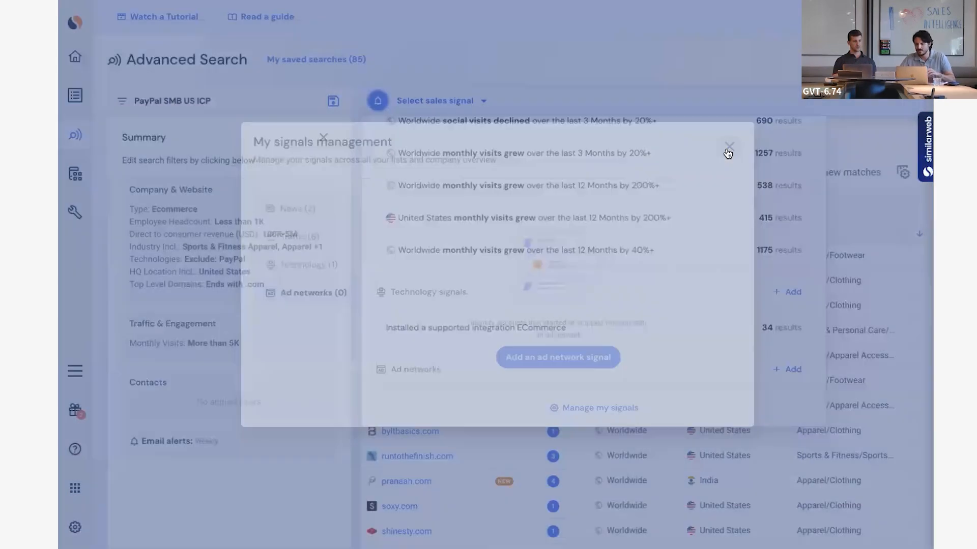
Filter the search results by the traffic signal for worldwide monthly visits that grew over the last 3 Months by 30%+.
scroll(648, 320, up, 3)
scroll(648, 319, up, 5)
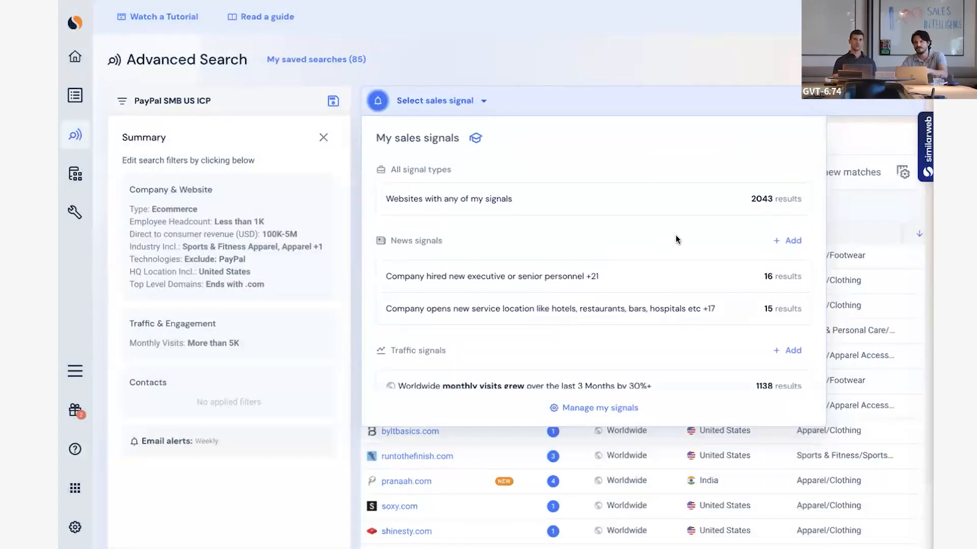
scroll(771, 198, down, 3)
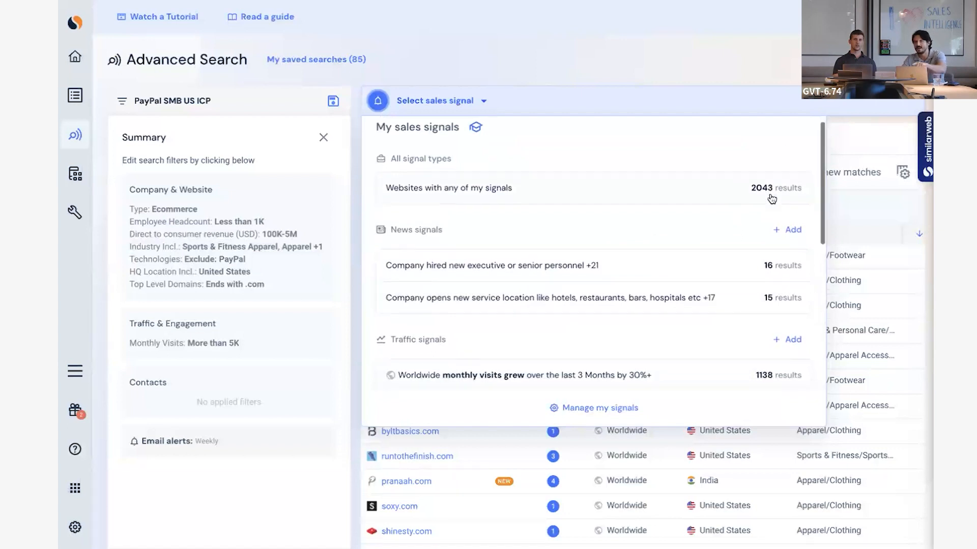
scroll(769, 195, down, 1)
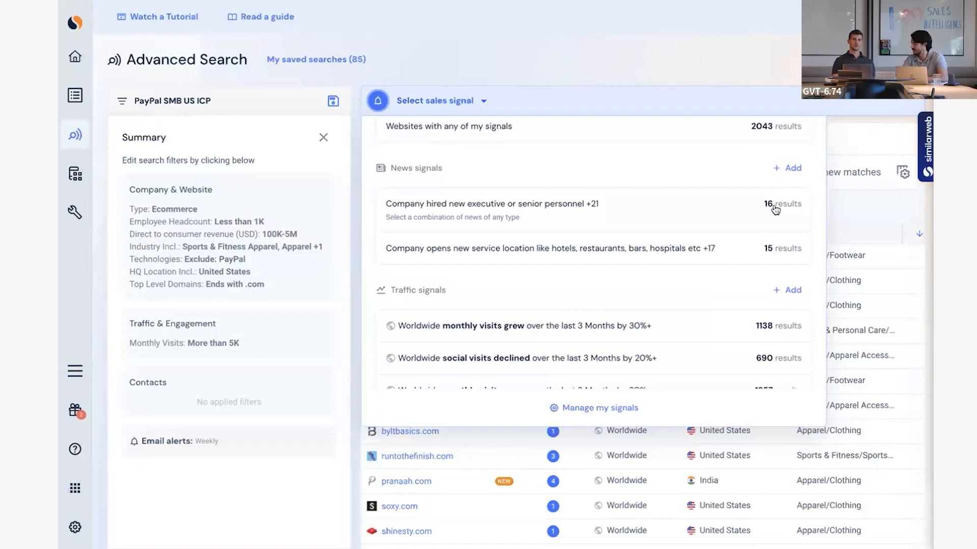
scroll(740, 276, down, 1)
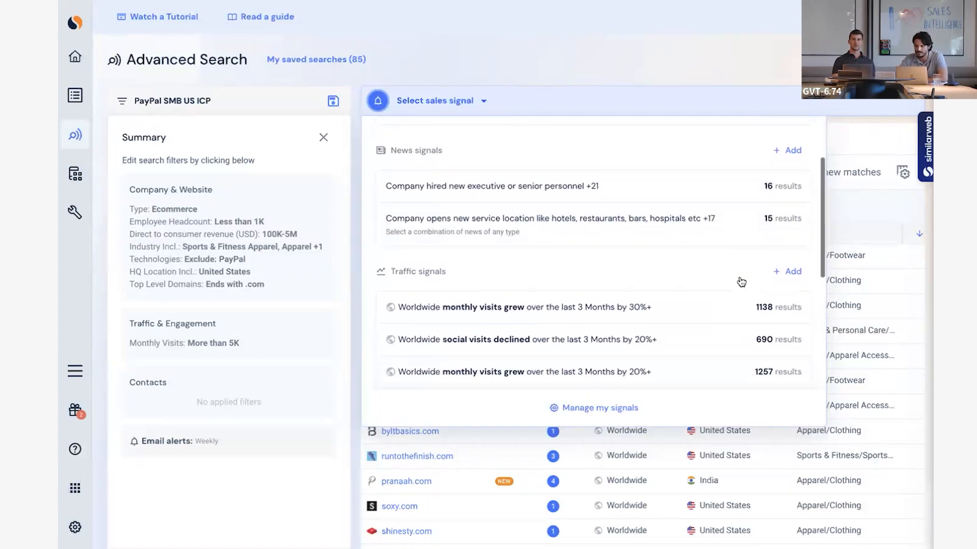
scroll(741, 281, down, 3)
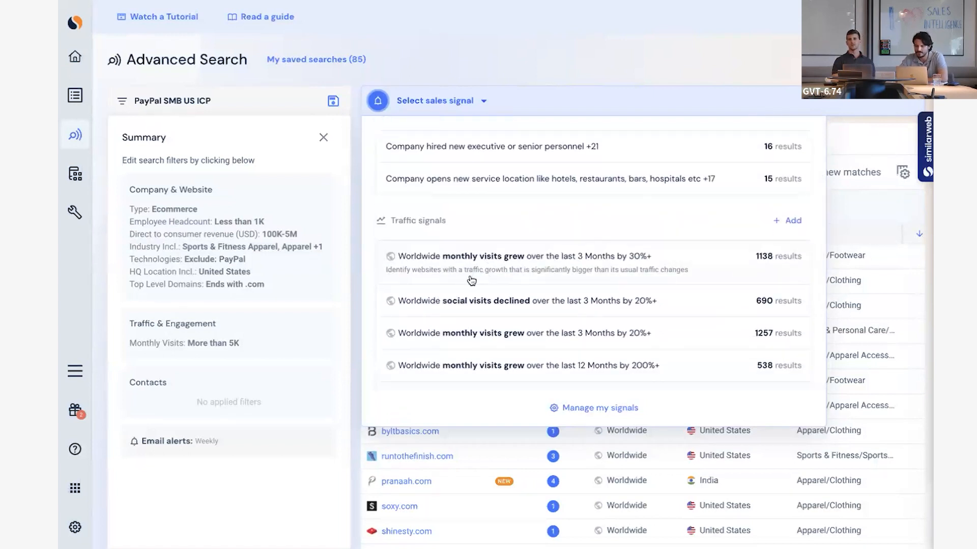
click(767, 263)
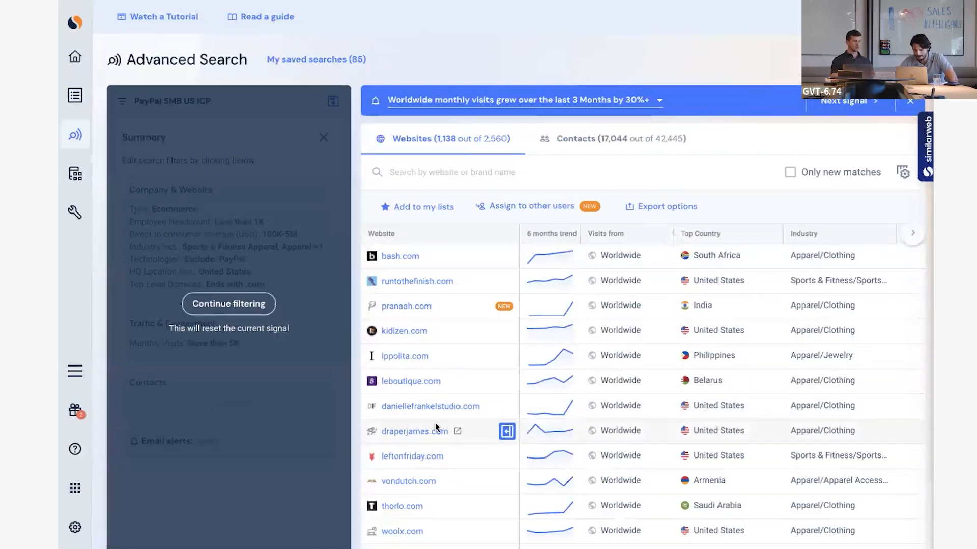
Review the choices for how many top websites to add to a list, and leave without saving any.
scroll(511, 389, down, 1)
scroll(511, 392, up, 1)
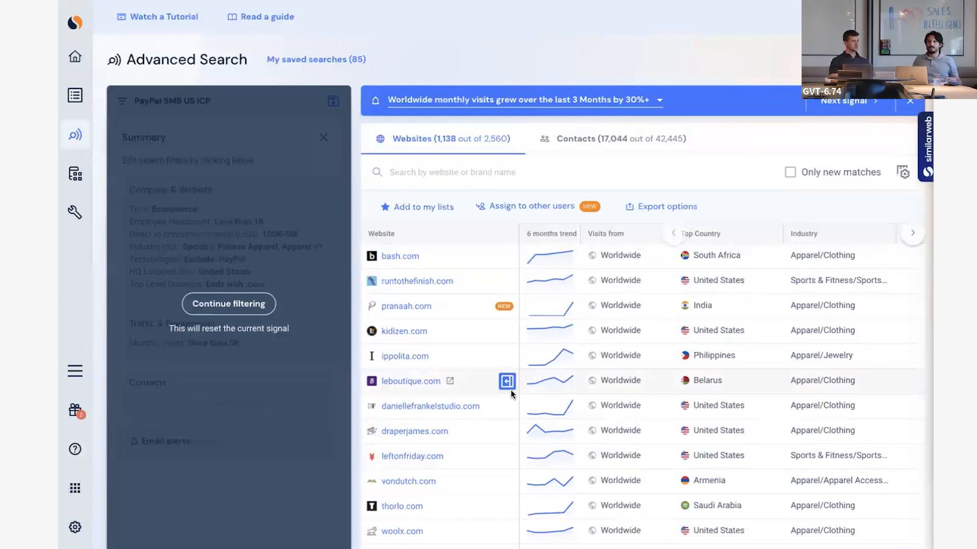
click(441, 210)
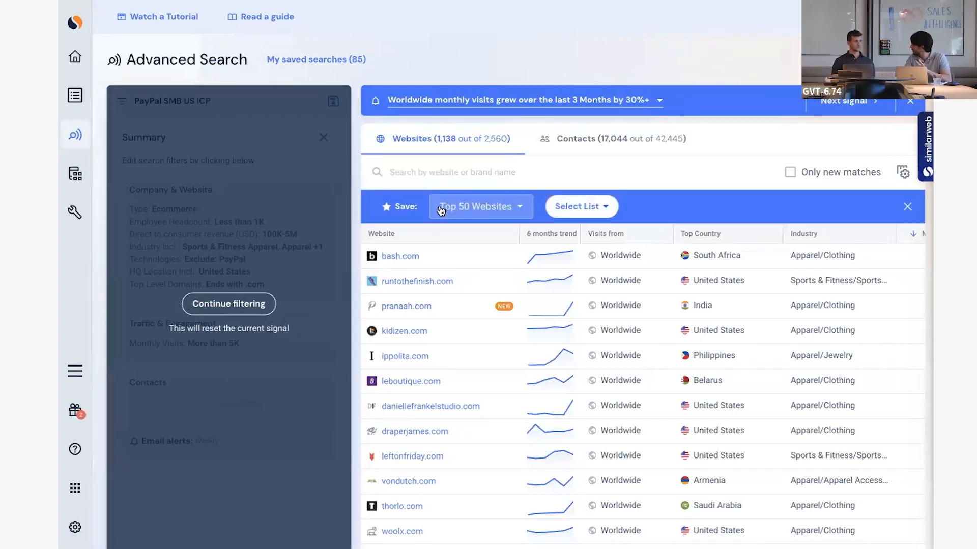
click(497, 207)
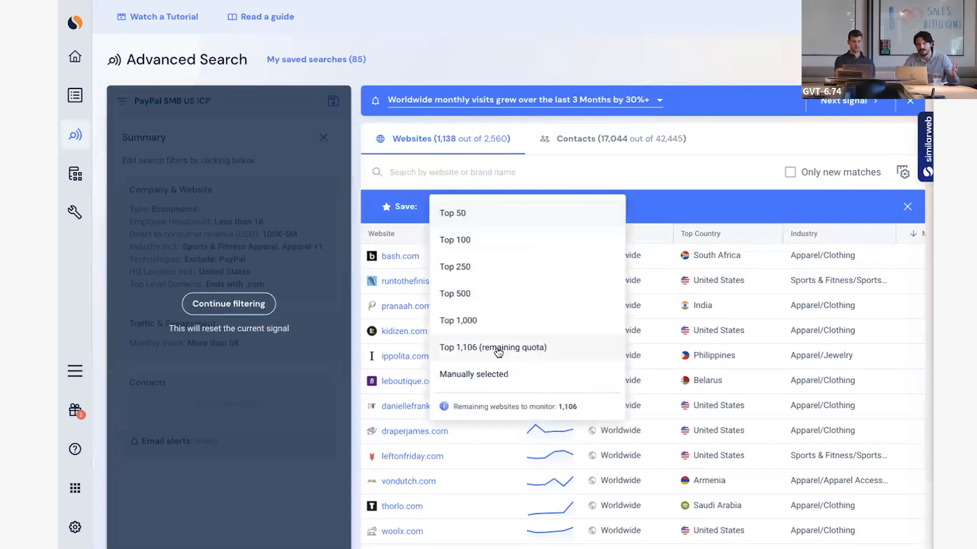
click(907, 207)
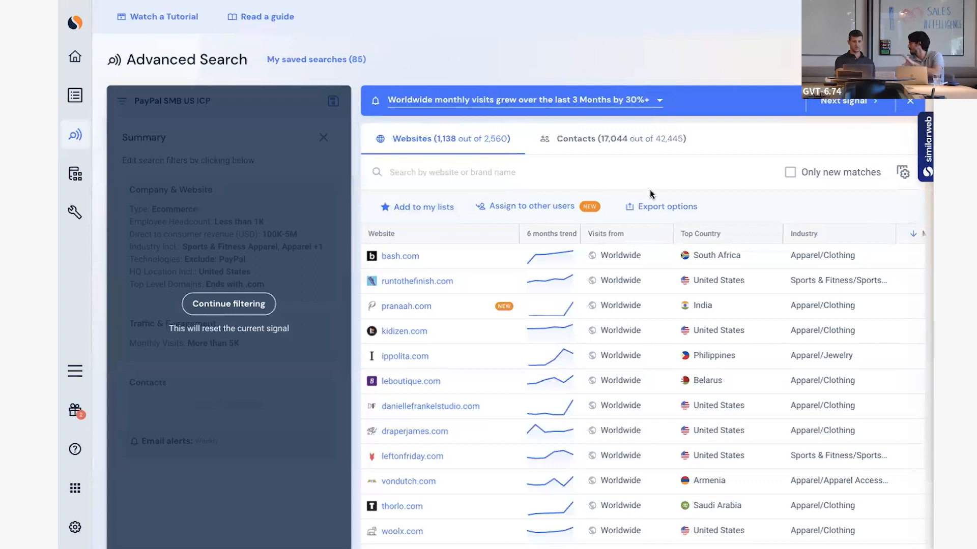
Open the saved list PayPal SMB US Q3-23 from My Lists.
mouse_move(68, 93)
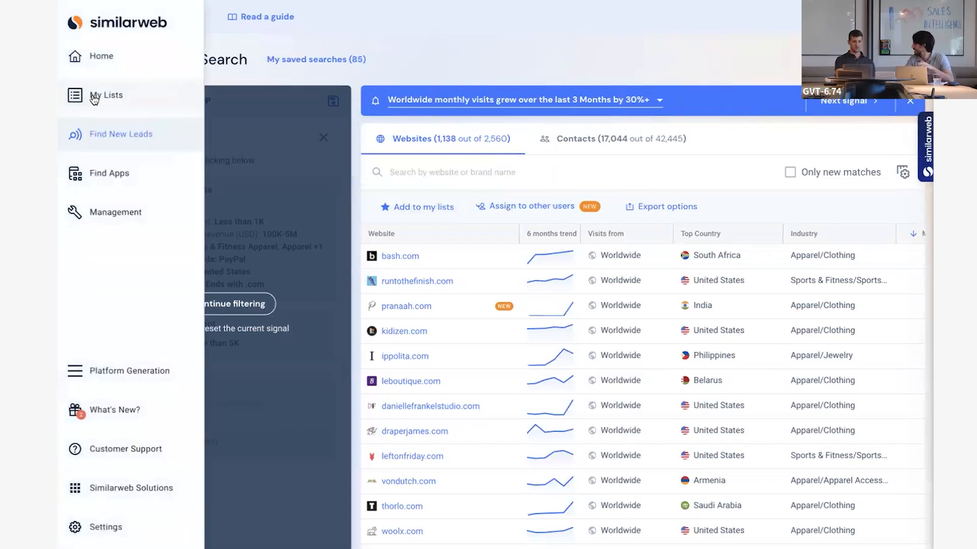
click(94, 96)
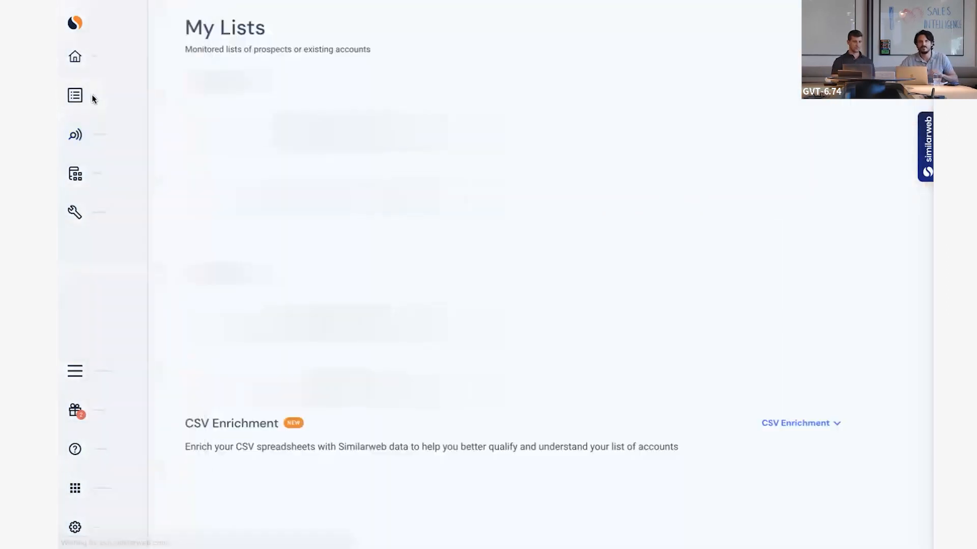
scroll(513, 329, down, 8)
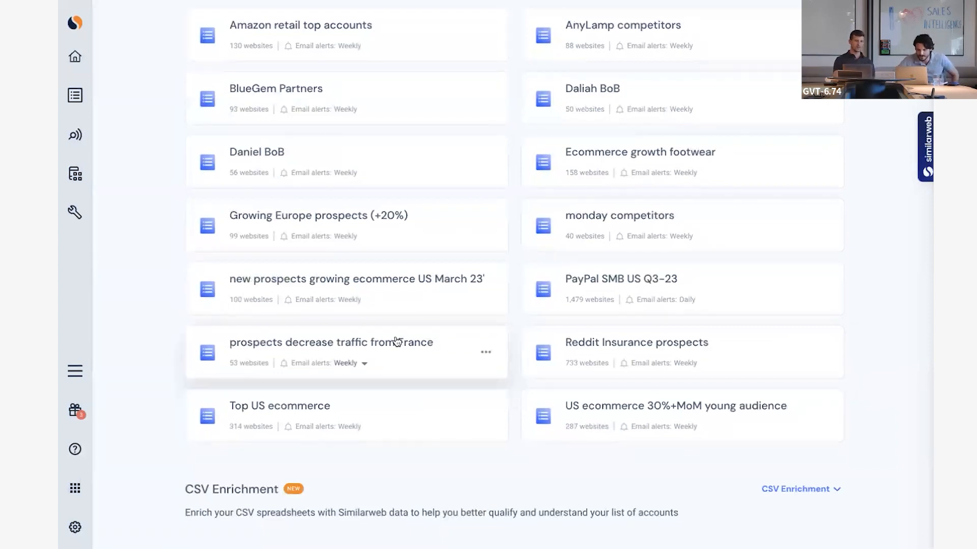
click(727, 283)
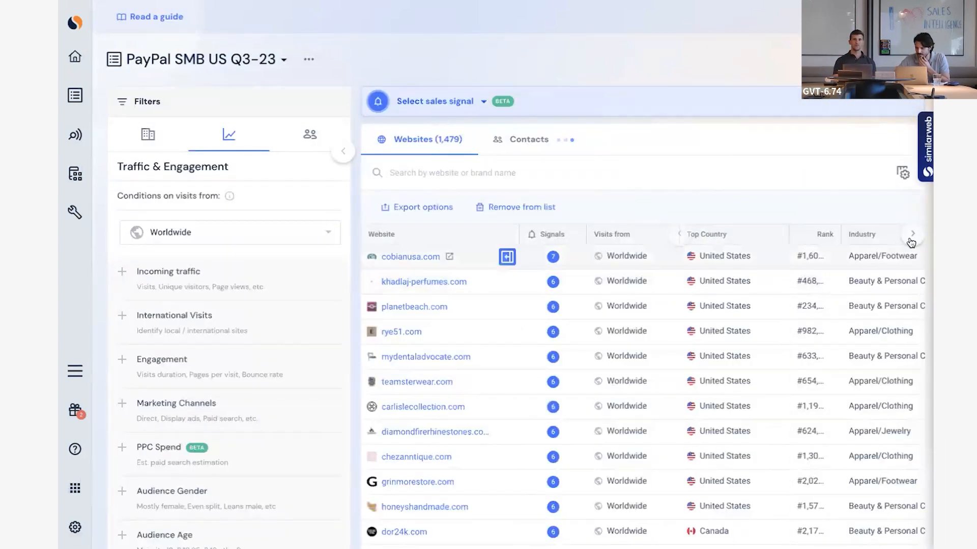
Sort the websites in the PayPal SMB US Q3-23 list by monthly visits.
click(911, 234)
click(912, 234)
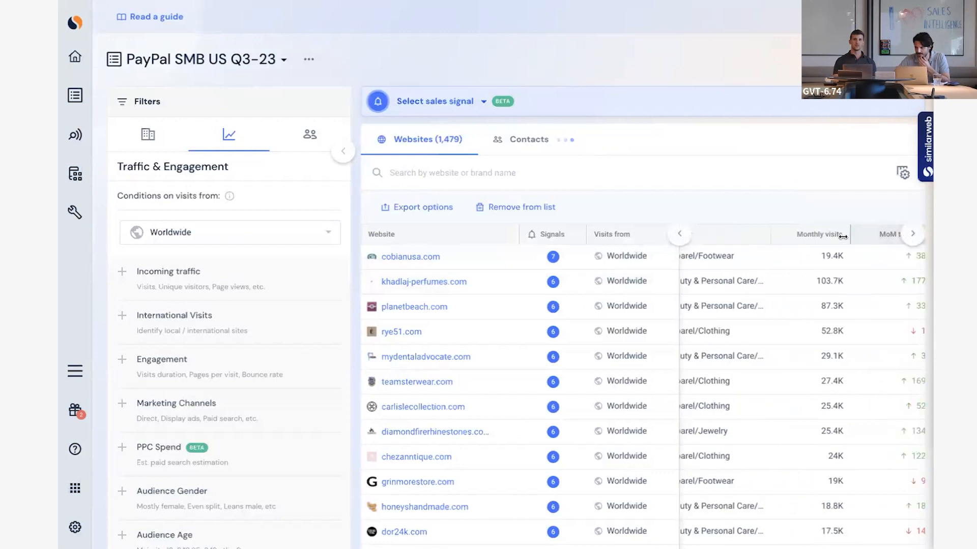
click(829, 235)
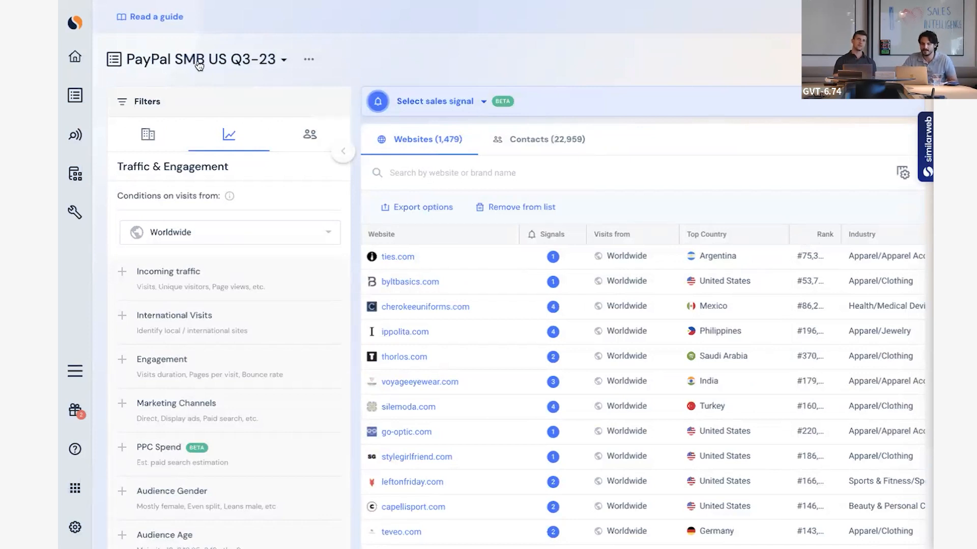
Collapse the filters and look at the recent signals for ties.com, byltbasics.com and cherokeeuniforms.com.
click(343, 151)
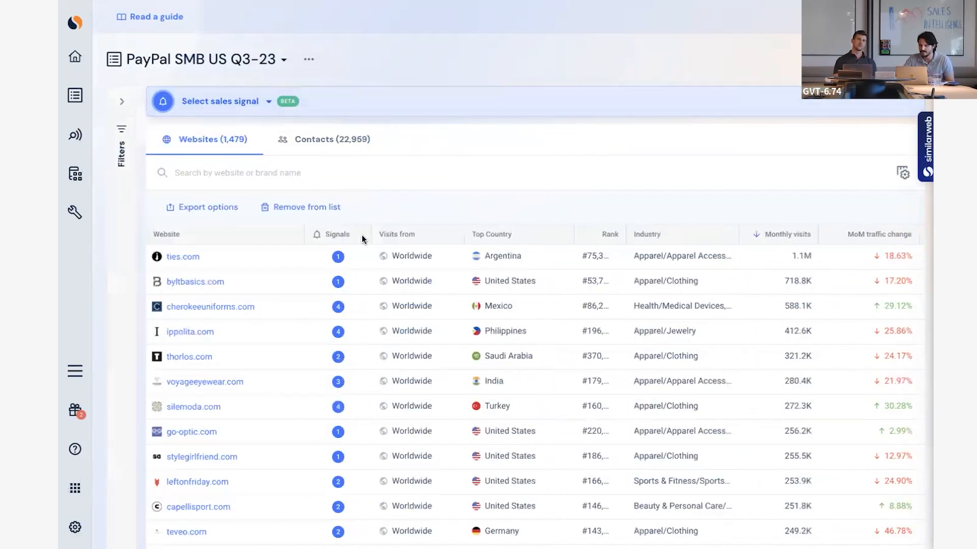
click(339, 258)
click(338, 282)
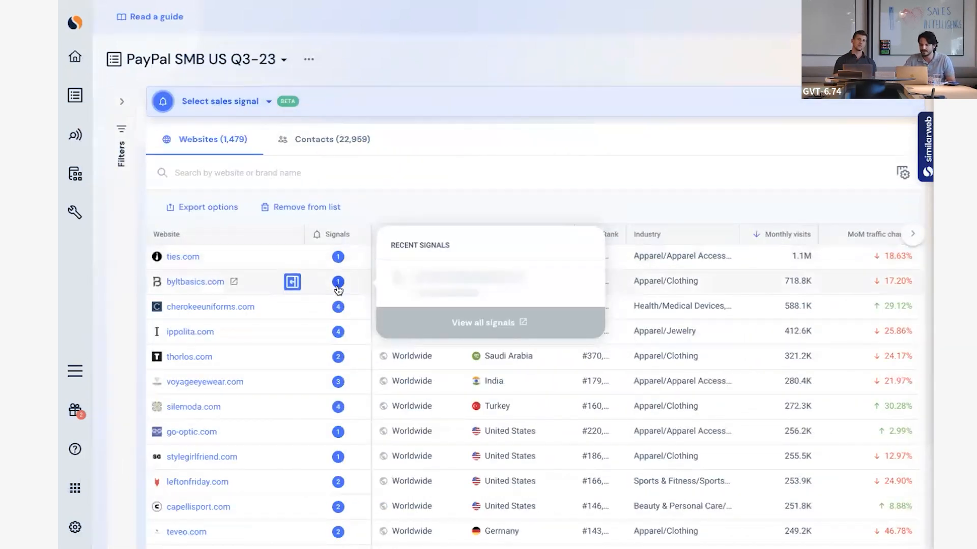
click(338, 307)
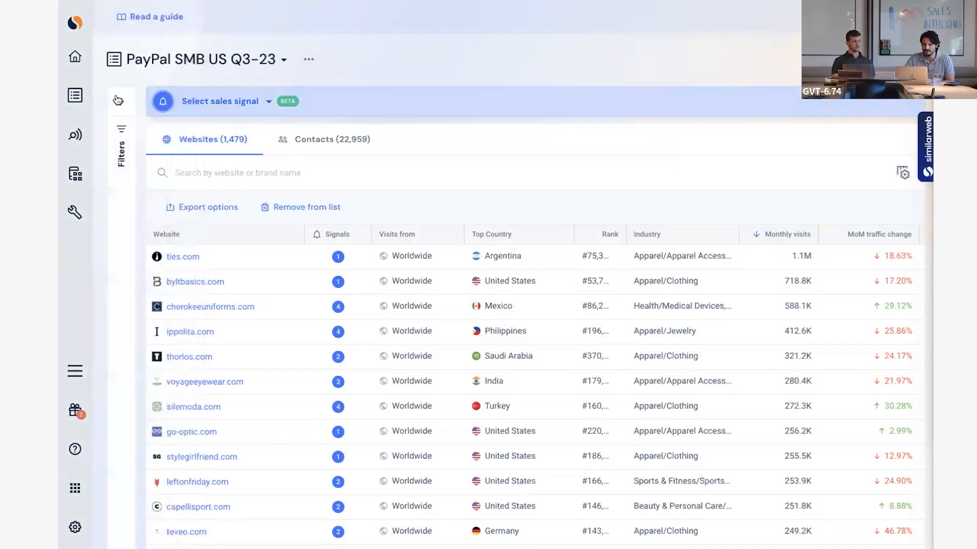
Filter the list to websites with an international visits share outside the United States of more than 20%.
click(116, 96)
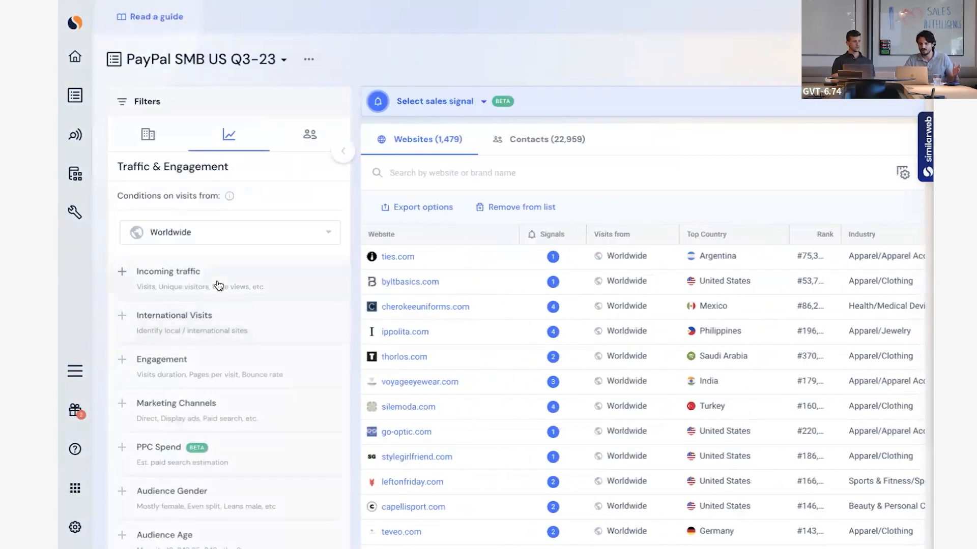
click(252, 324)
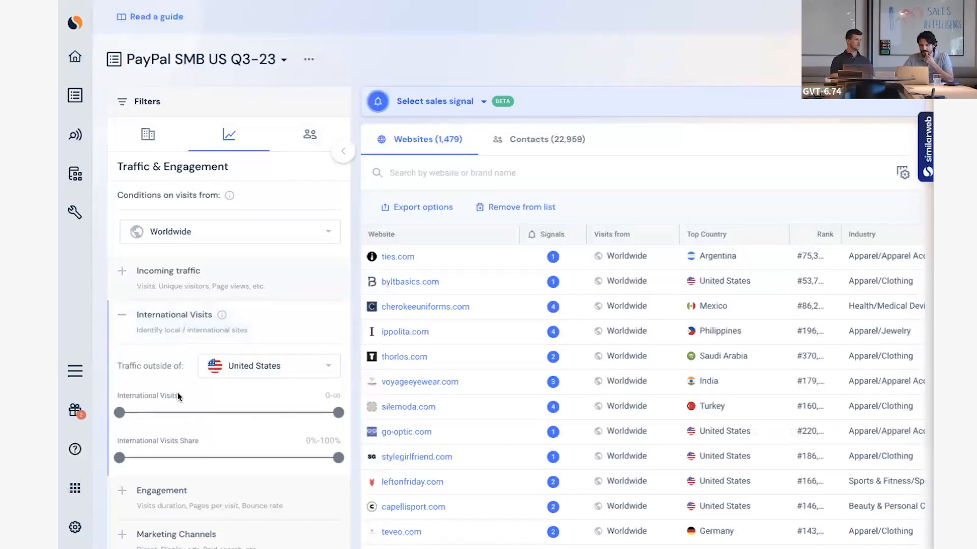
scroll(177, 393, down, 1)
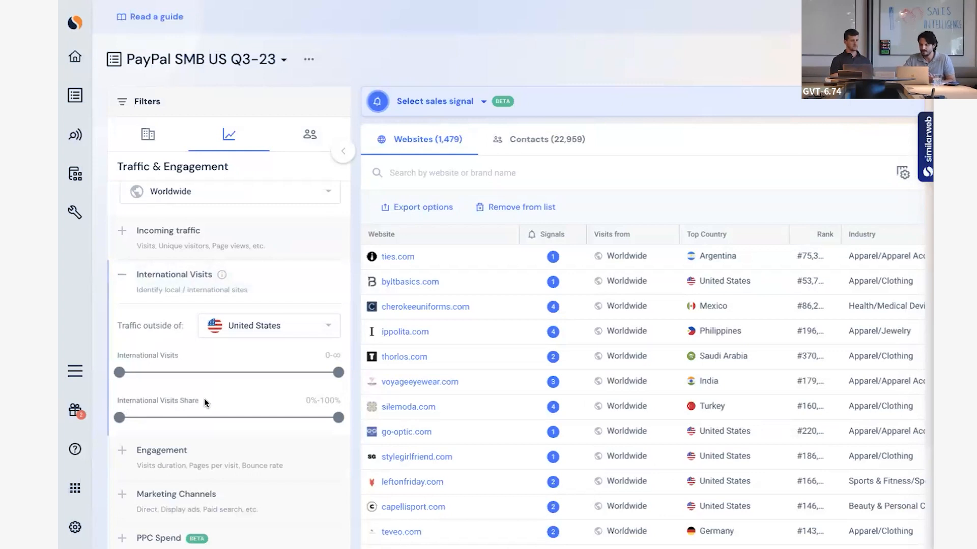
drag(113, 414, 163, 417)
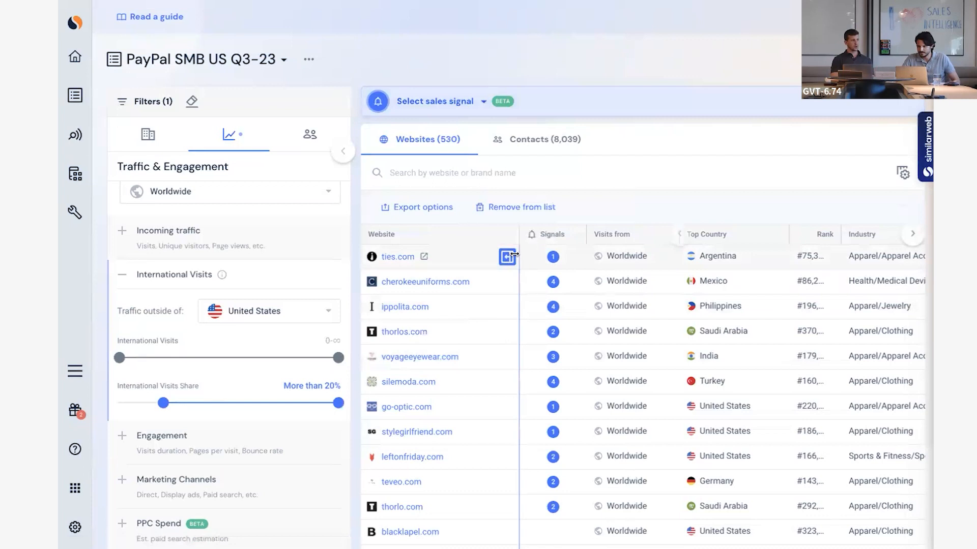
Examine the month-over-month, year-over-year and two-year traffic trend columns of the filtered websites.
click(912, 235)
click(914, 237)
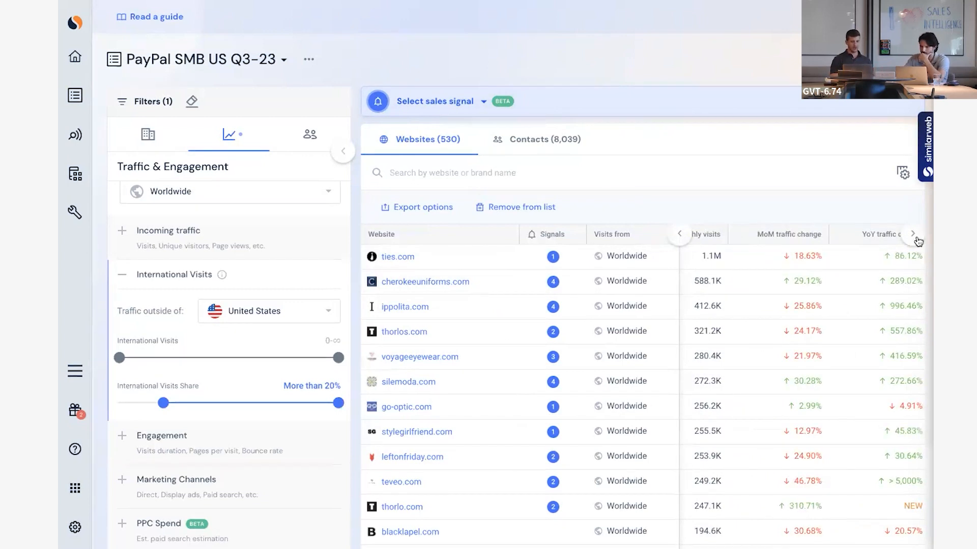
click(918, 241)
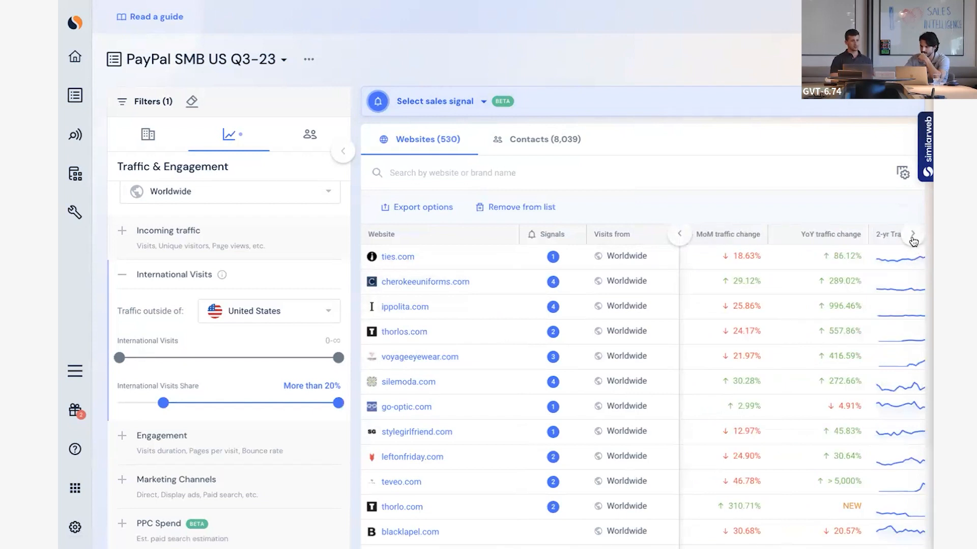
Open the sidebar quick view for ties.com and read its company information, description and country visits.
mouse_move(565, 277)
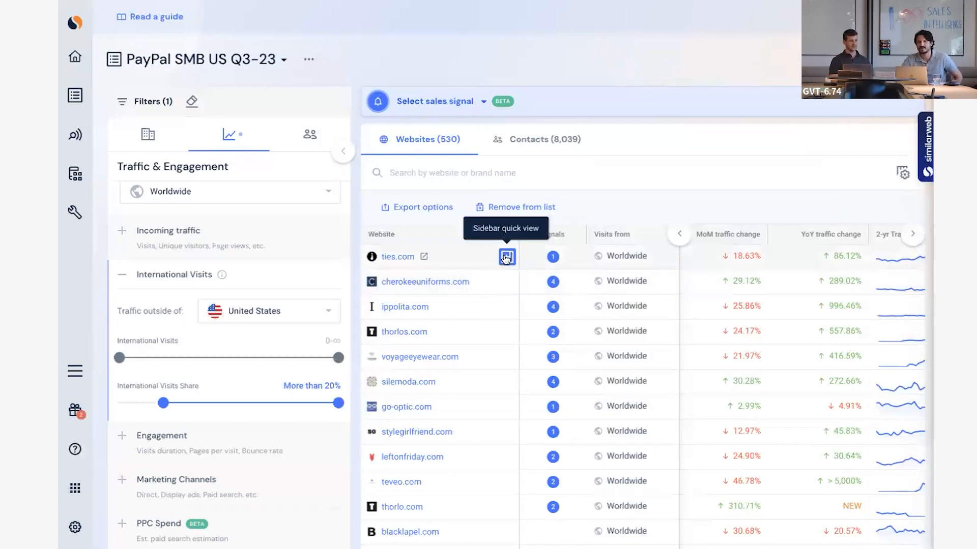
click(506, 259)
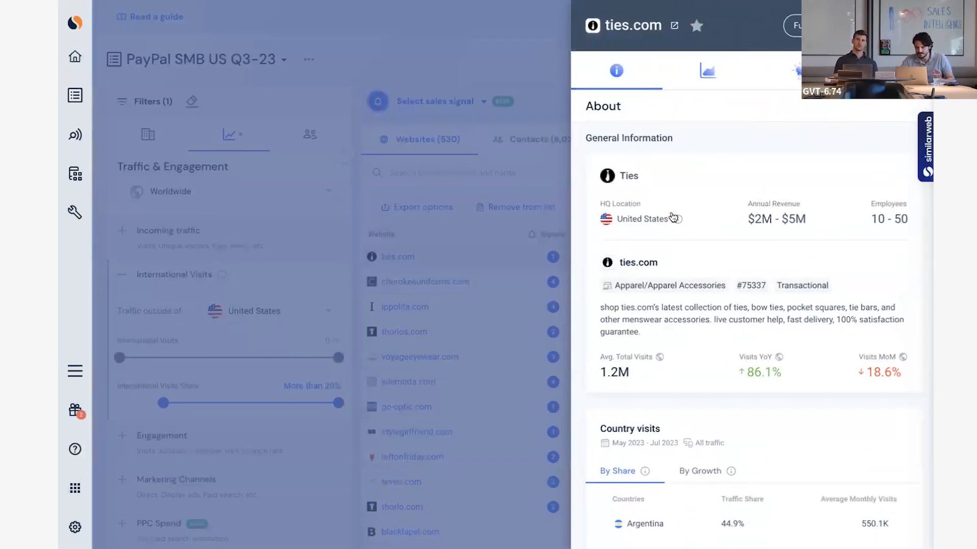
mouse_move(681, 222)
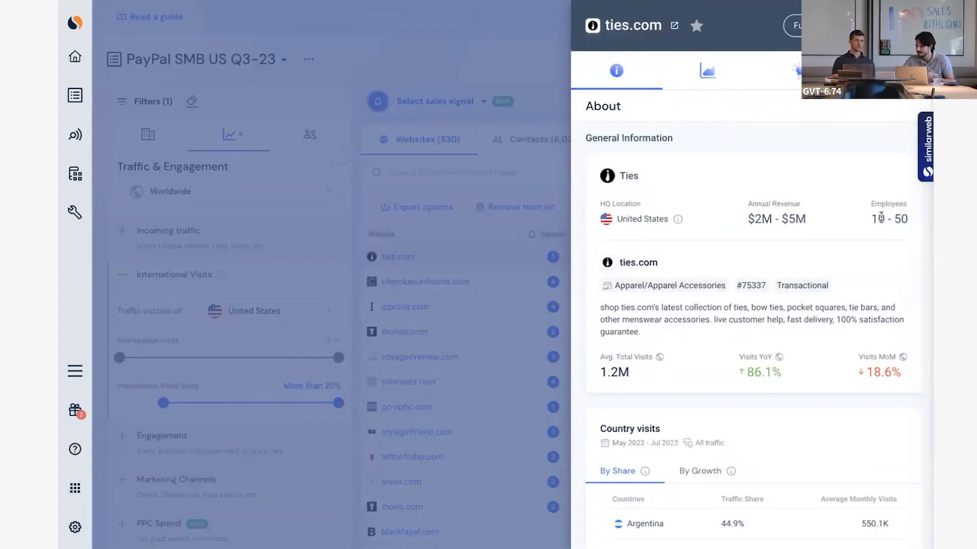
scroll(785, 257, down, 2)
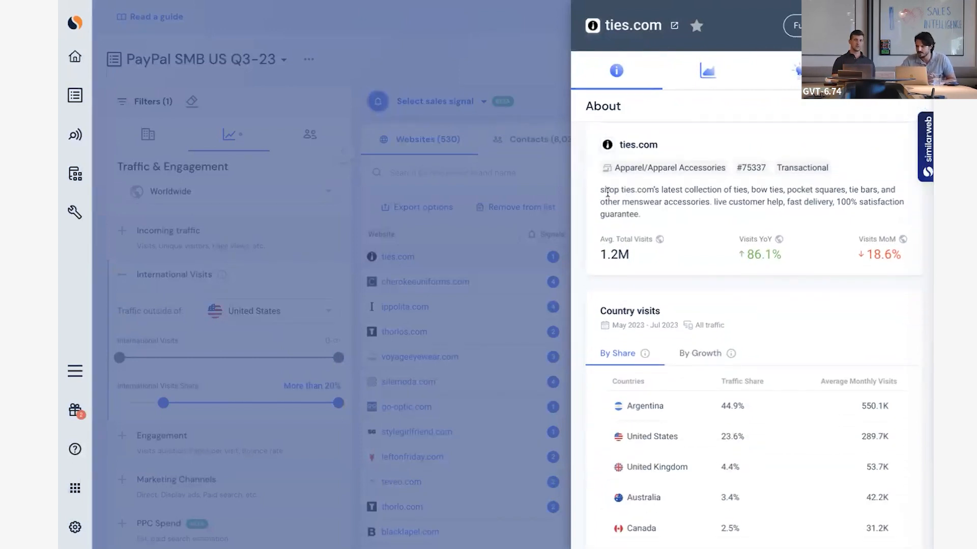
drag(600, 189, 653, 204)
click(653, 204)
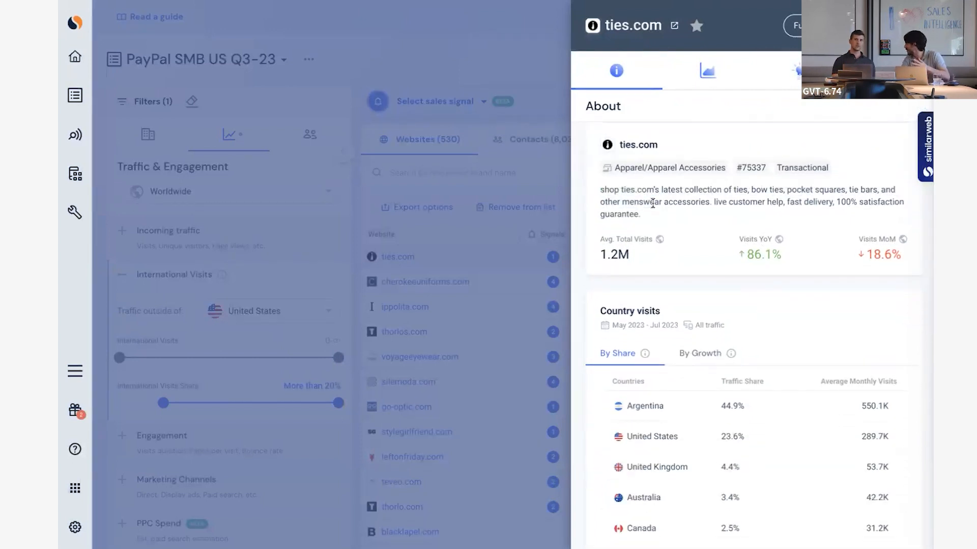
scroll(699, 207, up, 1)
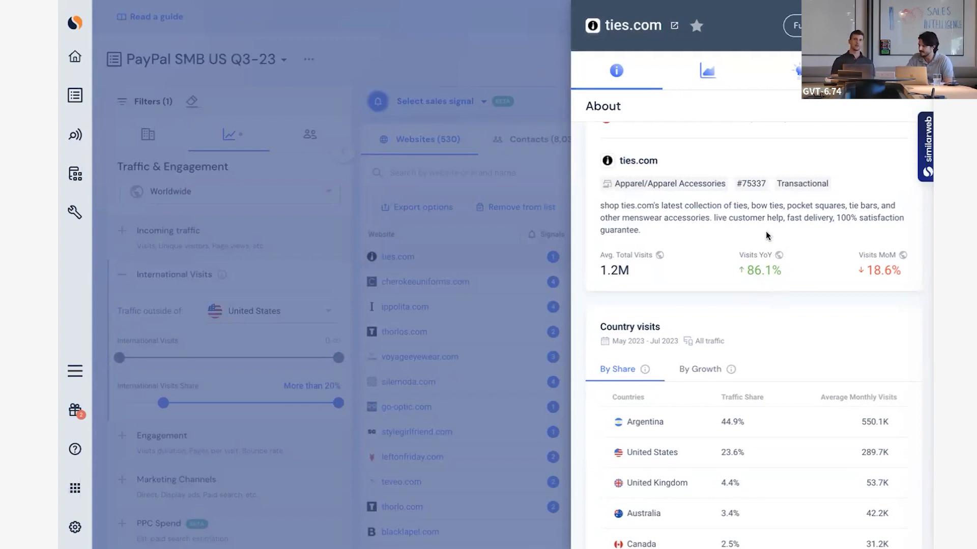
scroll(749, 300, down, 1)
scroll(750, 300, down, 2)
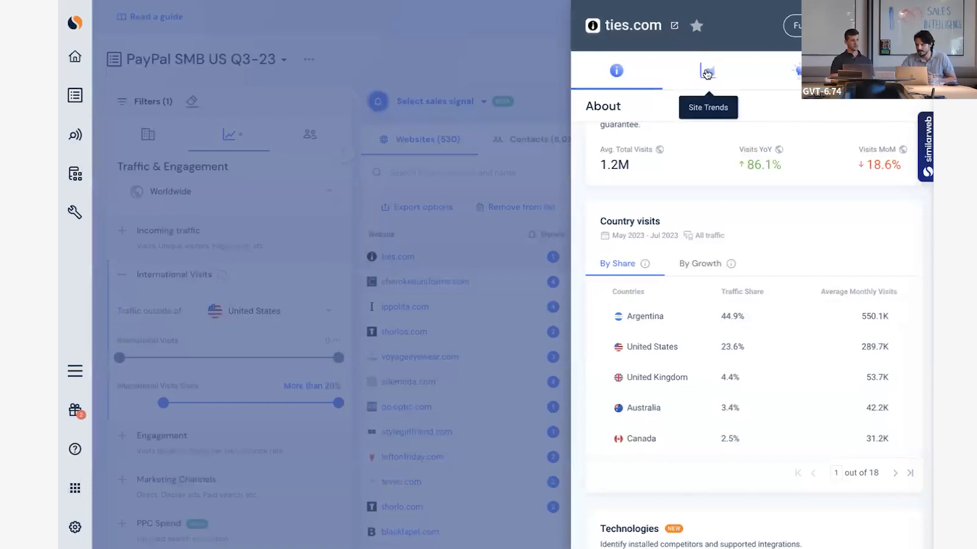
Examine the worldwide total monthly visits and unique visitors in the Site Trends of ties.com.
click(706, 71)
click(756, 312)
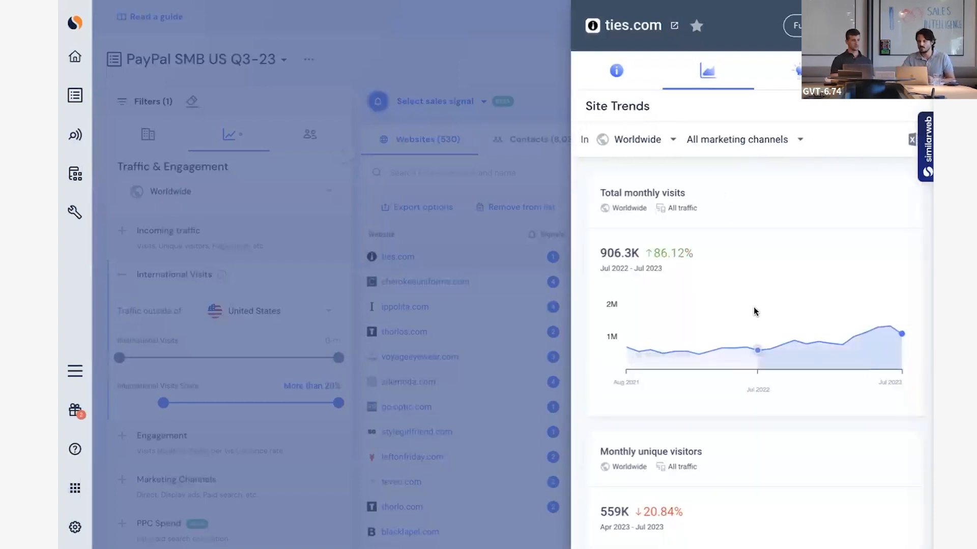
scroll(755, 311, down, 3)
scroll(756, 311, up, 3)
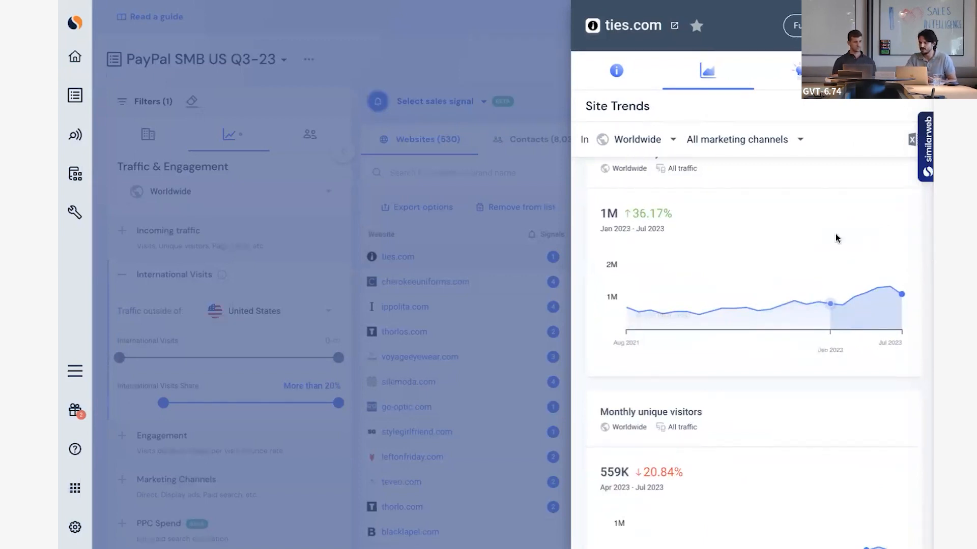
scroll(837, 238, up, 1)
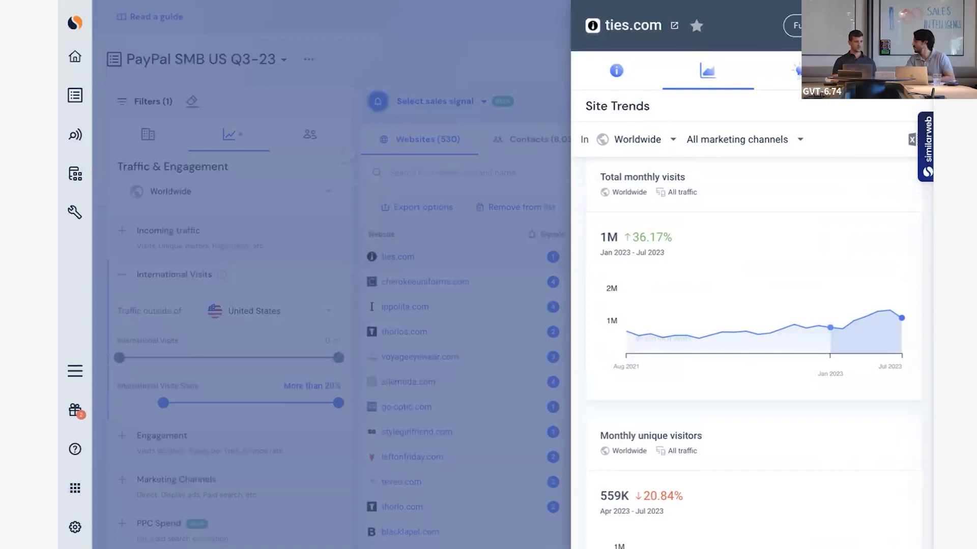
Browse the decision-maker contacts available for ties.com.
click(889, 70)
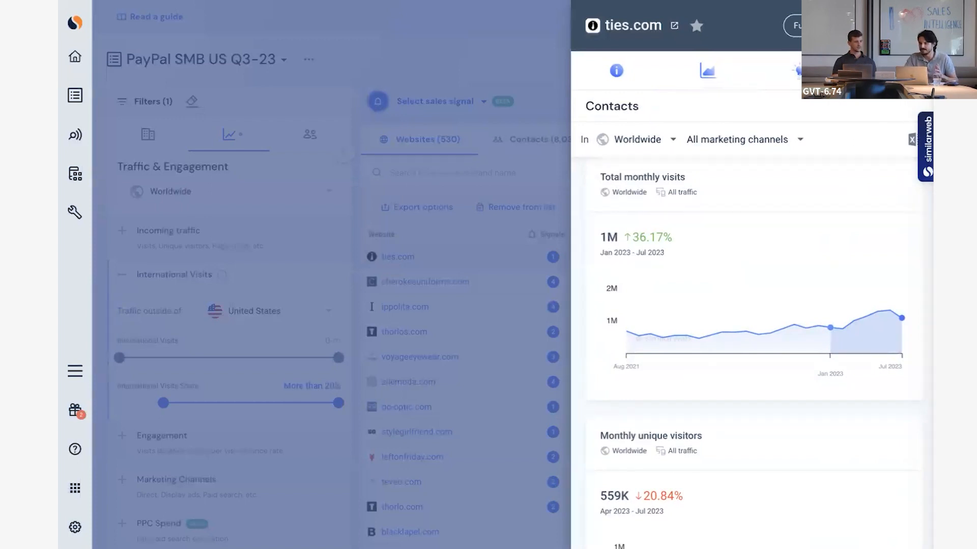
mouse_move(776, 312)
scroll(777, 312, down, 1)
scroll(777, 312, up, 1)
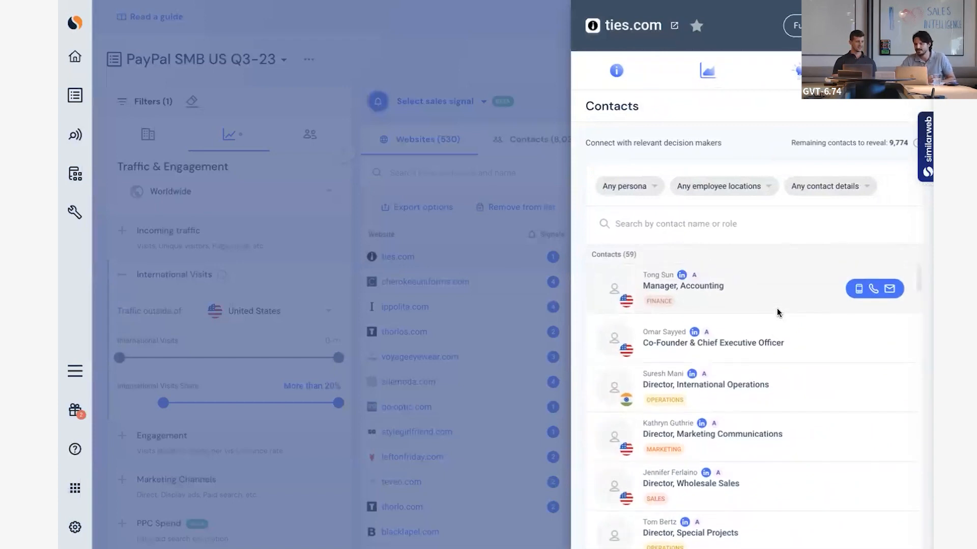
scroll(807, 350, down, 1)
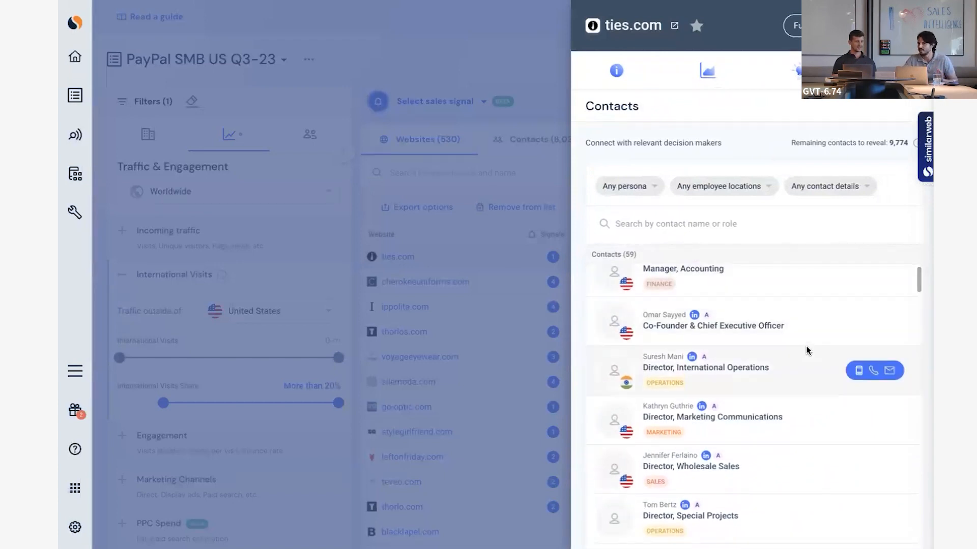
scroll(675, 308, up, 1)
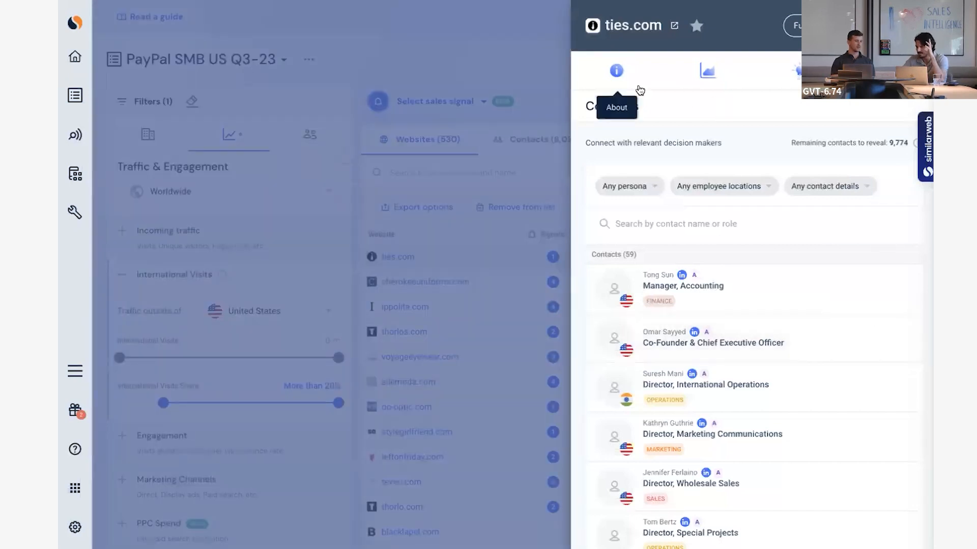
Revisit the Site Trends of ties.com, and return to its About information to check country visits by share.
click(703, 85)
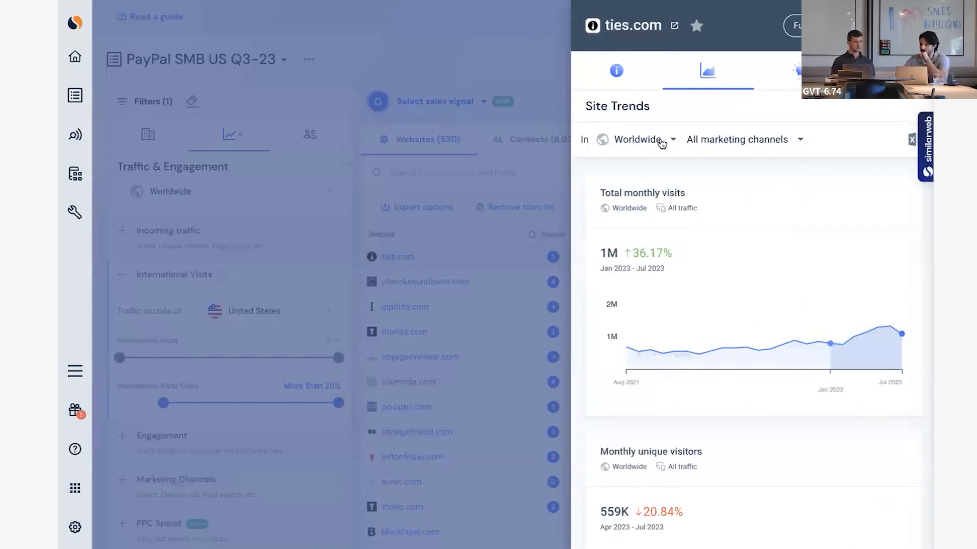
click(616, 71)
scroll(743, 431, down, 5)
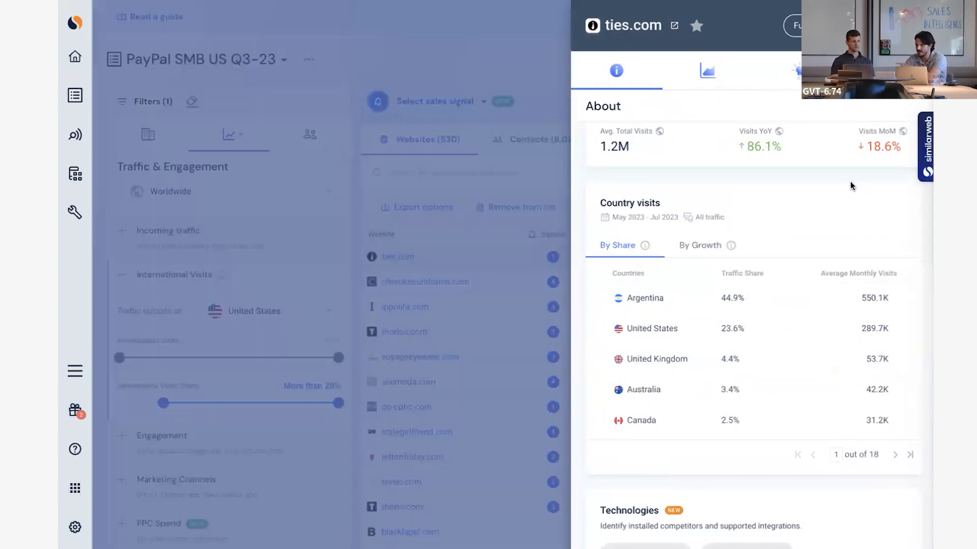
Review the ties.com company details, close its quick view, and open the Contacts filters for the prospect list.
scroll(850, 290, up, 4)
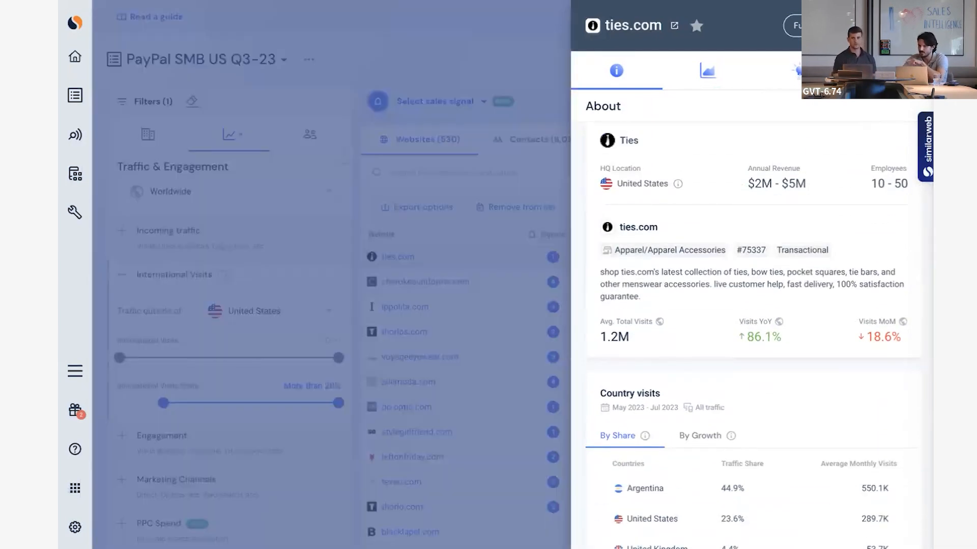
click(333, 137)
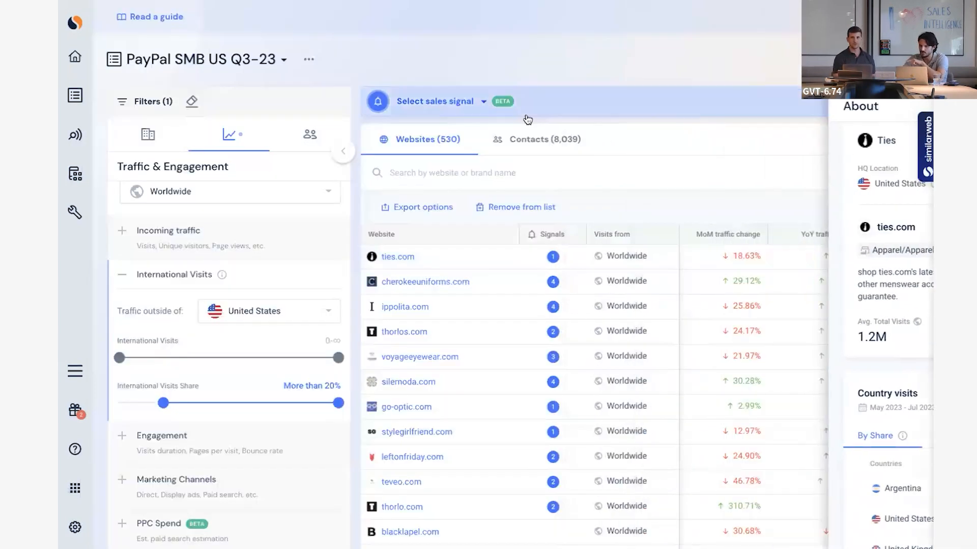
click(157, 132)
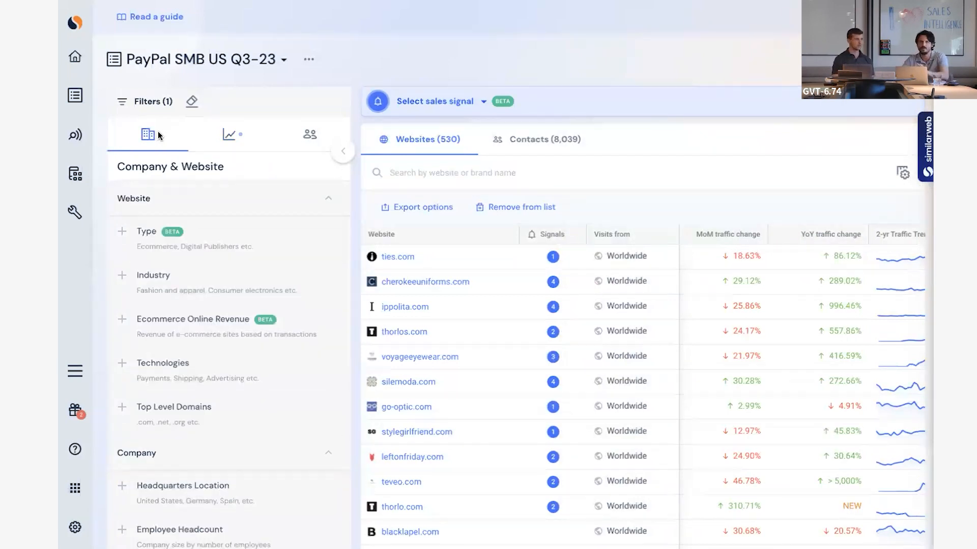
click(312, 136)
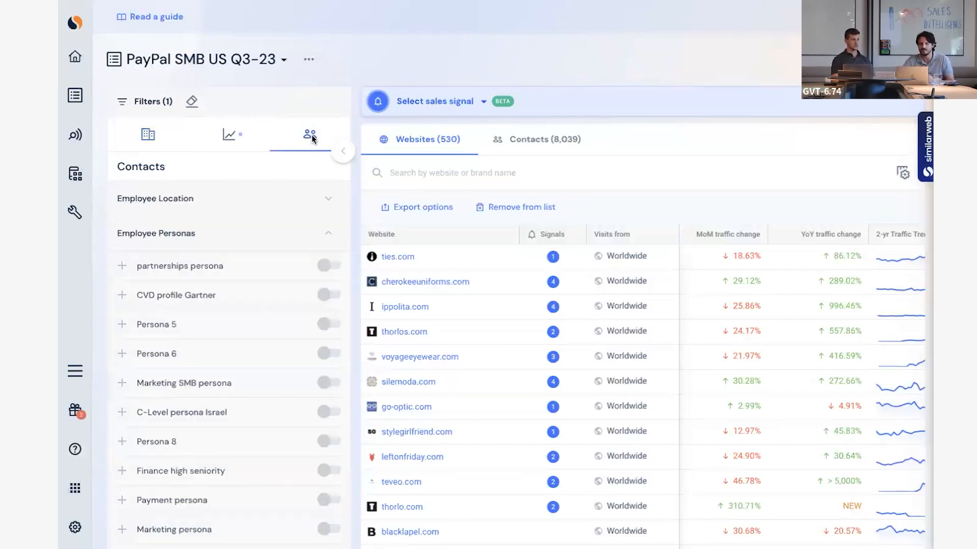
Filter the contacts by employee location to include only the United States.
click(291, 234)
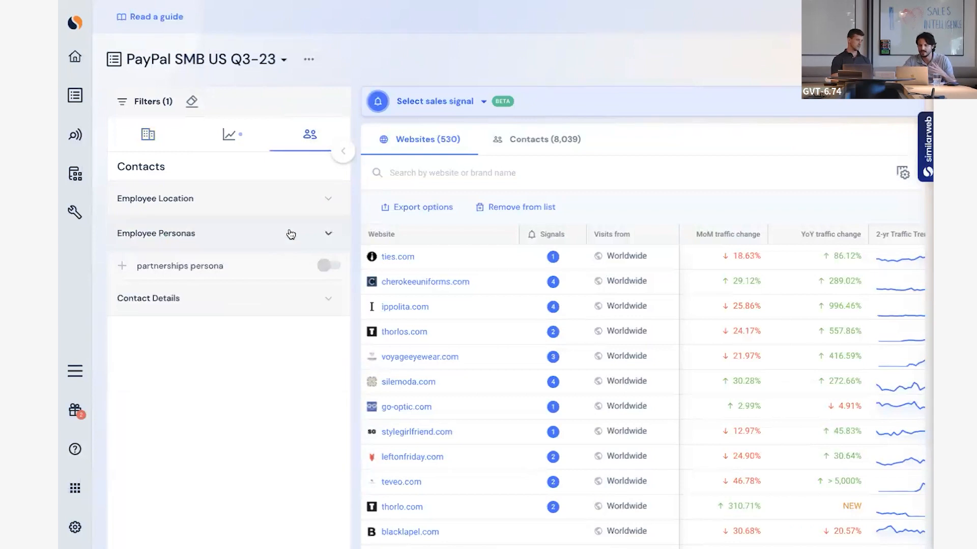
click(308, 206)
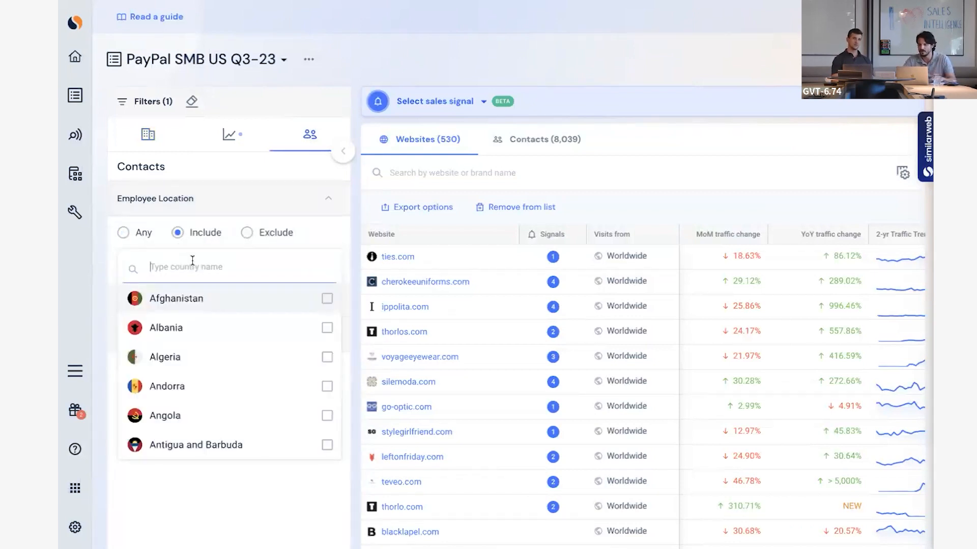
text(united)
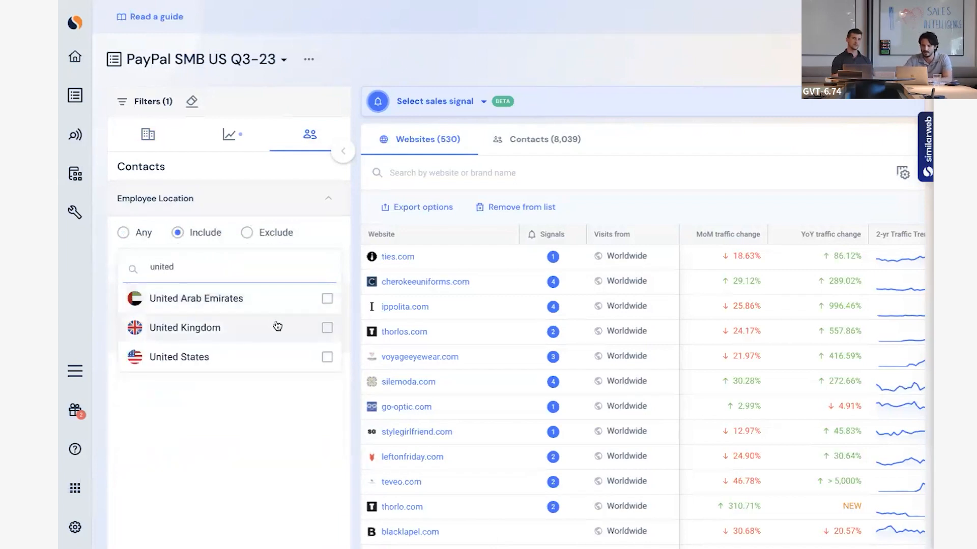
click(327, 359)
double_click(247, 291)
key(BackSpace)
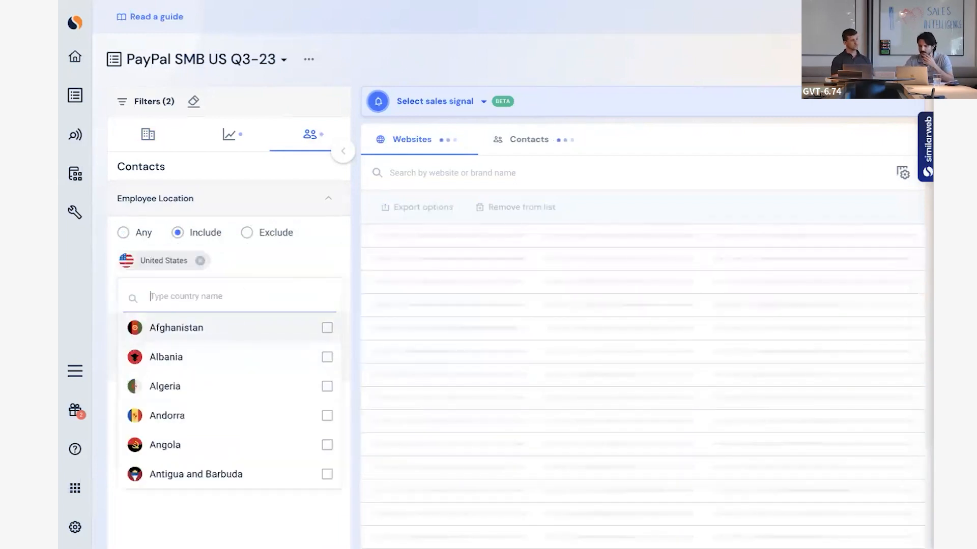
click(254, 208)
Add another persona under the Employee Personas filters.
click(279, 245)
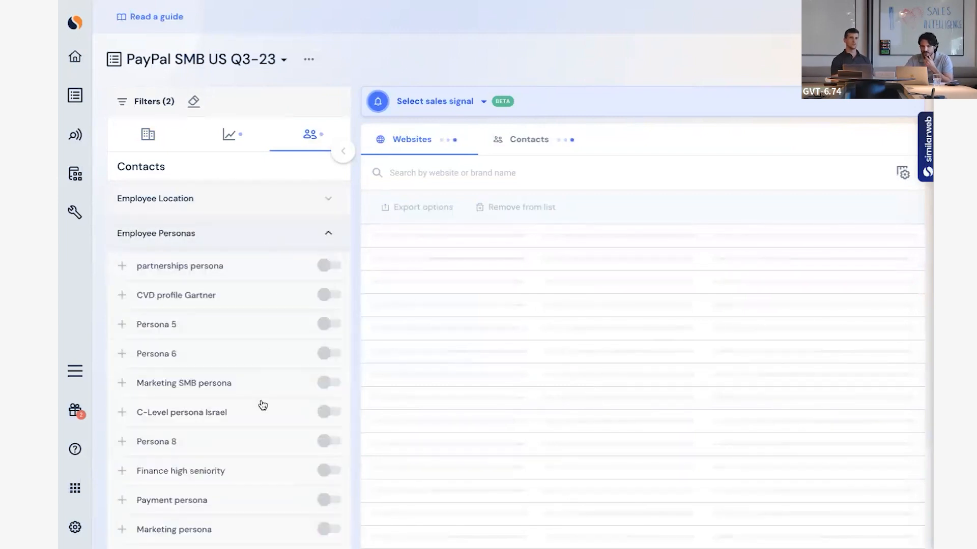
scroll(261, 405, down, 1)
scroll(262, 404, down, 3)
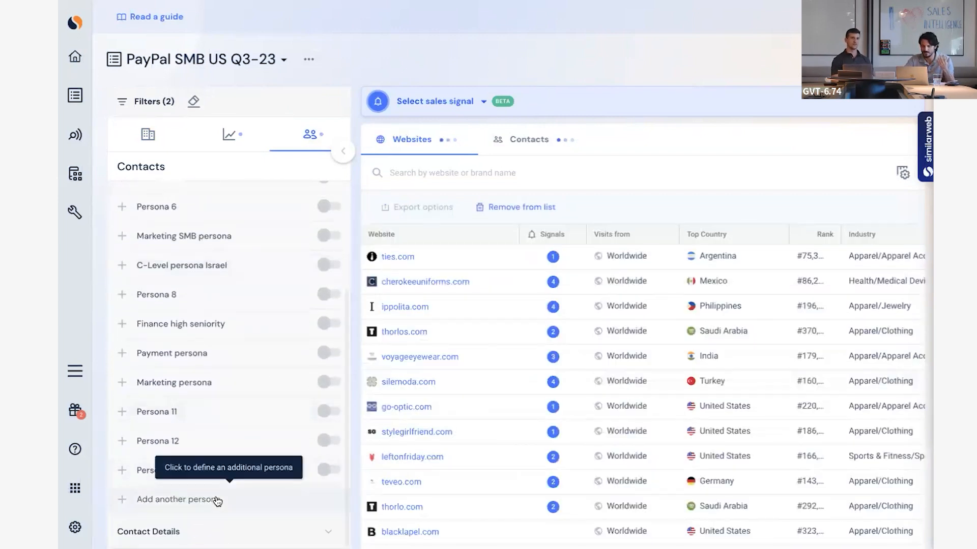
click(214, 499)
scroll(213, 498, down, 4)
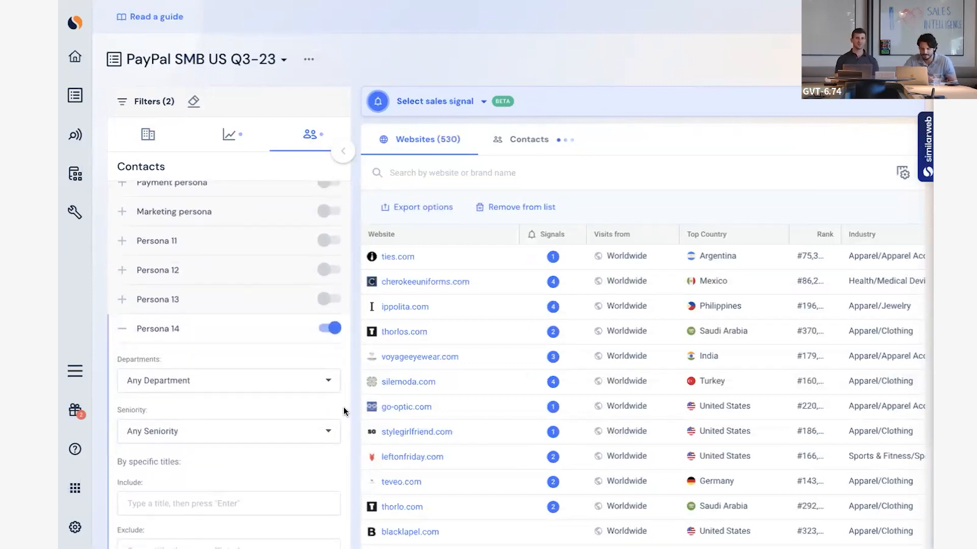
scroll(343, 407, down, 2)
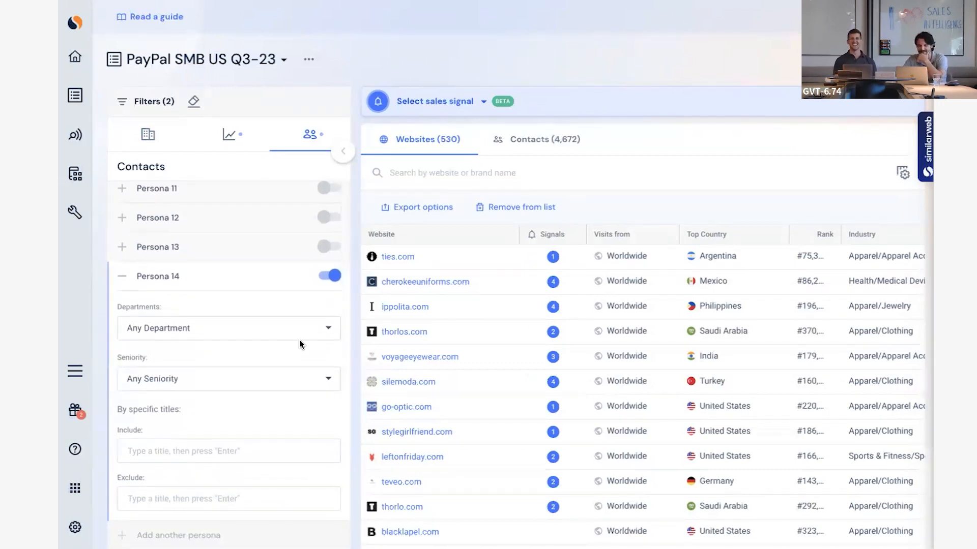
Set the new persona's departments to Engineering & Technical, Information Technology and Operations.
click(319, 328)
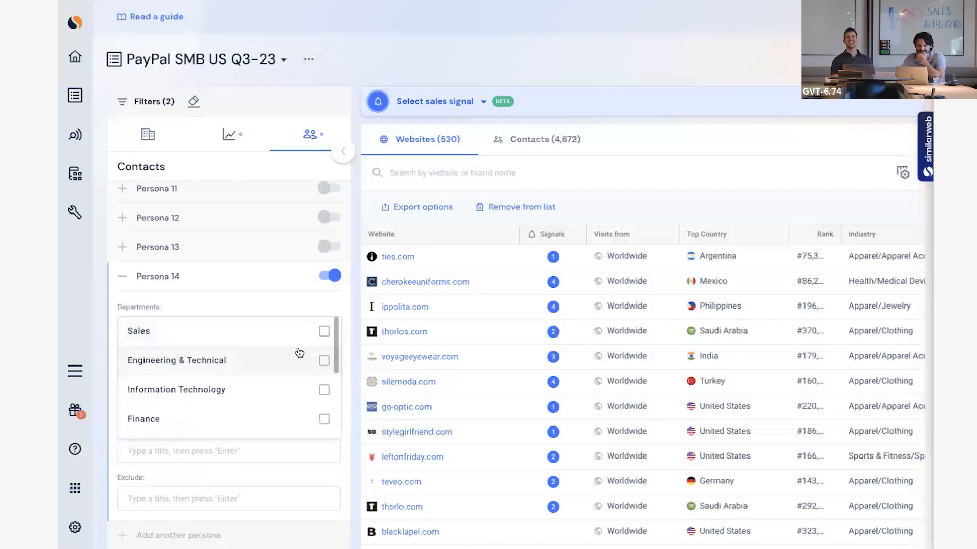
scroll(299, 352, down, 2)
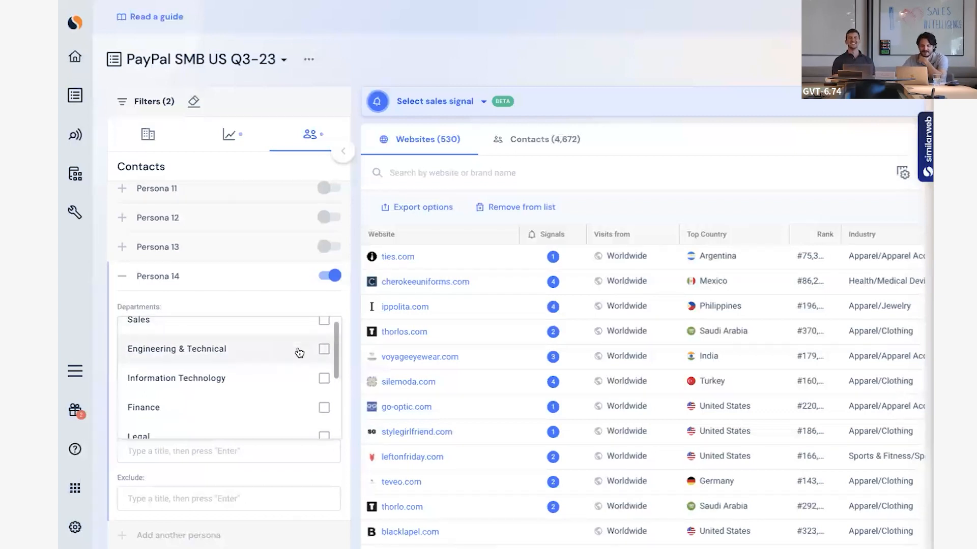
scroll(326, 366, up, 1)
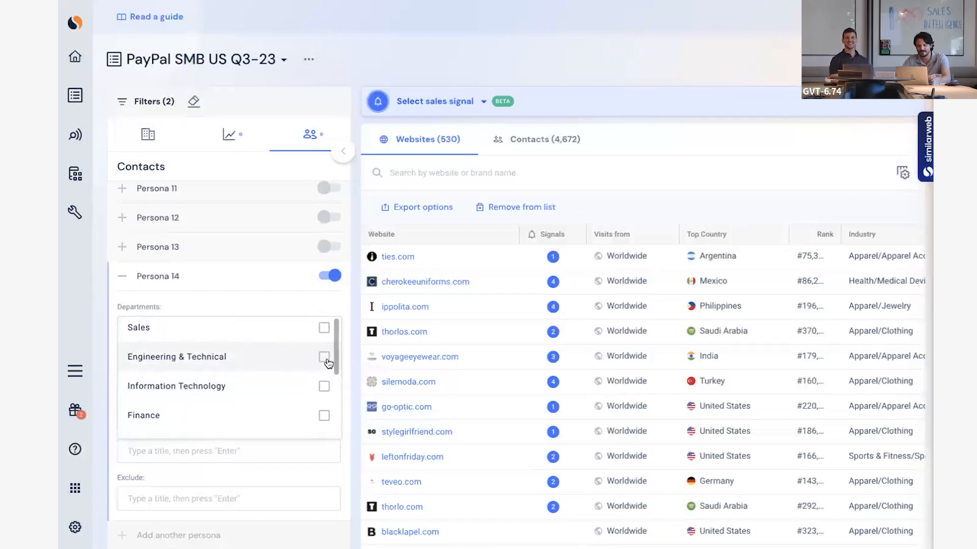
click(324, 353)
click(329, 334)
click(325, 390)
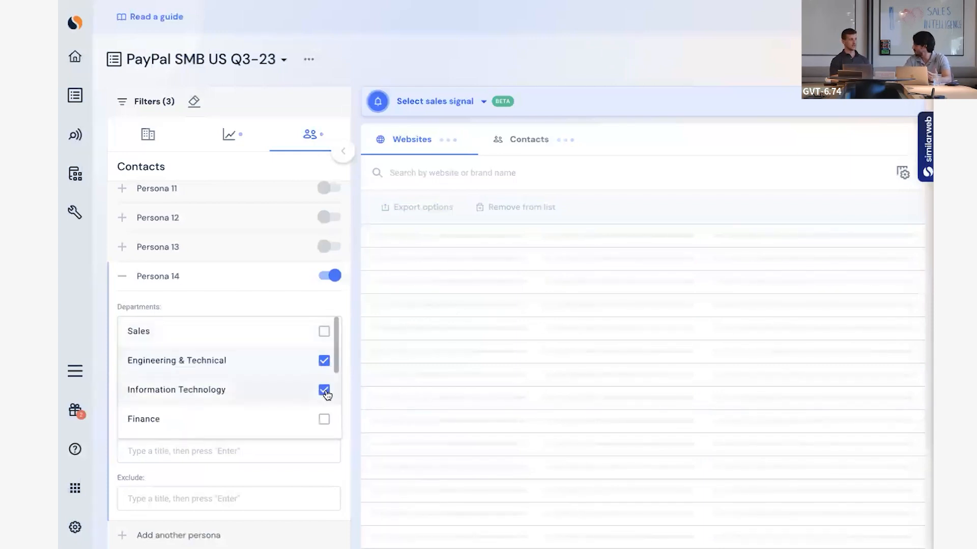
scroll(276, 397, down, 5)
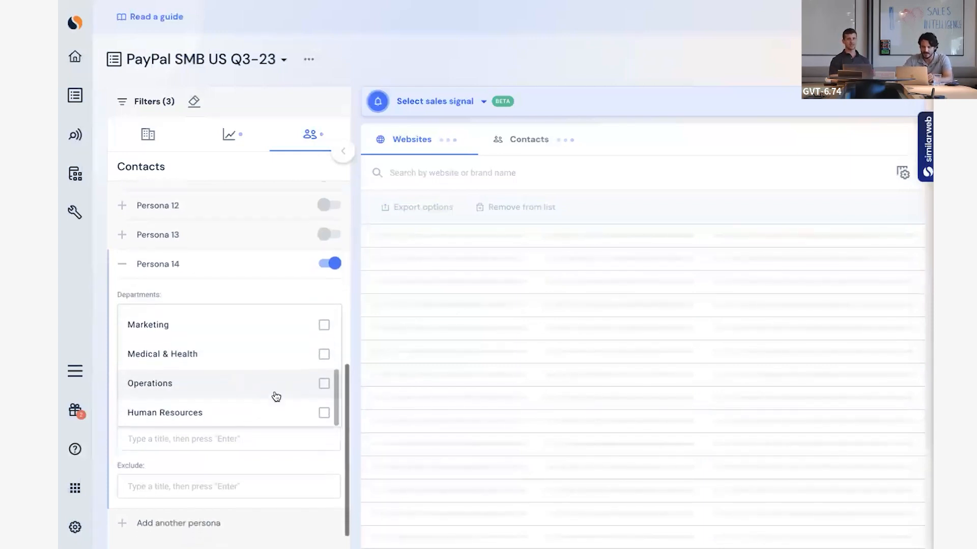
click(325, 383)
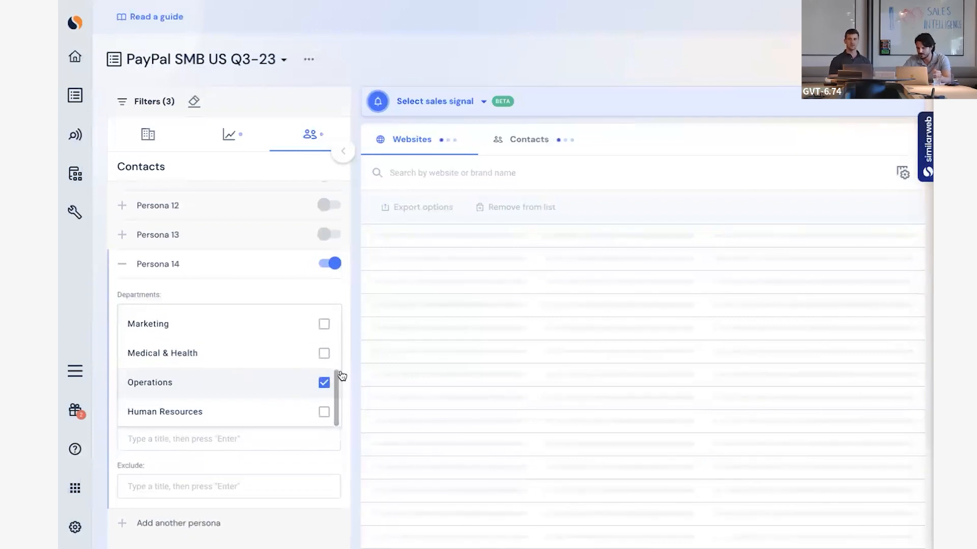
Set the new persona's seniority to Board Members, C-Level, VP-Level and Director.
click(330, 367)
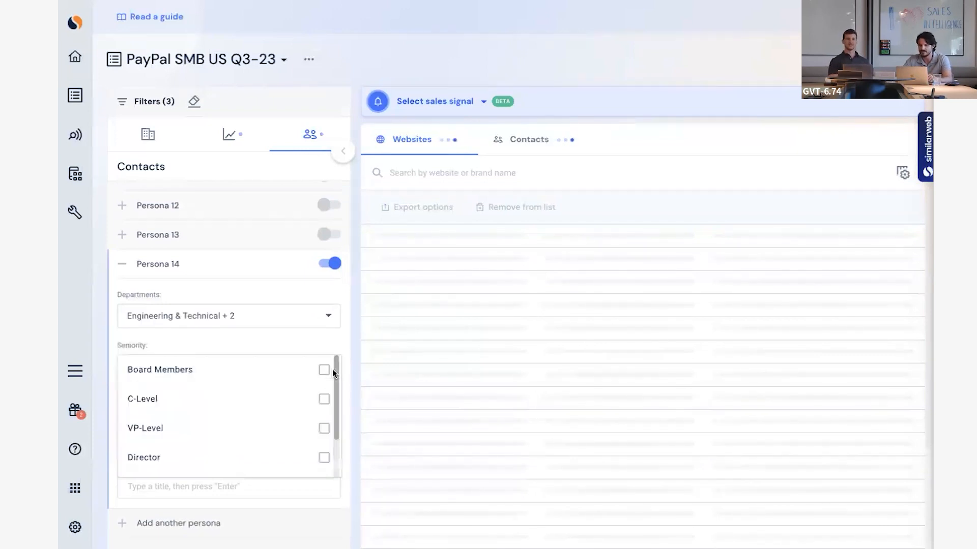
click(326, 379)
click(324, 400)
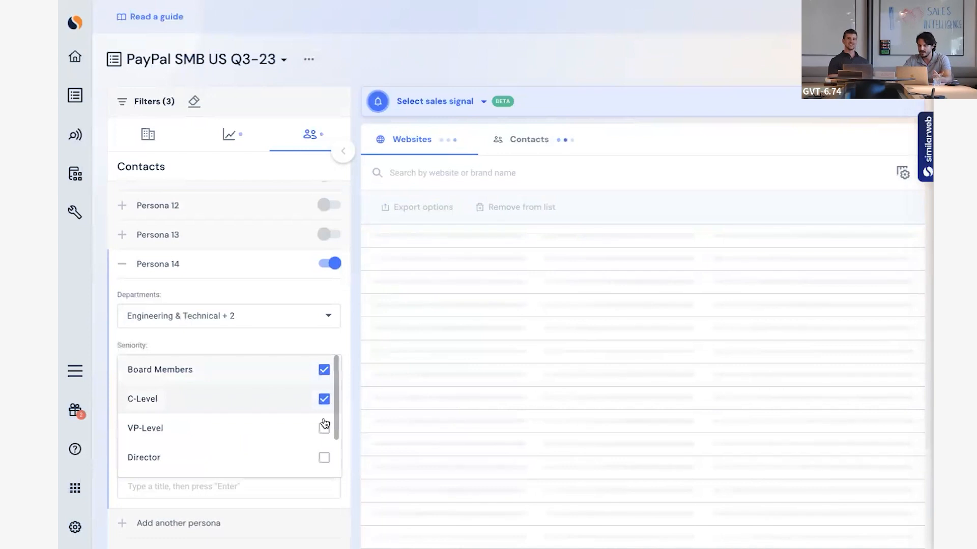
click(324, 428)
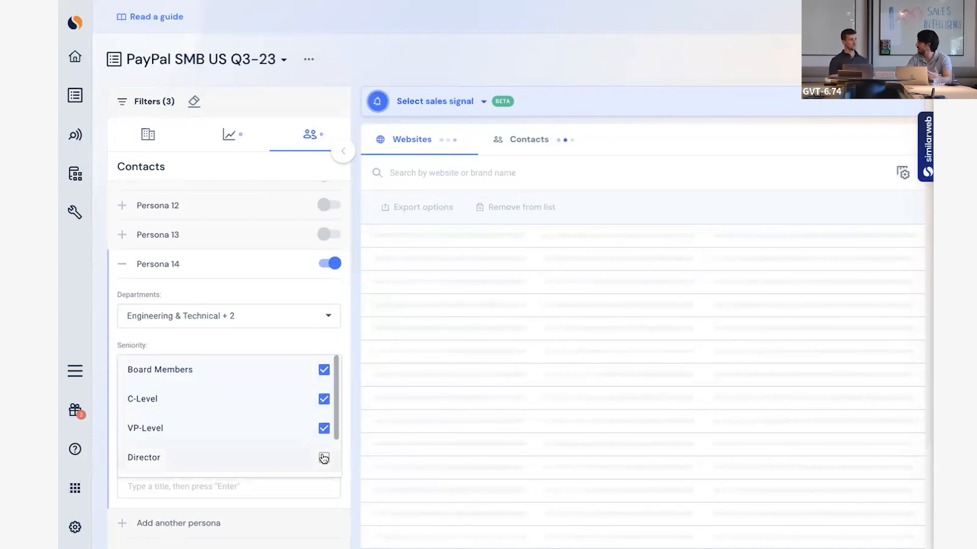
click(323, 457)
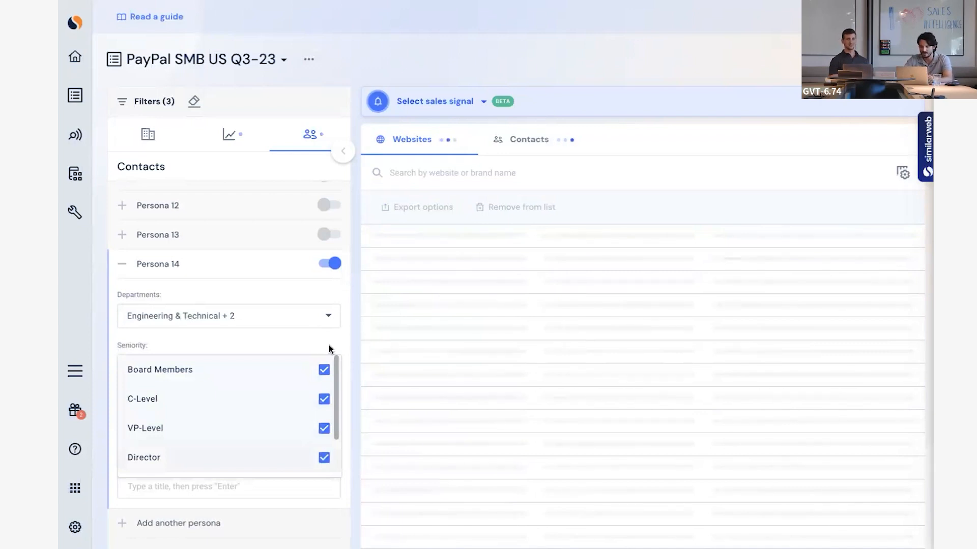
Rename Persona 14 as "payment persona".
click(202, 263)
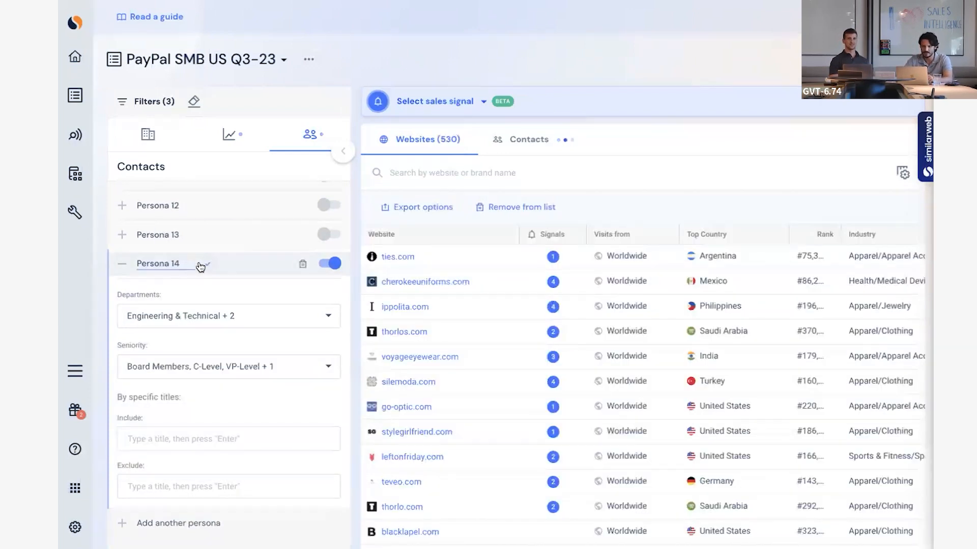
key(super+a)
text(payment)
key(BackSpace)
key(BackSpace)
key(BackSpace)
key(BackSpace)
key(BackSpace)
key(BackSpace)
key(BackSpace)
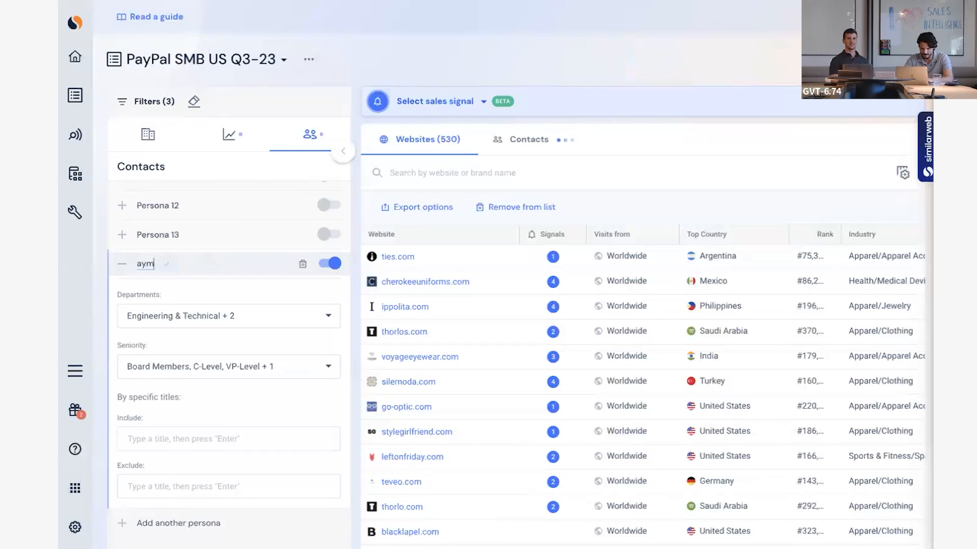
text(payment)
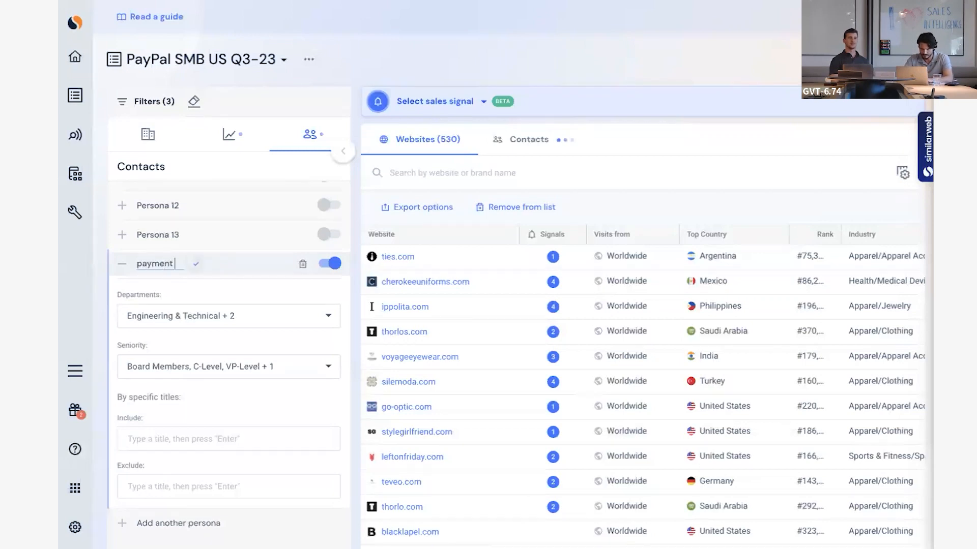
text( persona)
key(Return)
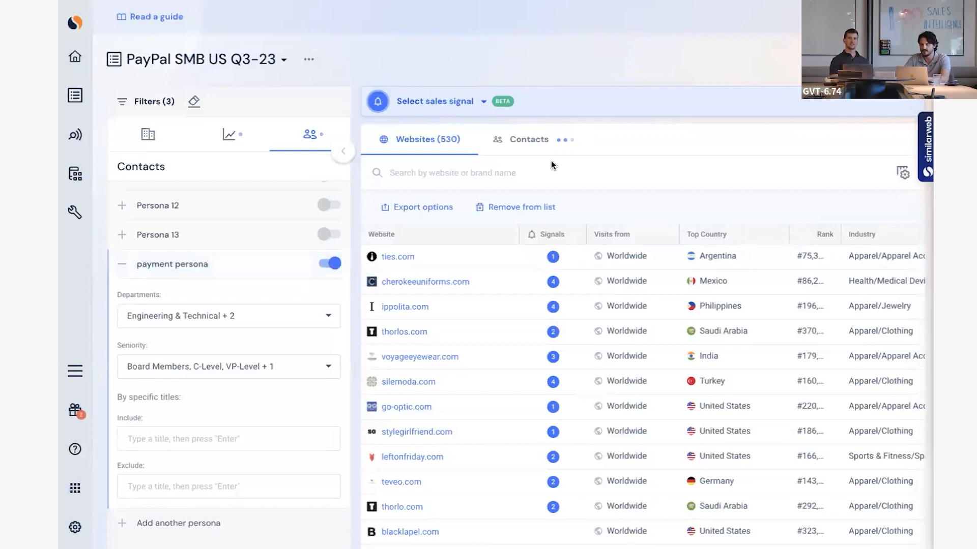
Browse the contacts matching the payment persona, and check the options for revealing them before dismissing the reveal.
click(540, 144)
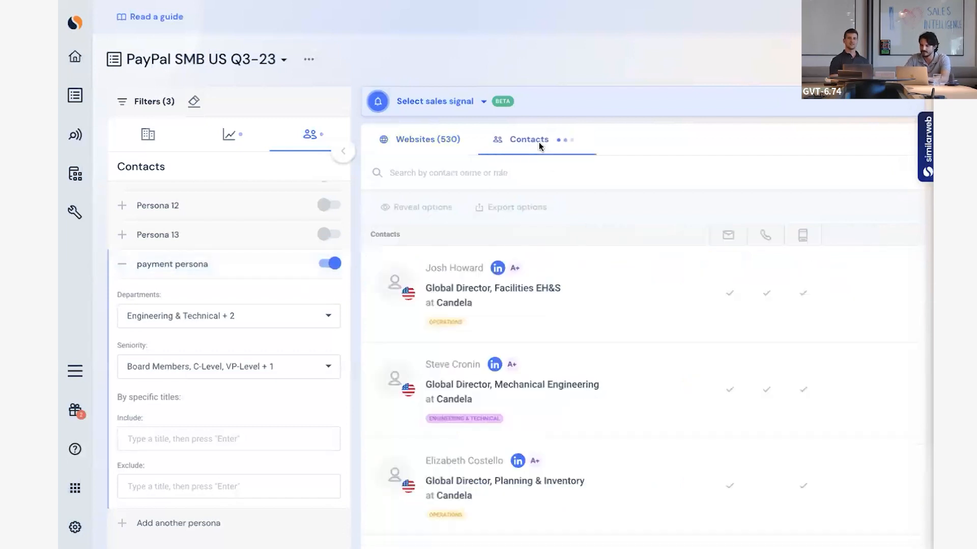
scroll(642, 291, down, 2)
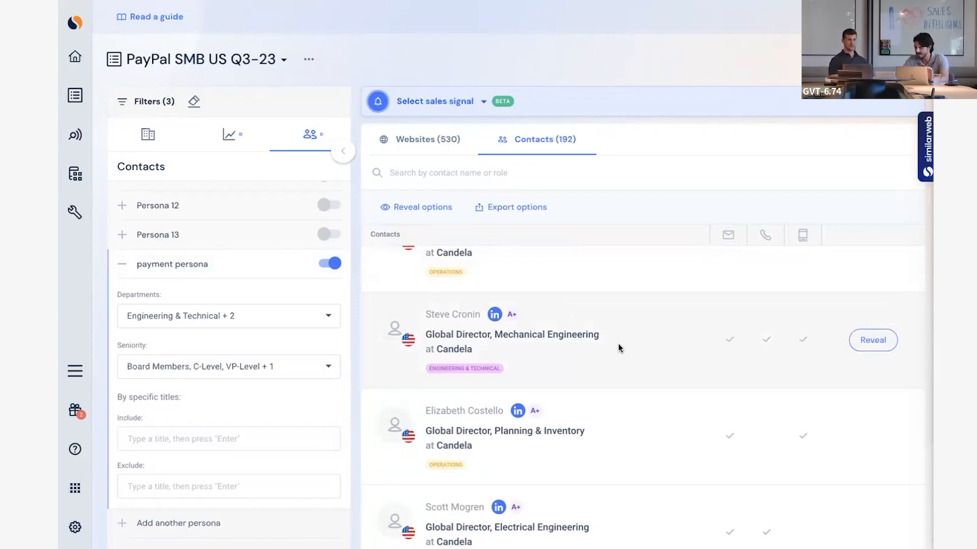
scroll(634, 355, down, 1)
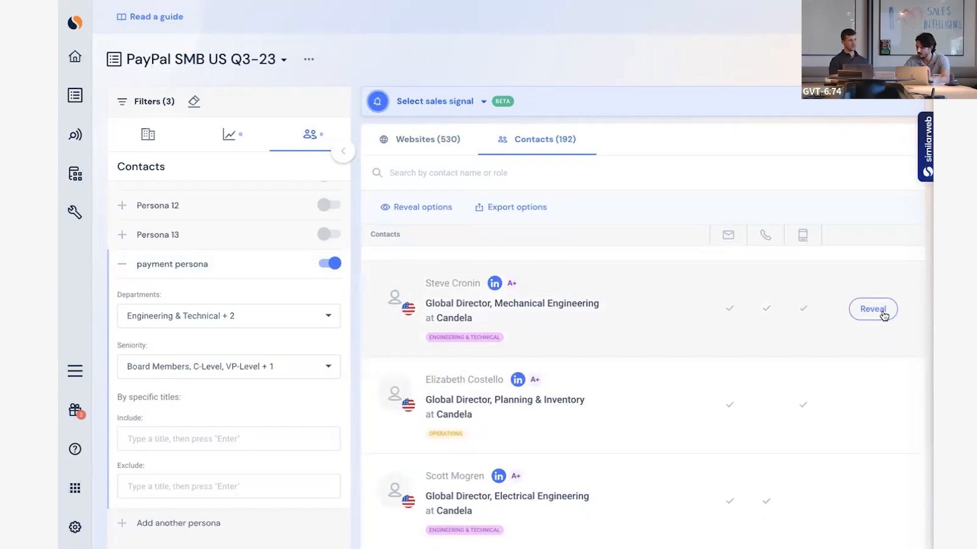
click(436, 210)
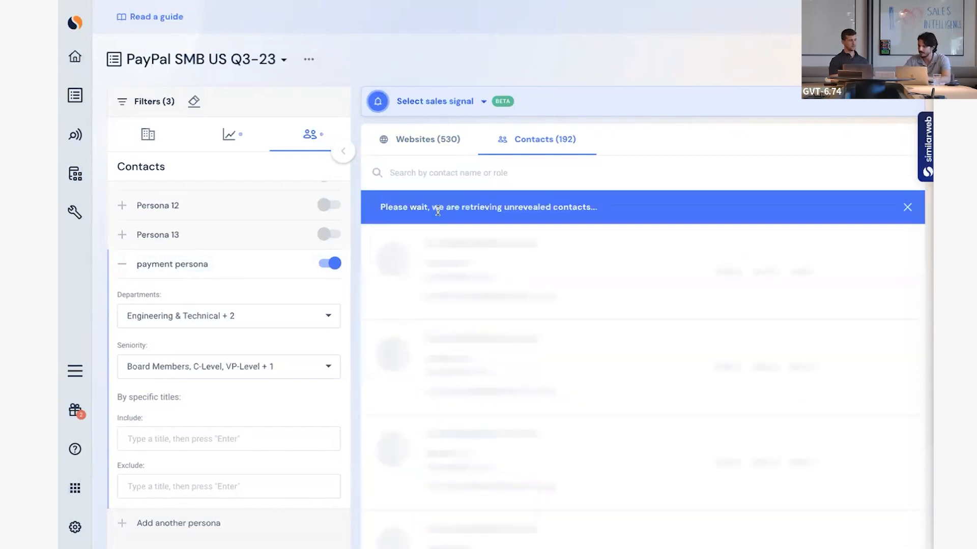
click(901, 212)
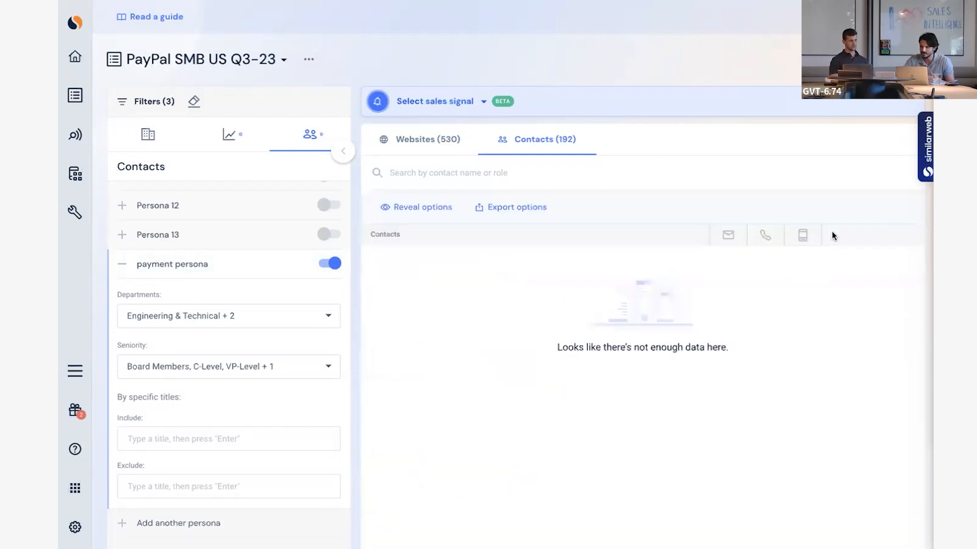
Check the export options for the filtered contacts without exporting, and return to the list of websites.
click(511, 208)
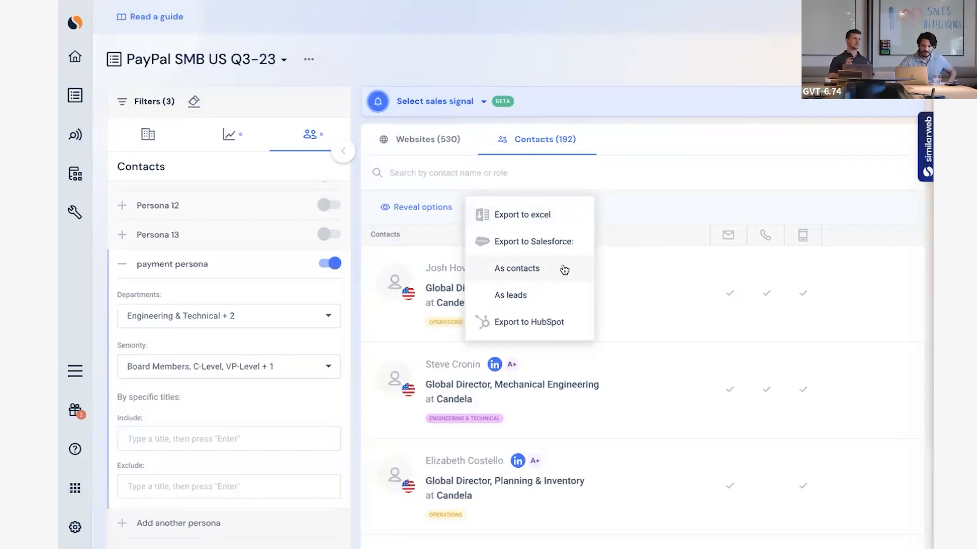
click(701, 202)
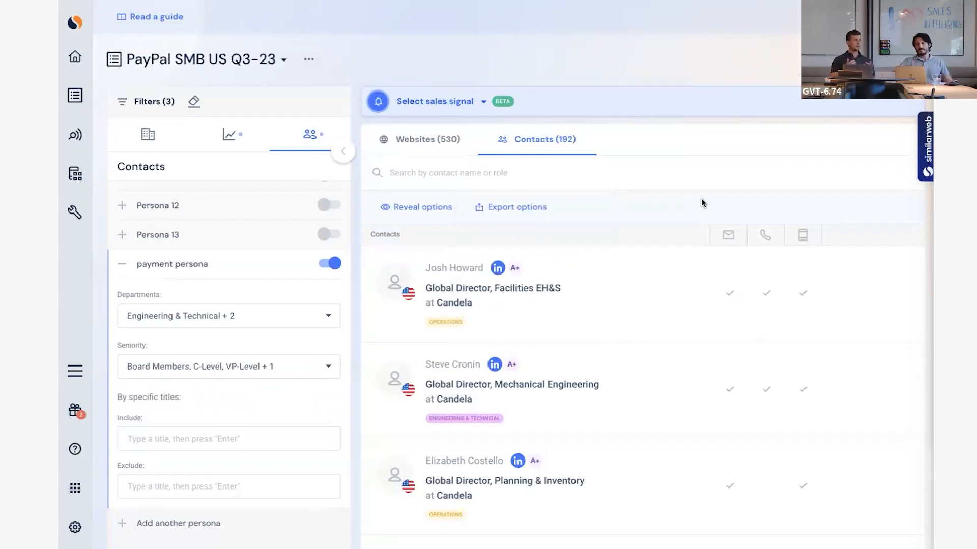
click(442, 145)
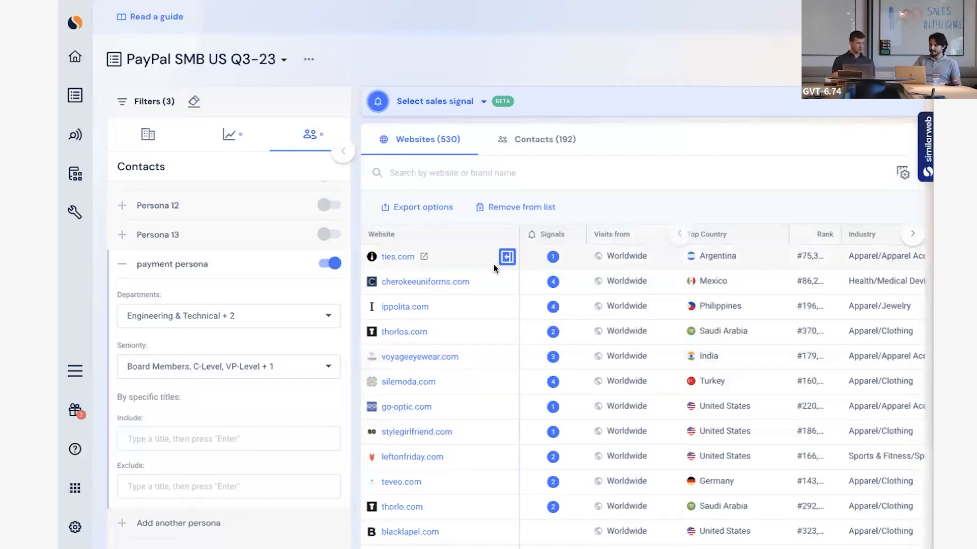
key(ctrl+Right)
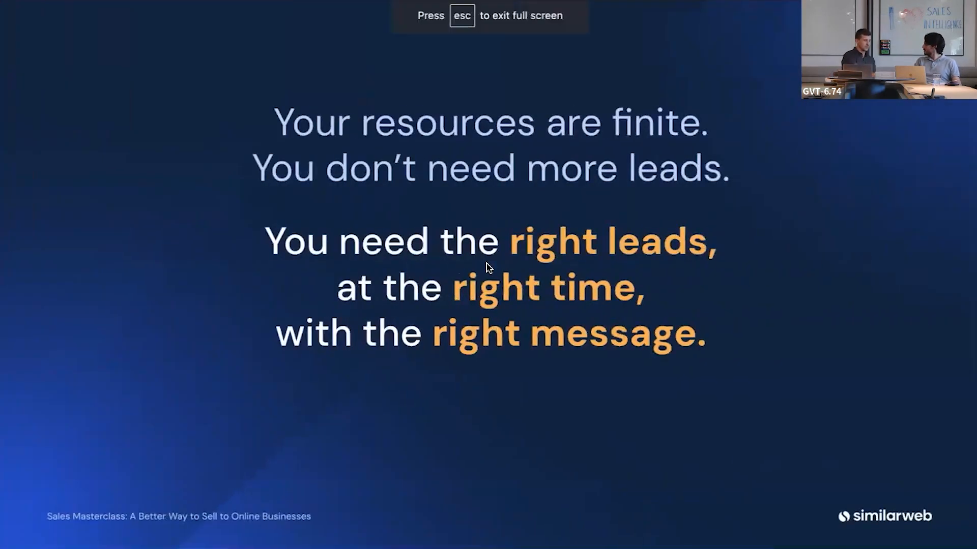
key(Right)
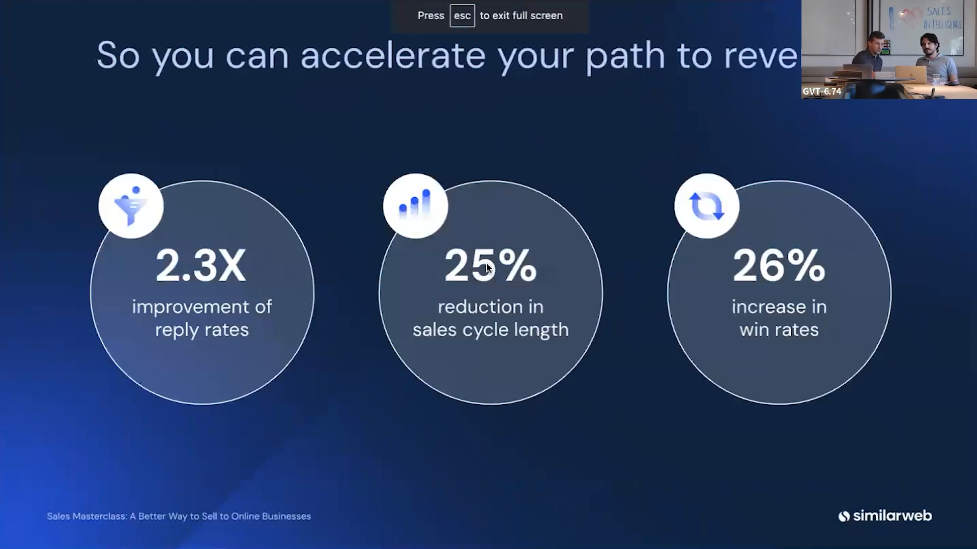
key(Right)
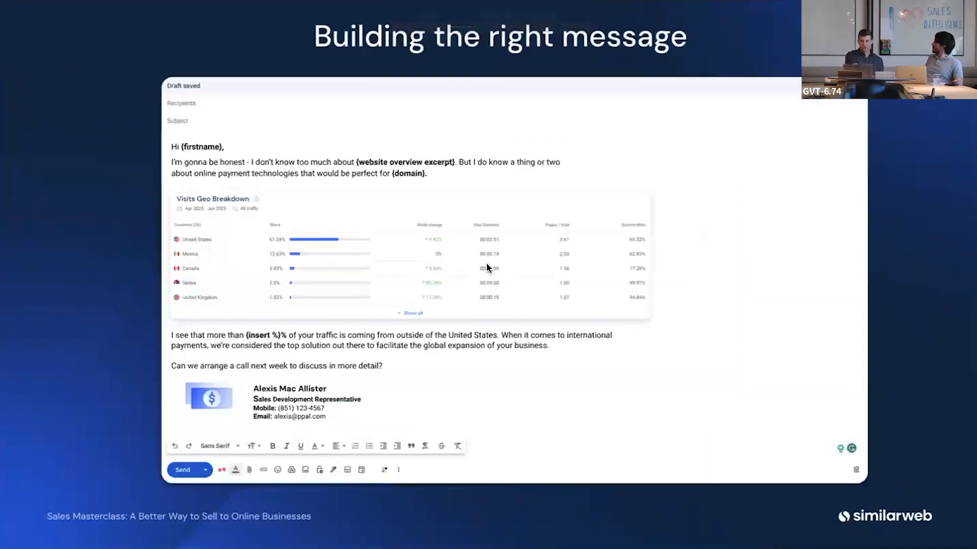
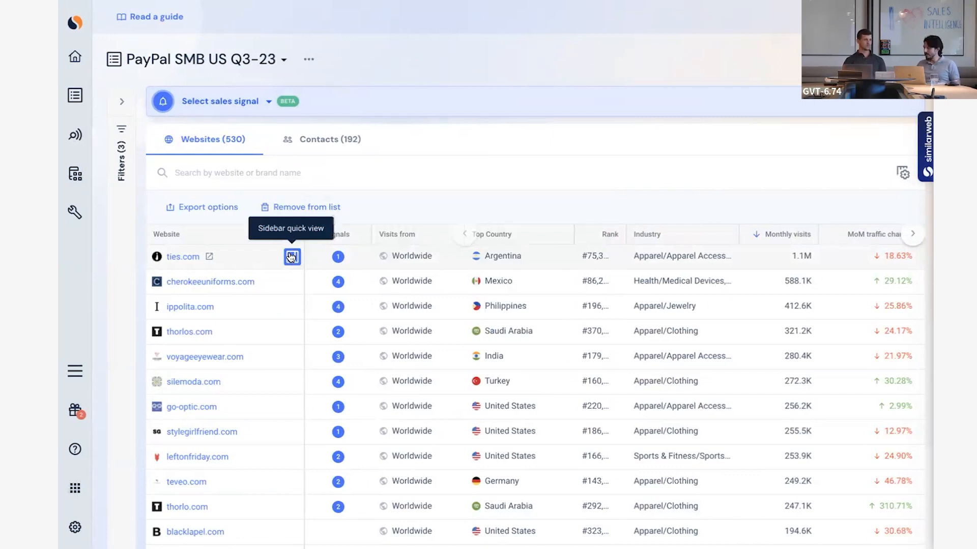
Open the account review for ties.com and examine its company profile, total visits, estimated potential transactions and monthly visits over time.
click(184, 261)
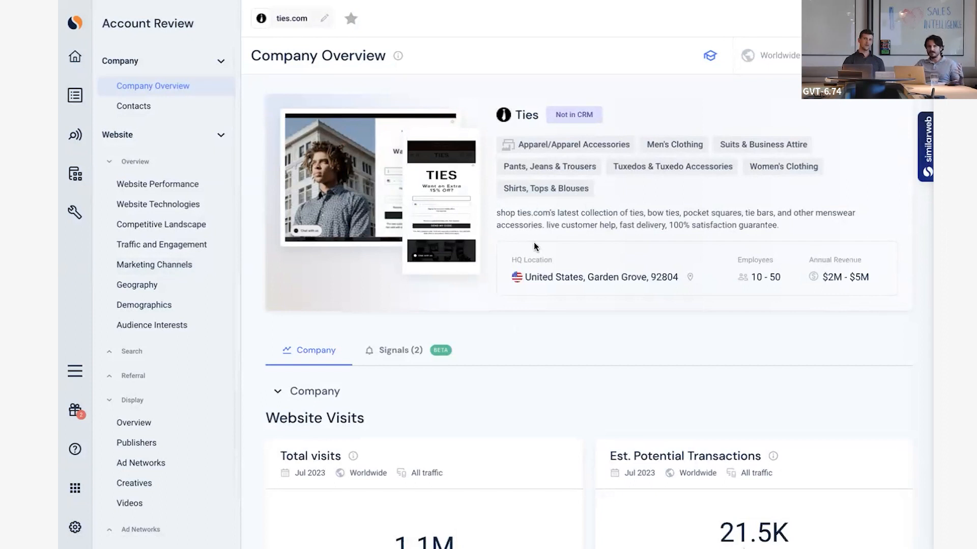
mouse_move(589, 123)
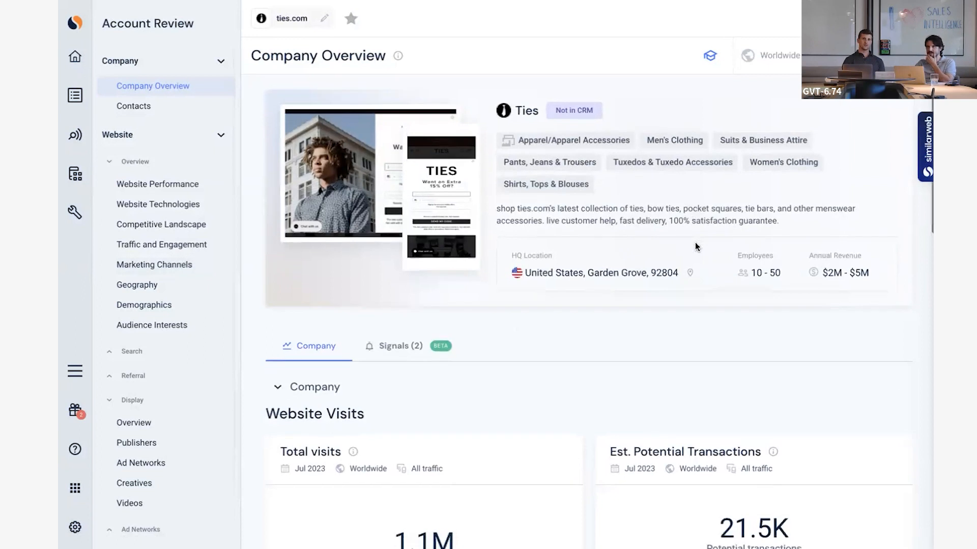
scroll(695, 242, down, 1)
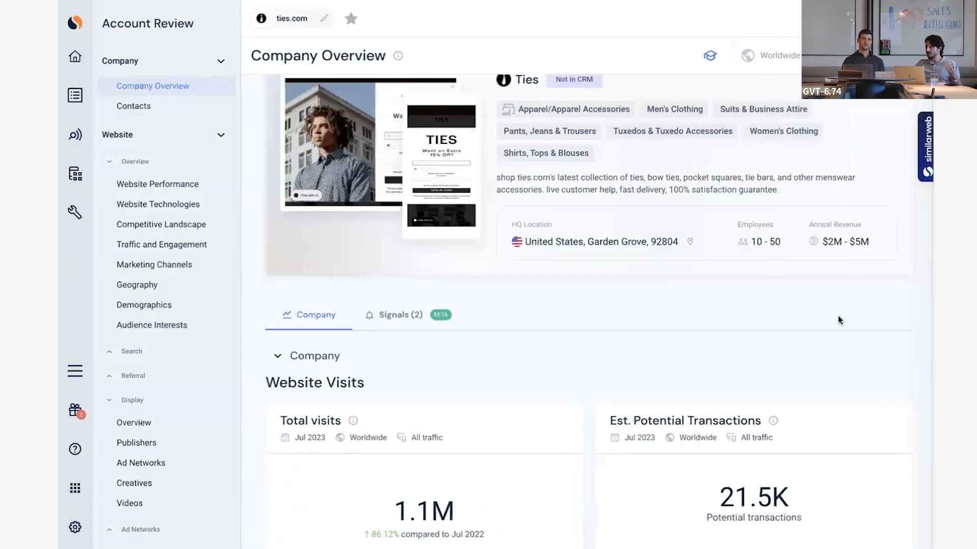
scroll(838, 320, down, 3)
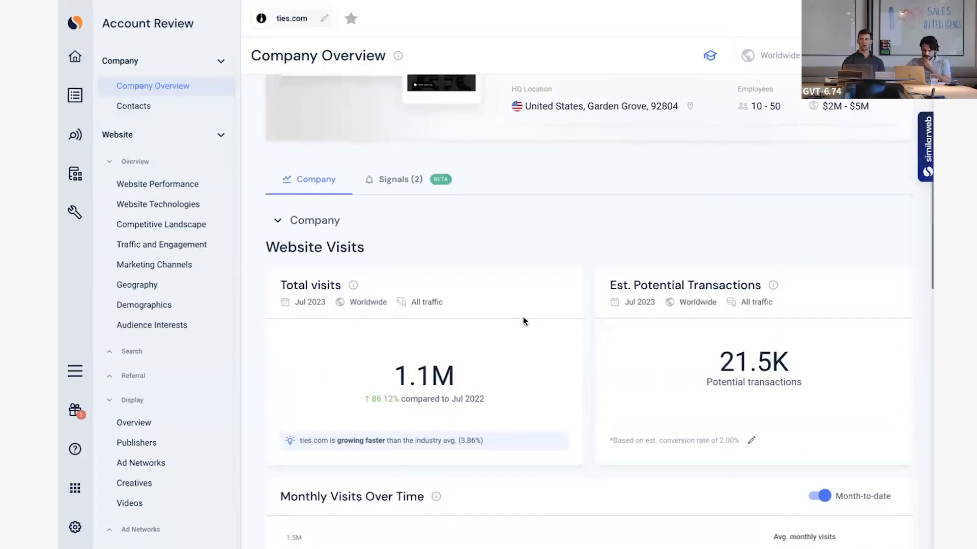
scroll(523, 318, down, 3)
scroll(523, 322, down, 1)
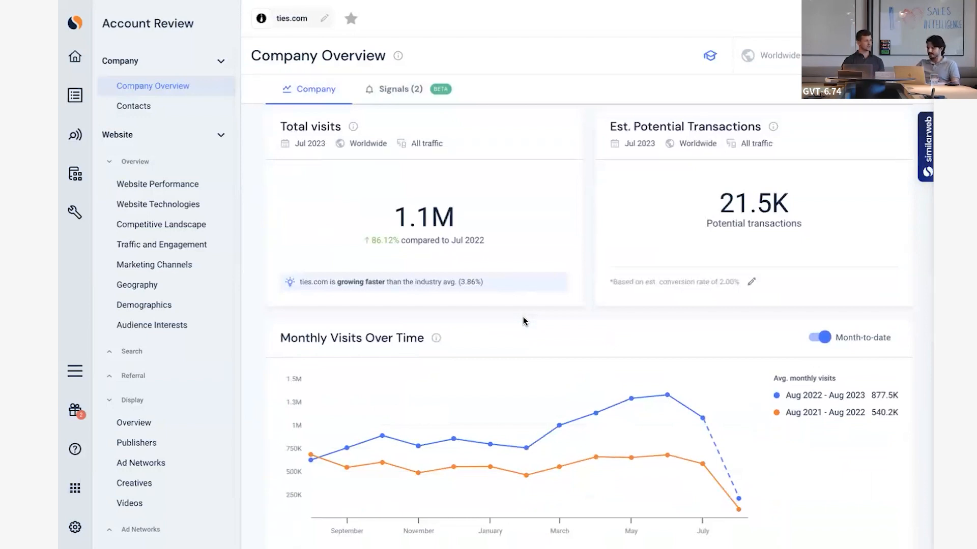
scroll(539, 334, down, 3)
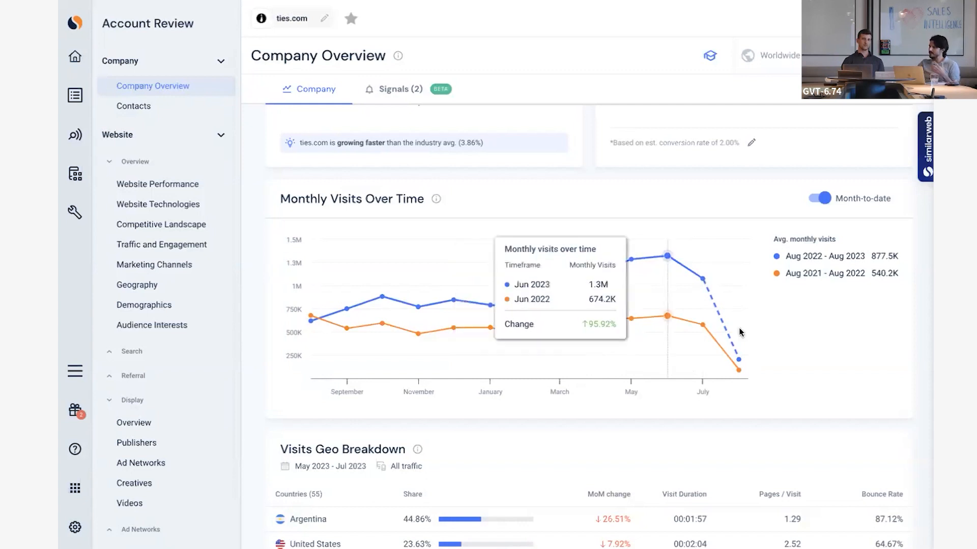
Show all countries in the Visits Geo Breakdown for ties.com and review their traffic shares.
scroll(839, 439, down, 4)
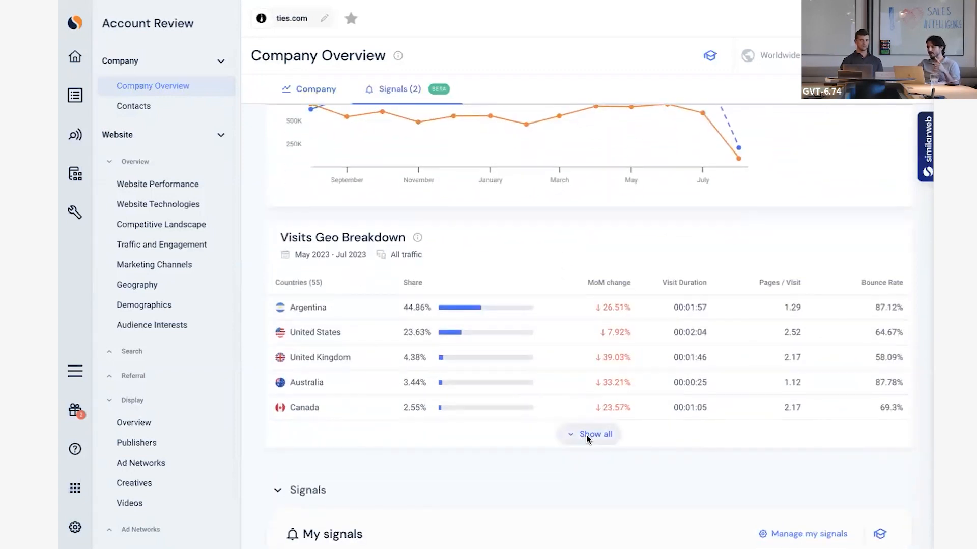
click(586, 437)
scroll(606, 396, down, 1)
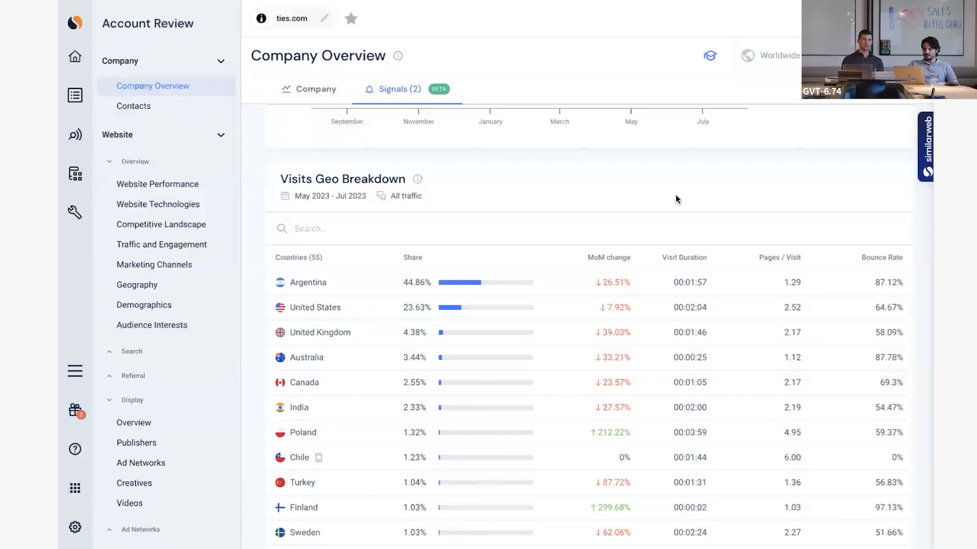
scroll(595, 245, down, 1)
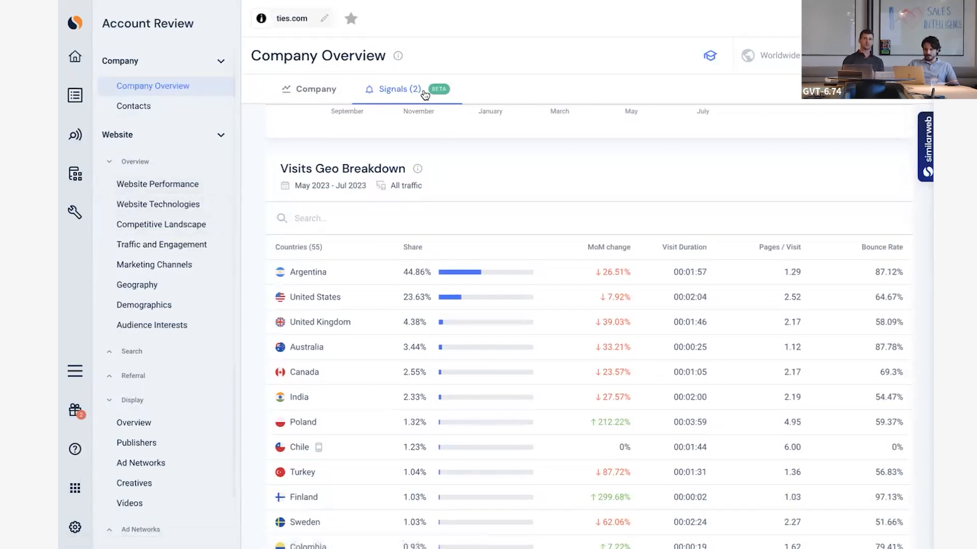
Review the traffic and technology signals listed for ties.com, including the installed technology entry.
scroll(425, 95, down, 1)
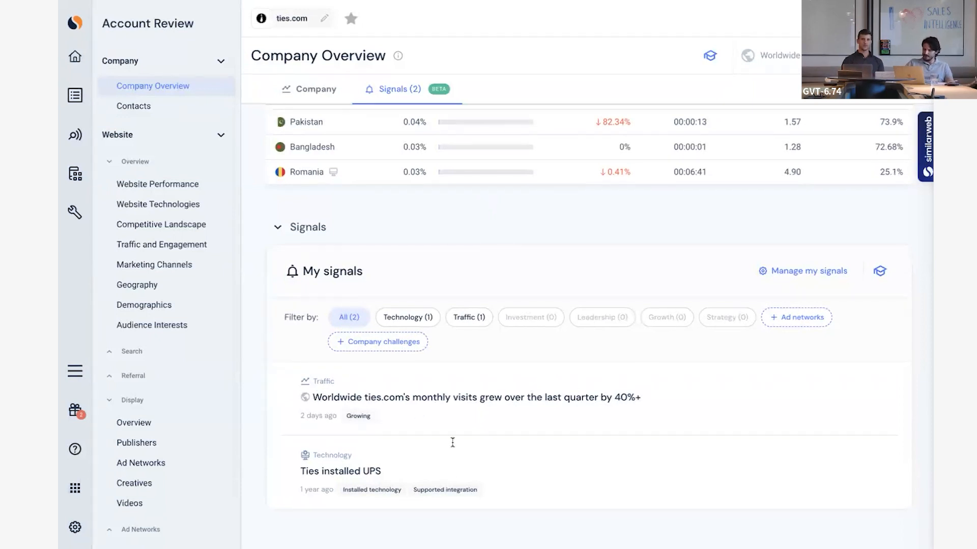
drag(359, 469, 419, 474)
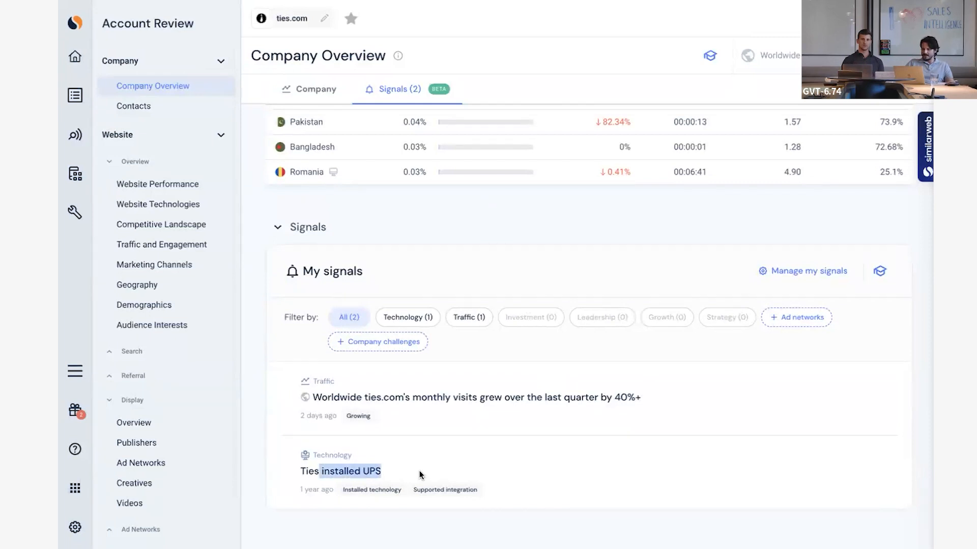
click(364, 470)
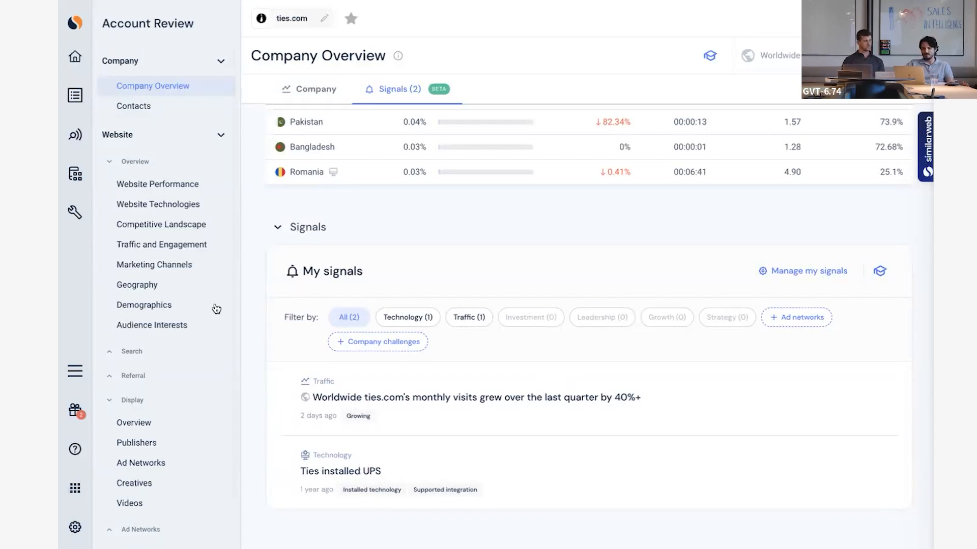
Open the Website Performance report for ties.com and review its United States traffic, engagement and visits over time.
click(193, 190)
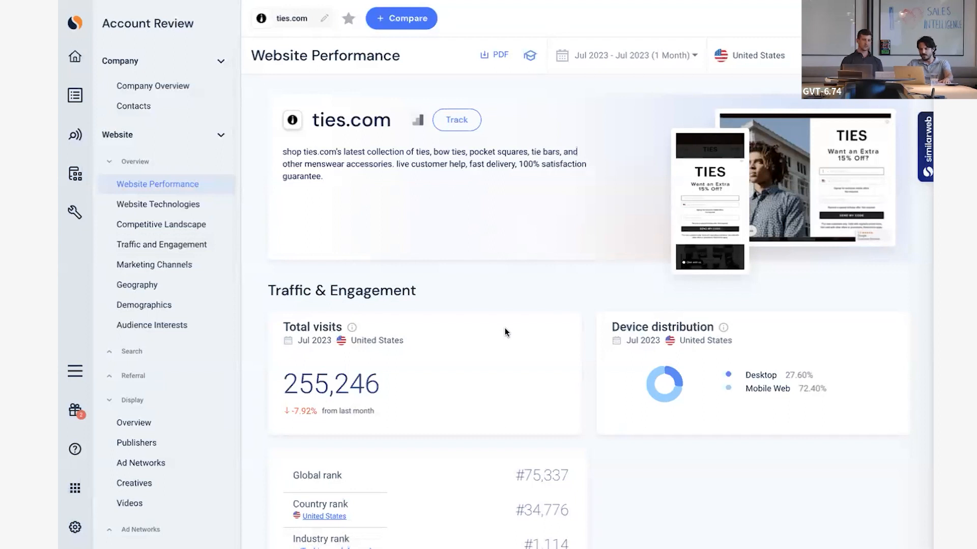
scroll(566, 349, down, 9)
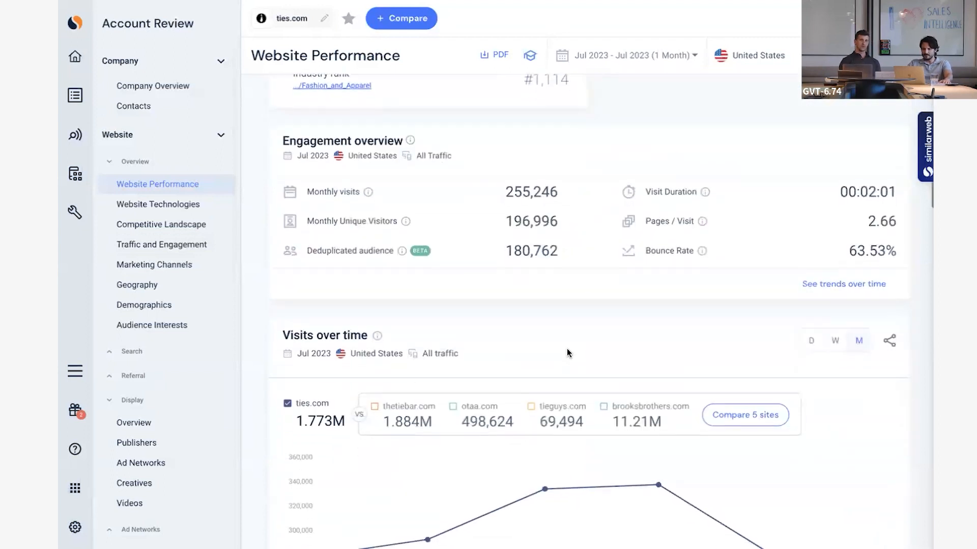
scroll(566, 349, up, 9)
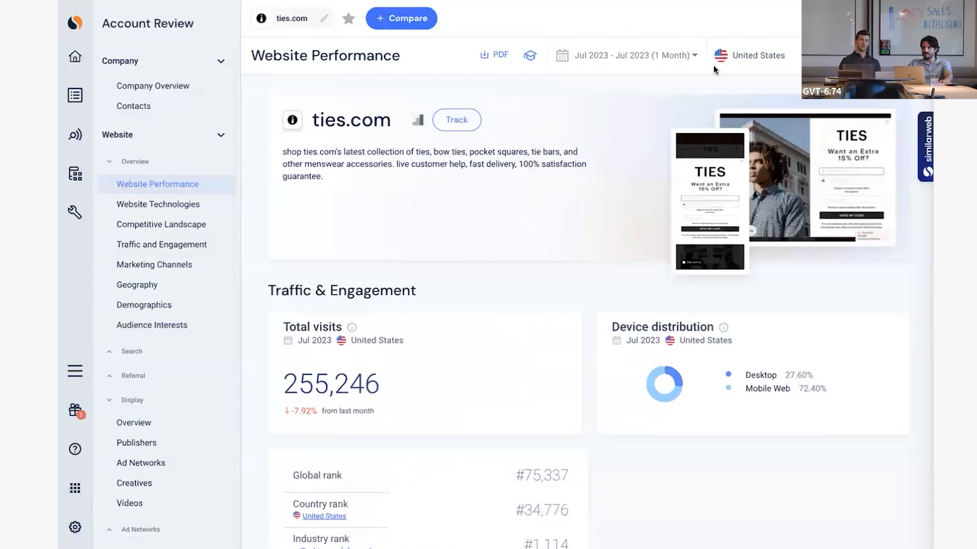
Add the similar sites thetiebar.com, otaa.com, tieguys.com and brooksbrothers.com to the comparison with ties.com.
click(408, 19)
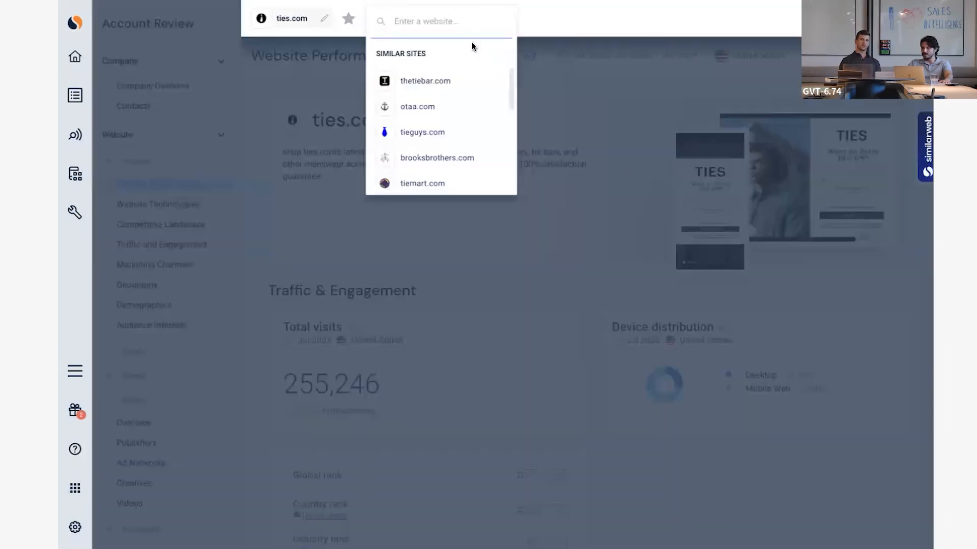
click(463, 80)
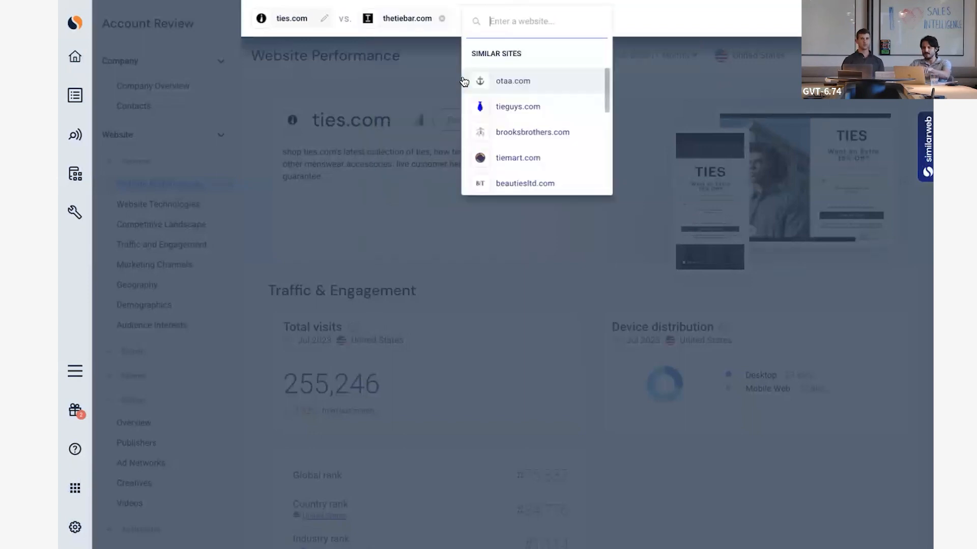
click(540, 80)
click(580, 81)
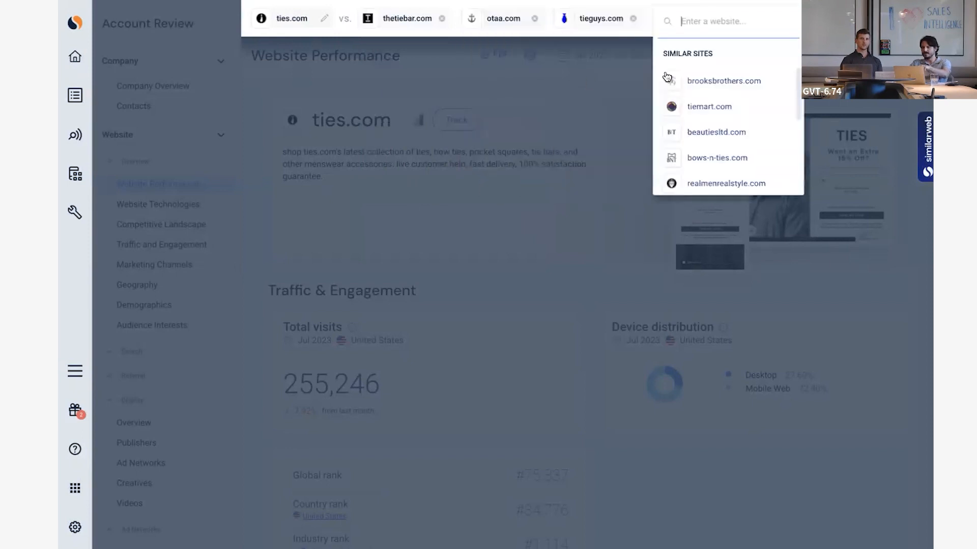
click(699, 83)
Compare the five sites' total visits, device distribution and engagement metrics, focusing on the Engagement table.
scroll(685, 376, down, 2)
scroll(684, 377, down, 2)
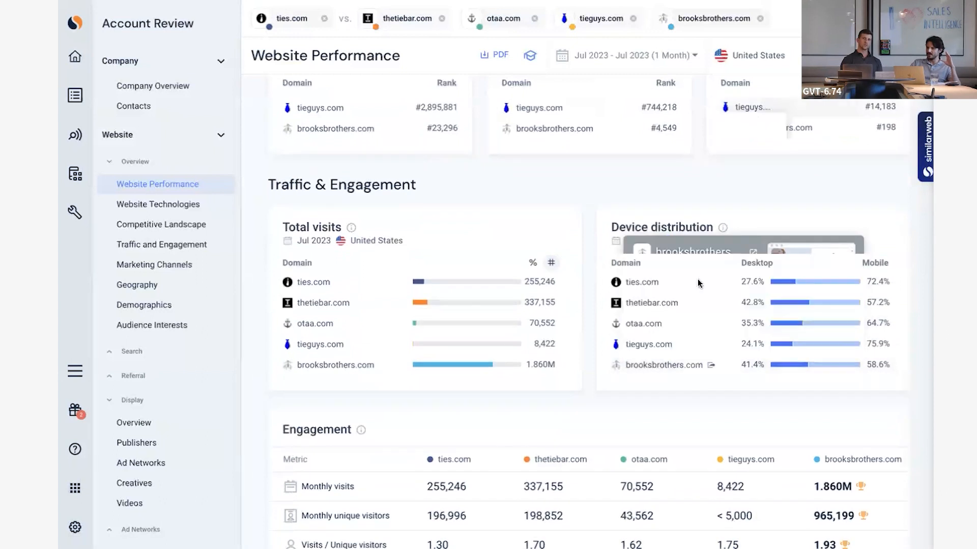
scroll(685, 418, down, 3)
scroll(684, 418, down, 2)
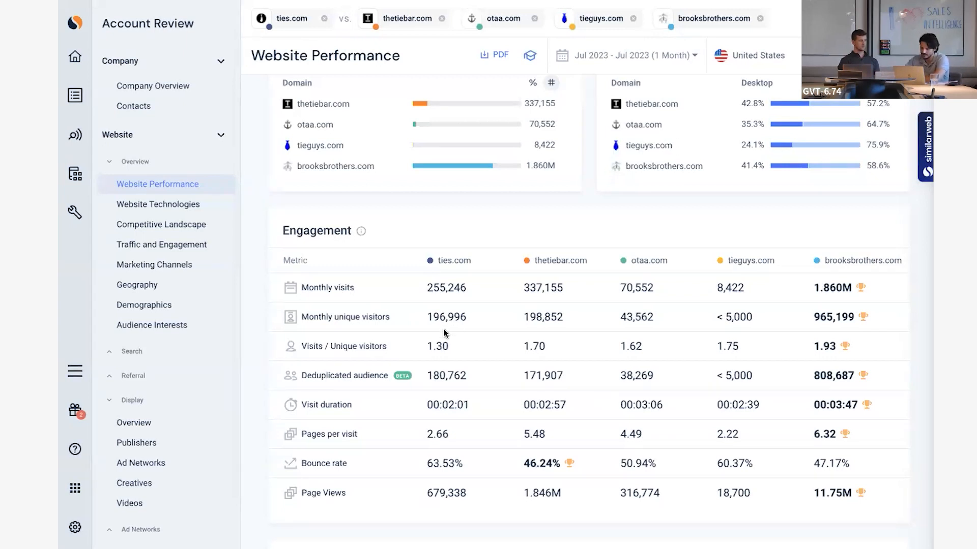
drag(414, 356, 501, 352)
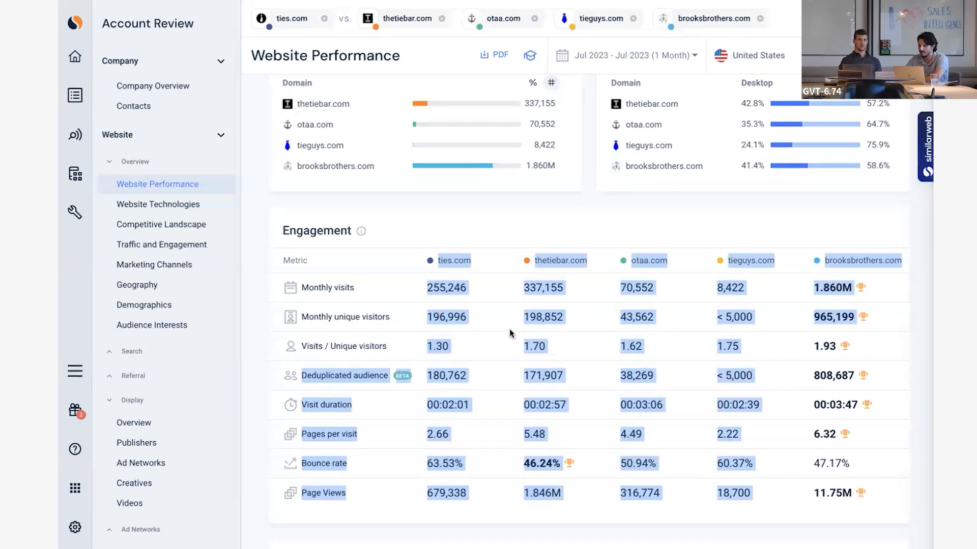
click(791, 358)
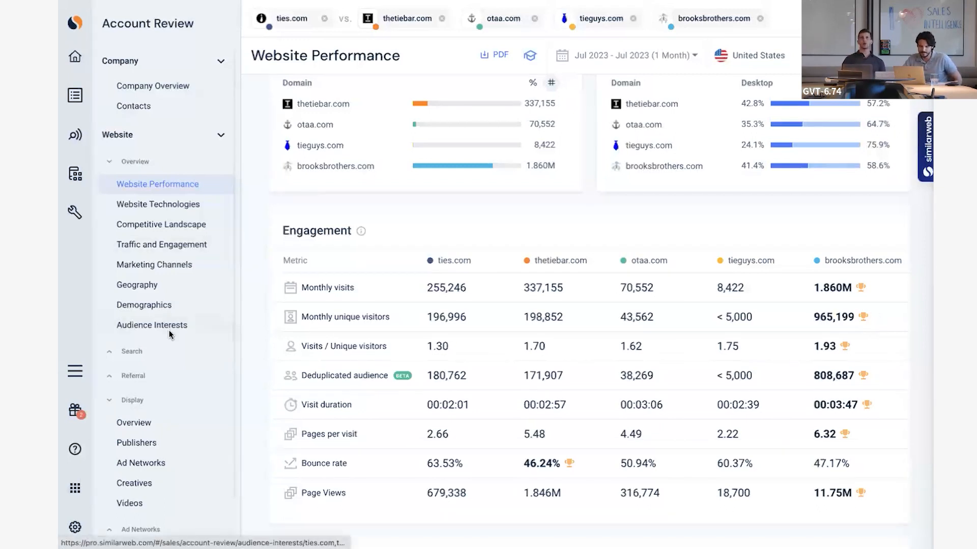
Expand the Search group to see its available reports, and switch to the presentation's "Any questions?" slide.
click(132, 352)
scroll(189, 392, down, 1)
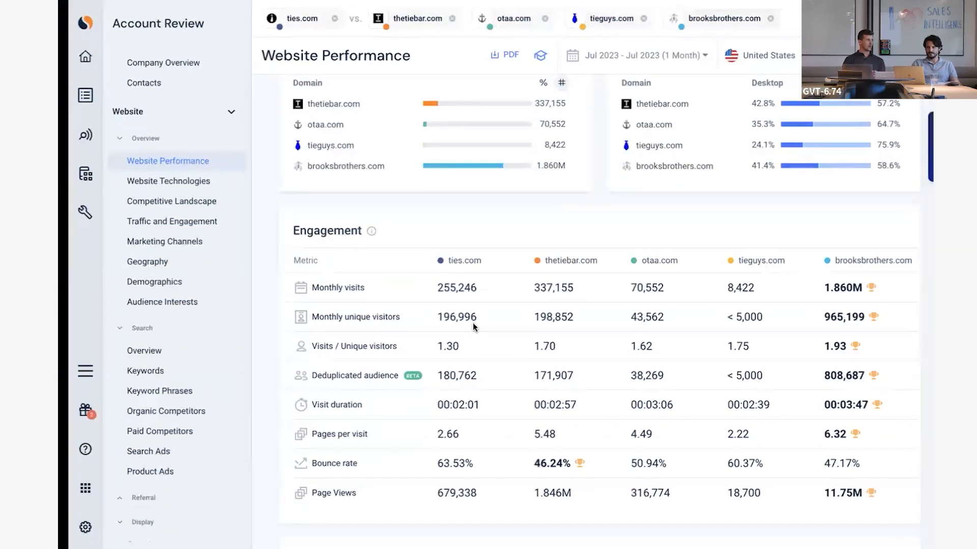
mouse_move(575, 260)
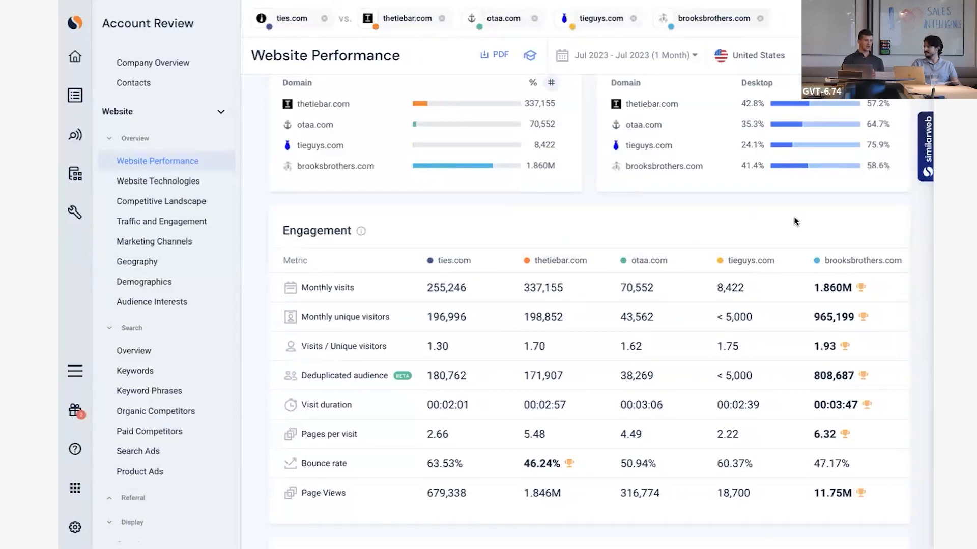
key(Right)
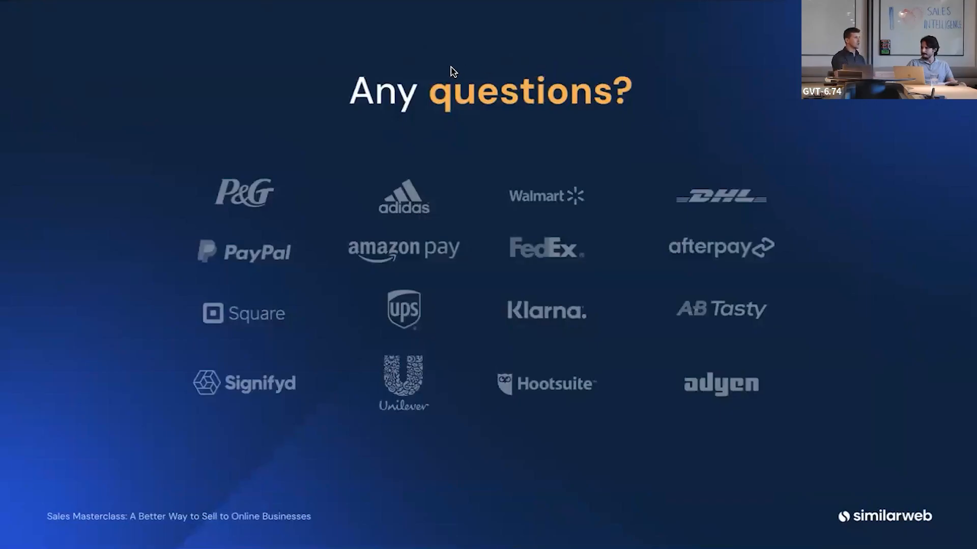